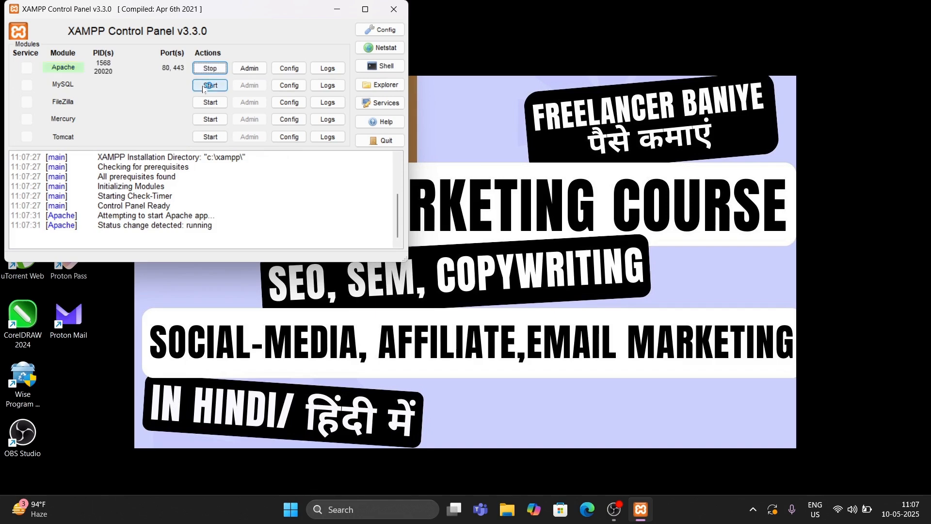
Start the MySQL module in the XAMPP control panel and minimize the panel.
click(210, 85)
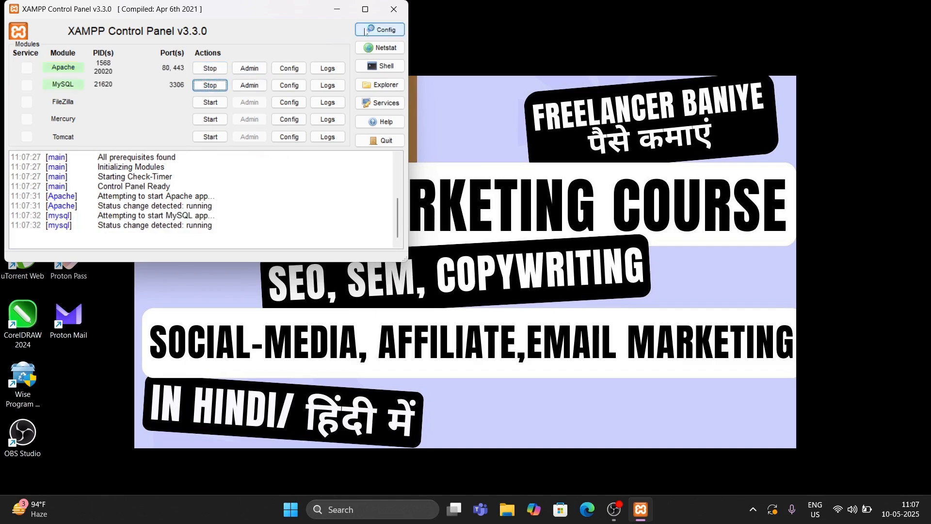
click(337, 13)
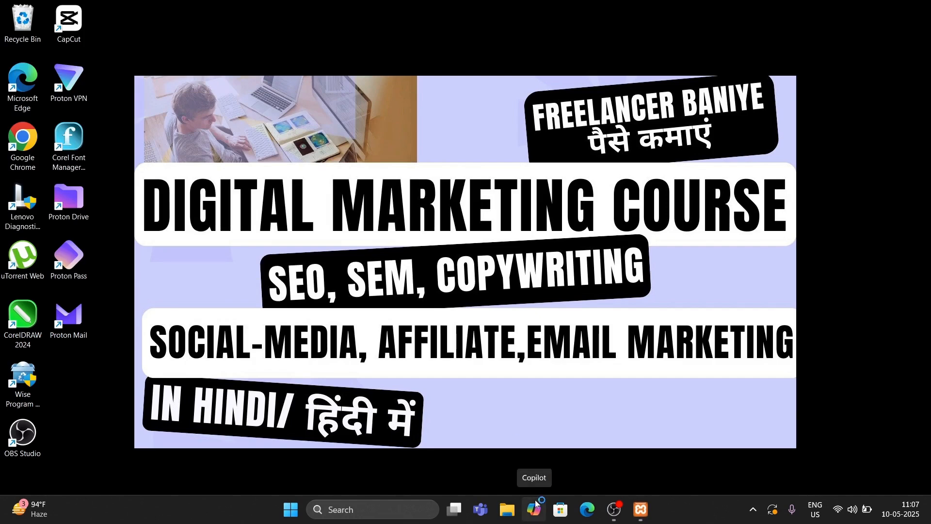
Open the local WordPress site at localhost/wordpress in Microsoft Edge.
click(537, 504)
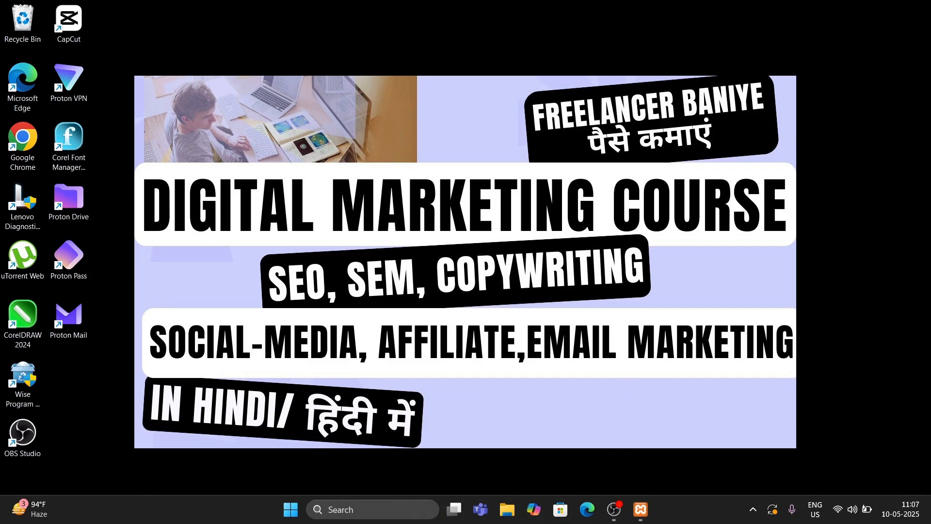
click(587, 515)
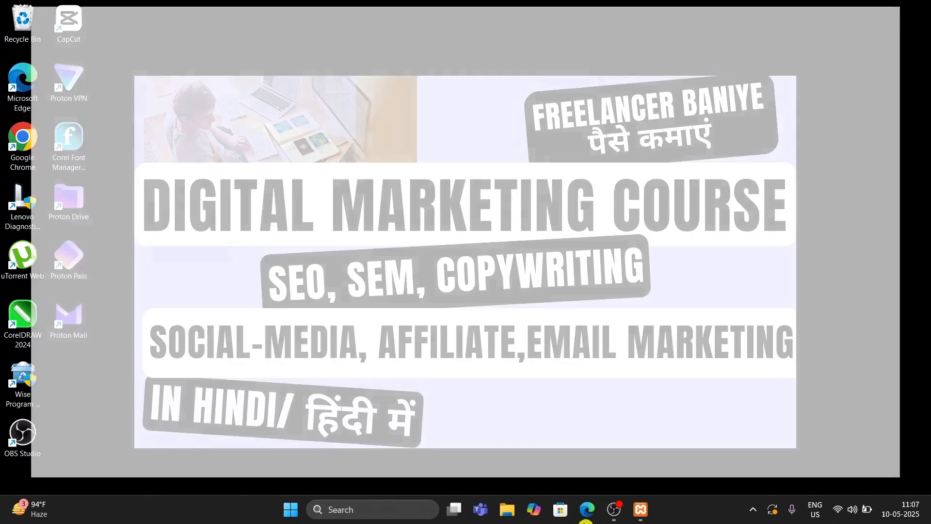
text(localhost/wordpress)
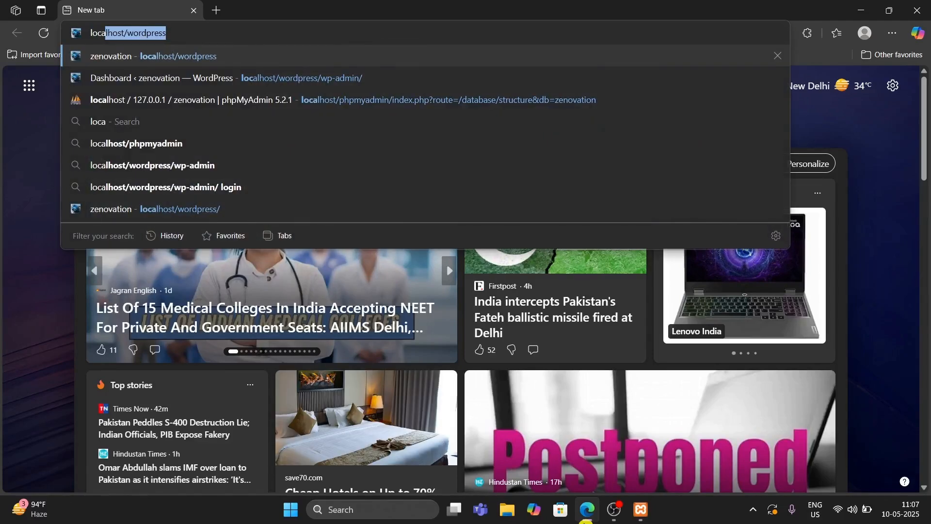
key(Return)
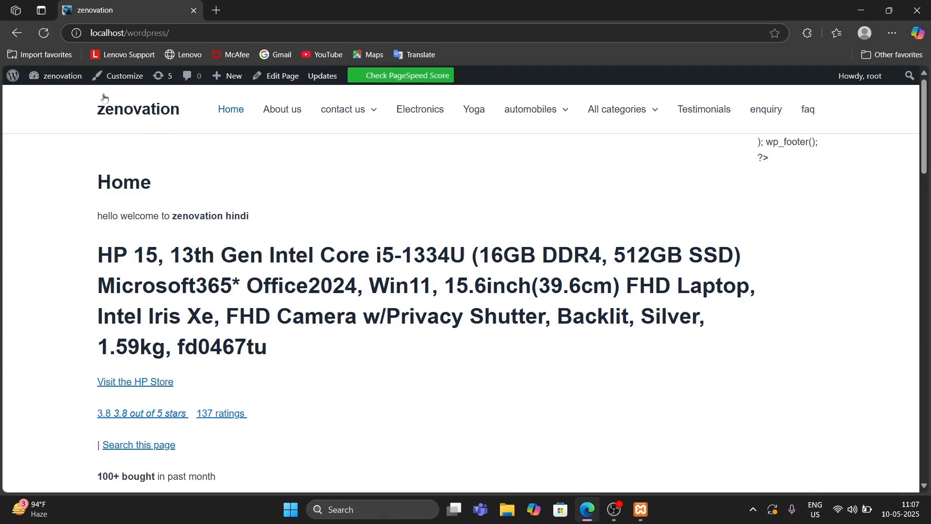
Open the zenovation site's admin dashboard in a new browser tab and place that tab before the site's tab.
mouse_move(77, 76)
right_click(65, 97)
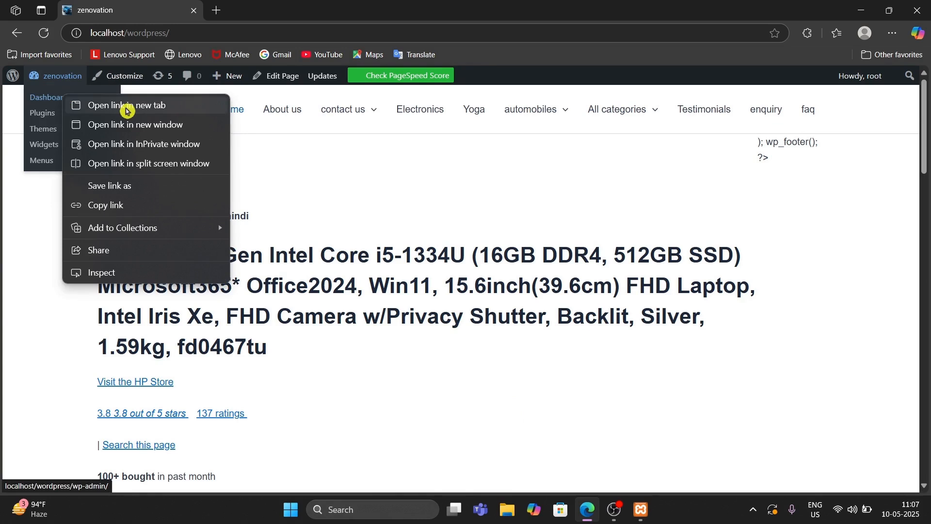
click(126, 105)
click(234, 7)
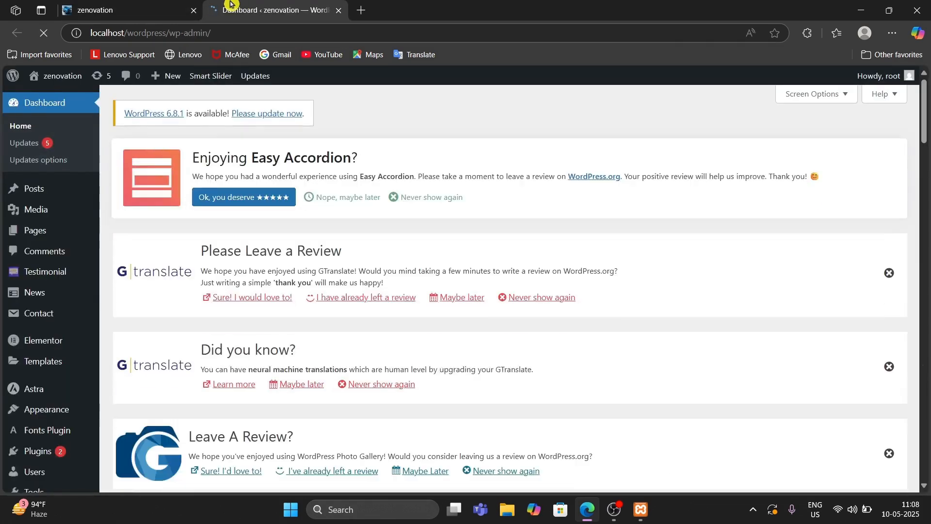
drag(231, 4, 130, 7)
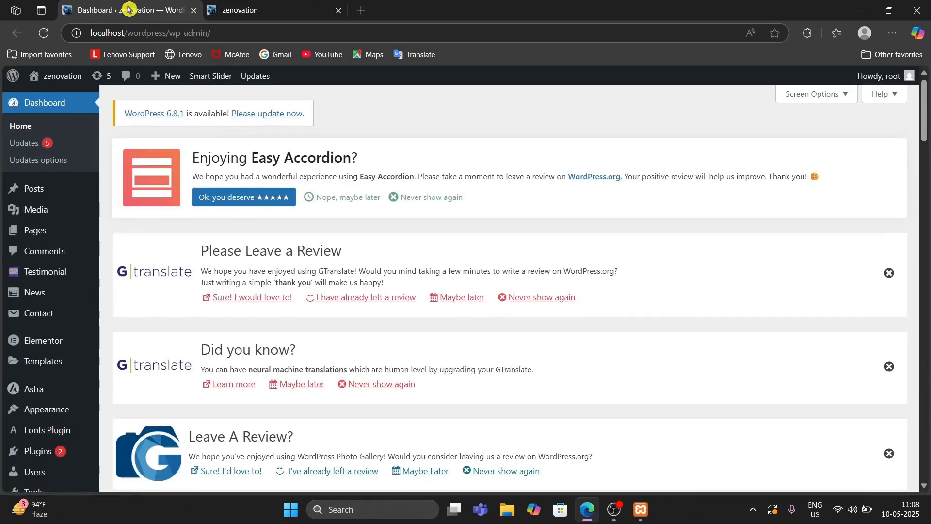
View the site's About us page and look through its content from the heading down to the share icons.
click(232, 7)
click(281, 115)
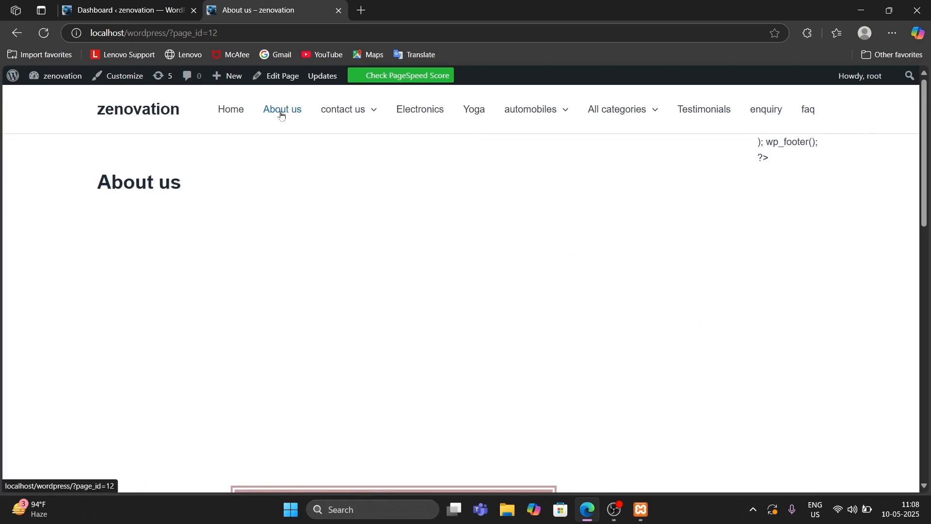
scroll(281, 114, down, 10)
scroll(282, 114, up, 6)
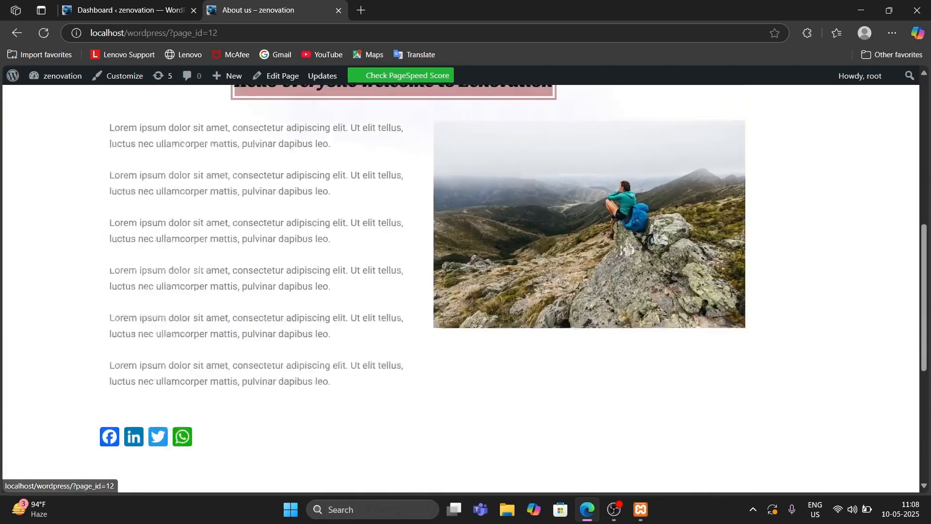
scroll(281, 117, up, 3)
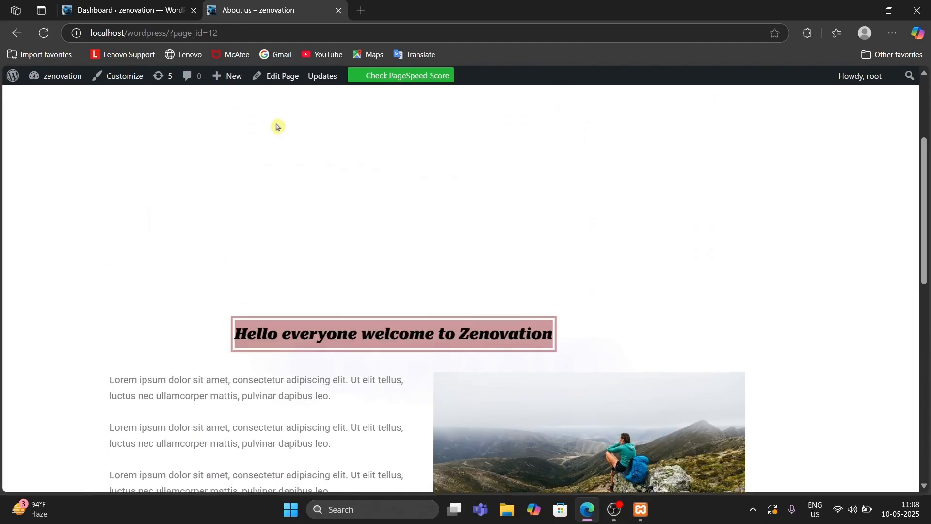
scroll(276, 127, down, 3)
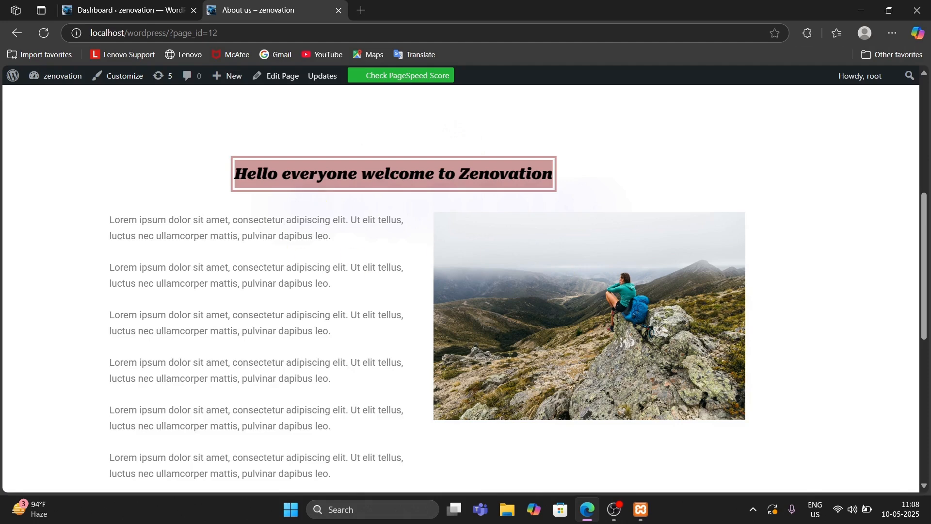
scroll(439, 241, up, 7)
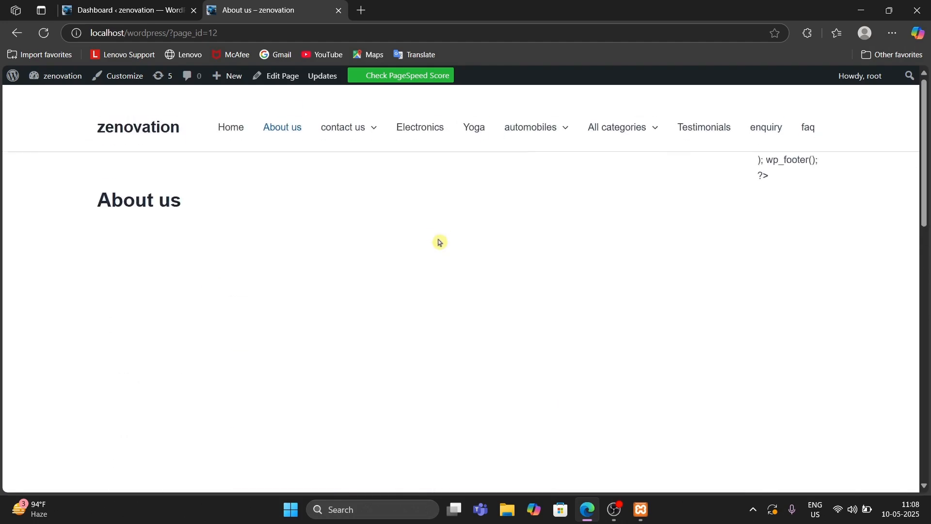
scroll(439, 241, down, 10)
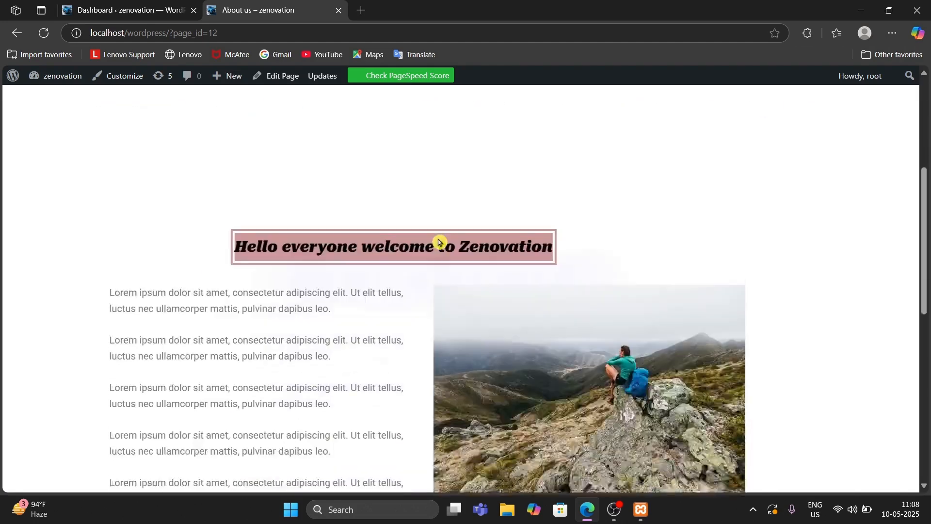
scroll(439, 241, up, 10)
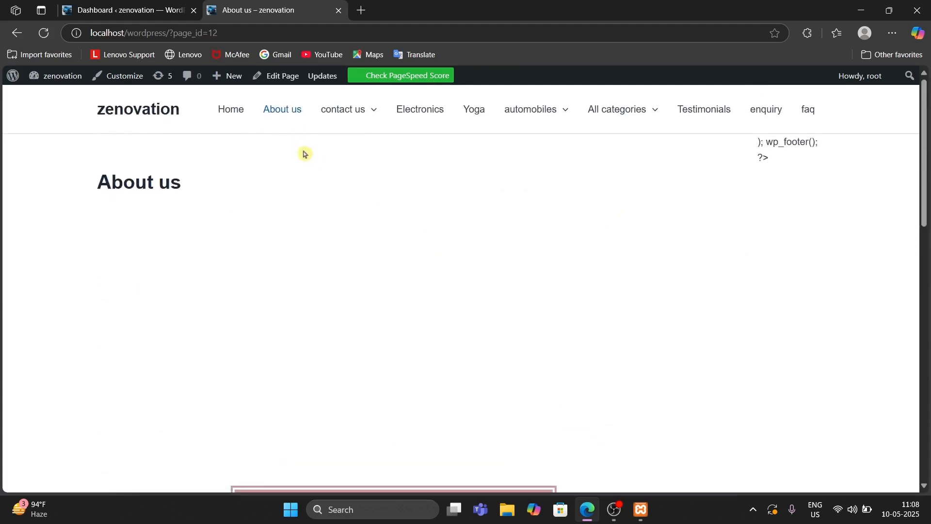
Reload the About us page and open the Electronics category page to watch how the pages load.
click(284, 122)
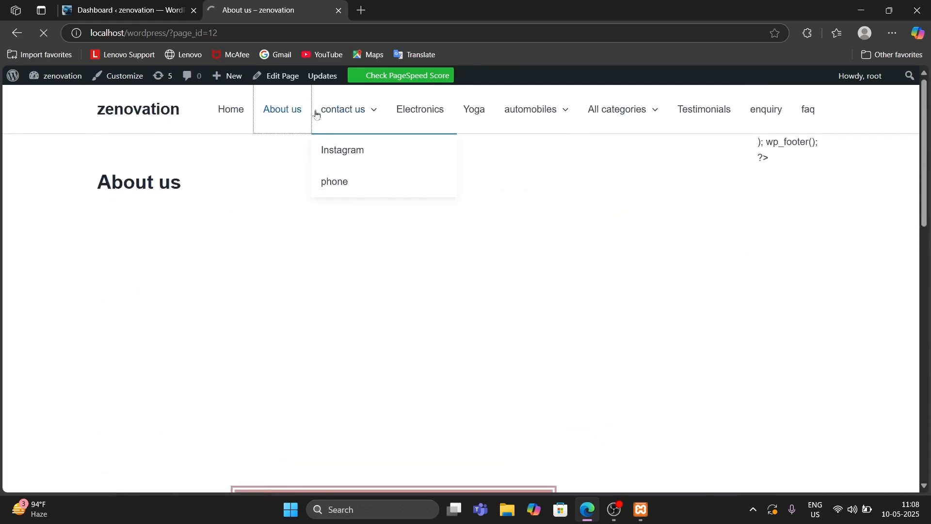
click(414, 118)
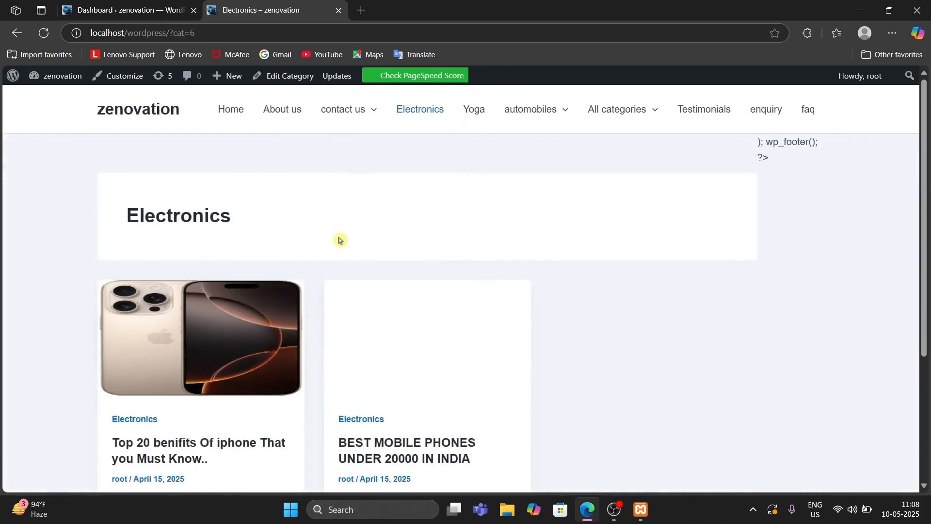
Return to the WordPress dashboard and open the list of installed plugins.
click(130, 5)
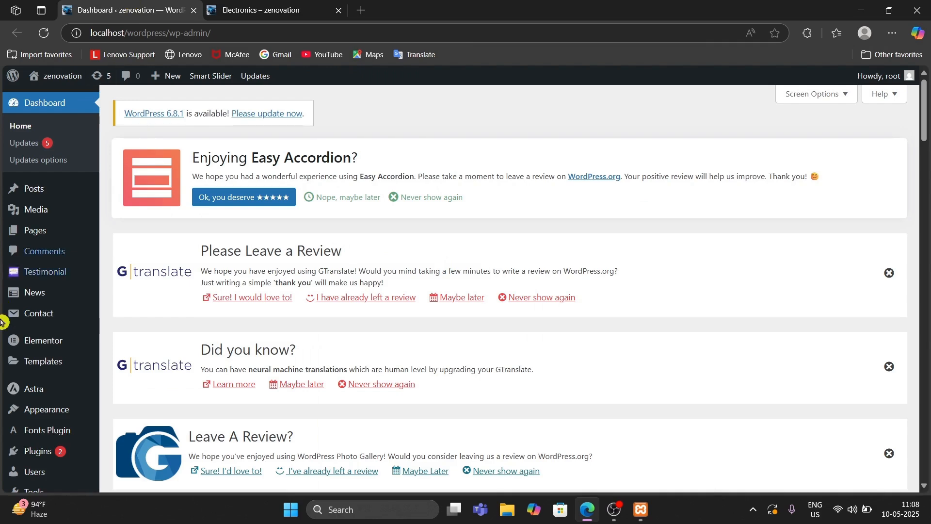
scroll(45, 467, down, 3)
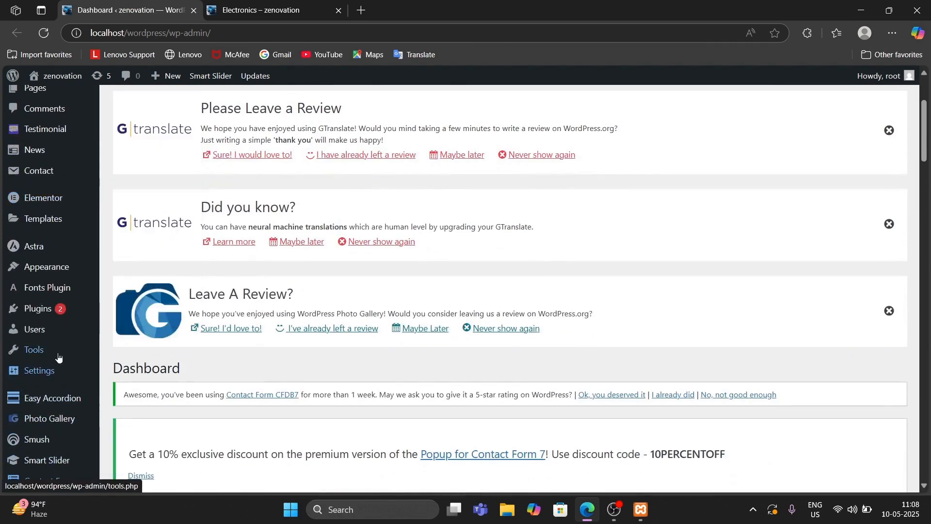
mouse_move(83, 289)
mouse_move(62, 310)
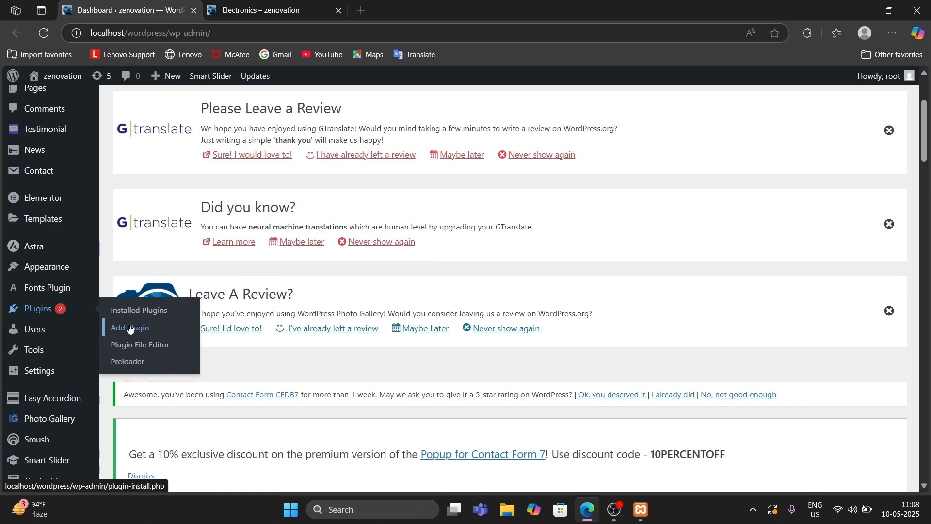
click(144, 308)
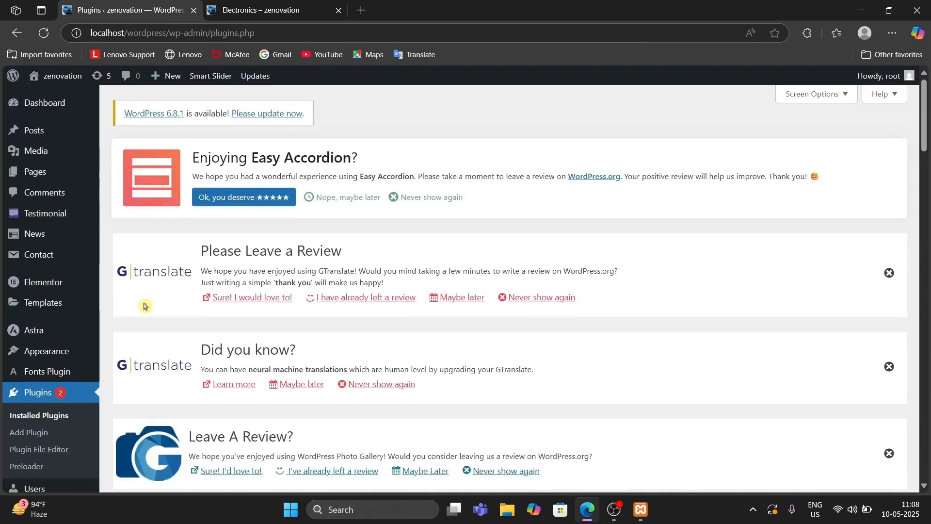
Deactivate the Preloader plugin in the installed plugins list and check its entry after the list reloads.
scroll(264, 333, down, 5)
scroll(263, 336, down, 7)
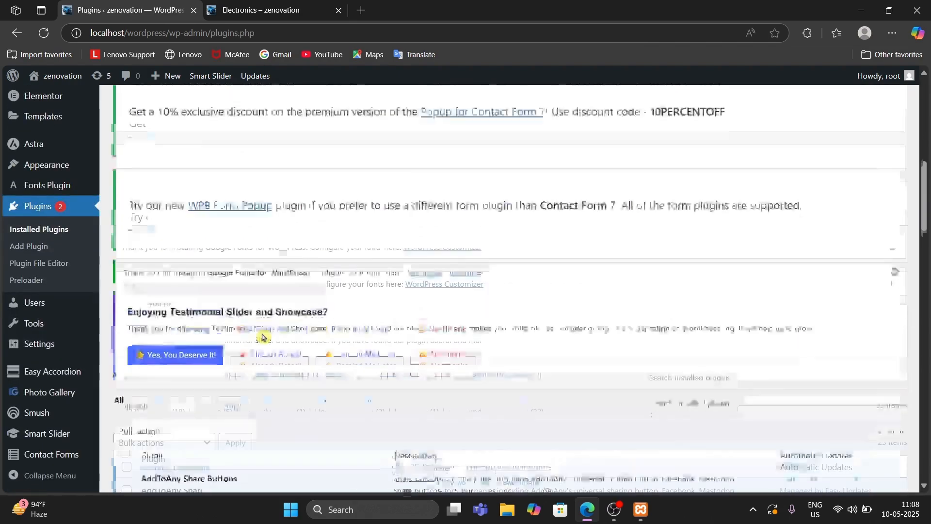
scroll(262, 336, down, 2)
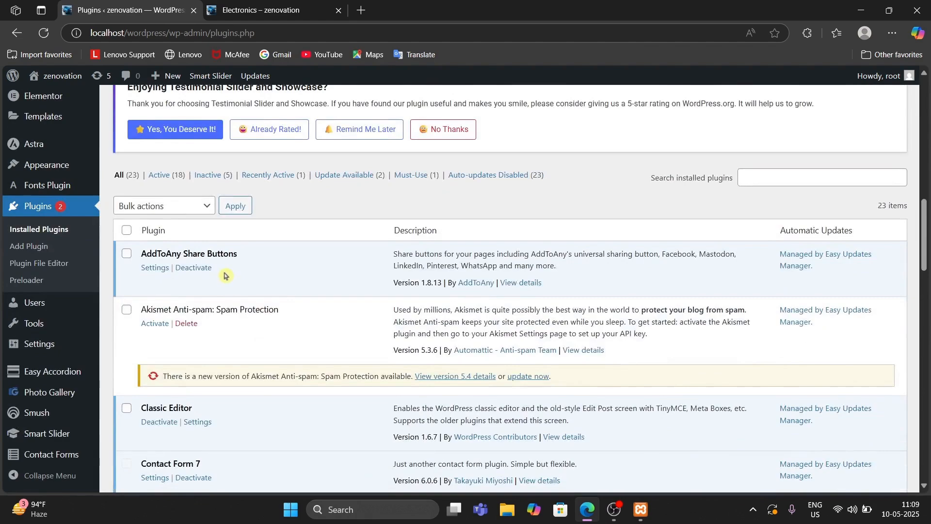
scroll(225, 275, down, 3)
scroll(211, 336, down, 3)
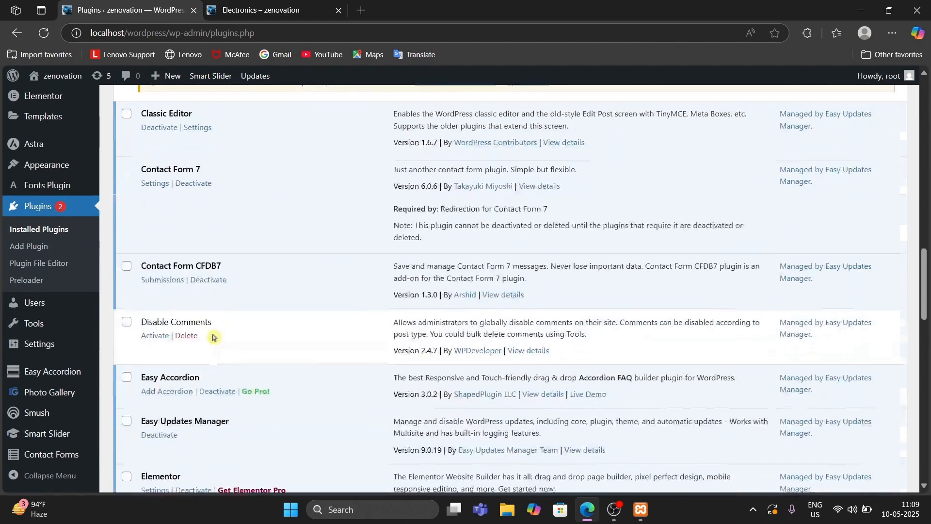
scroll(197, 280, down, 3)
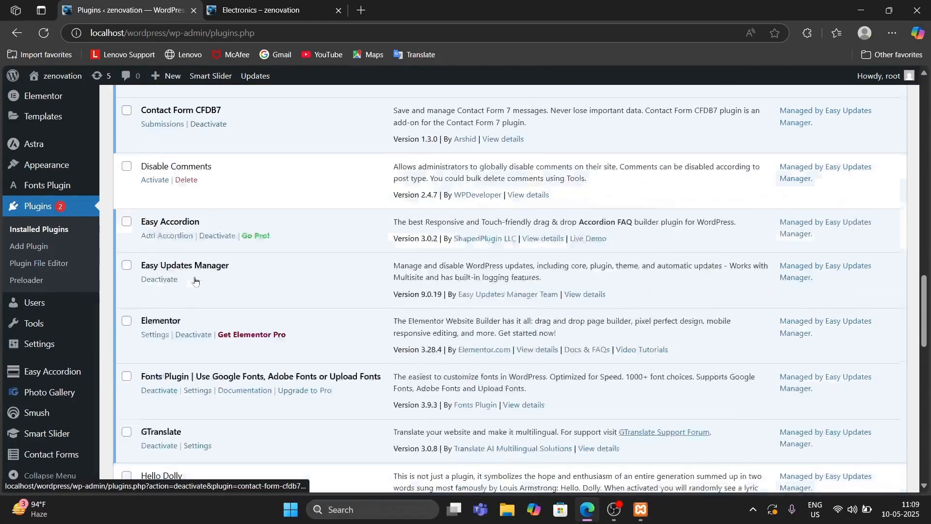
scroll(189, 293, down, 3)
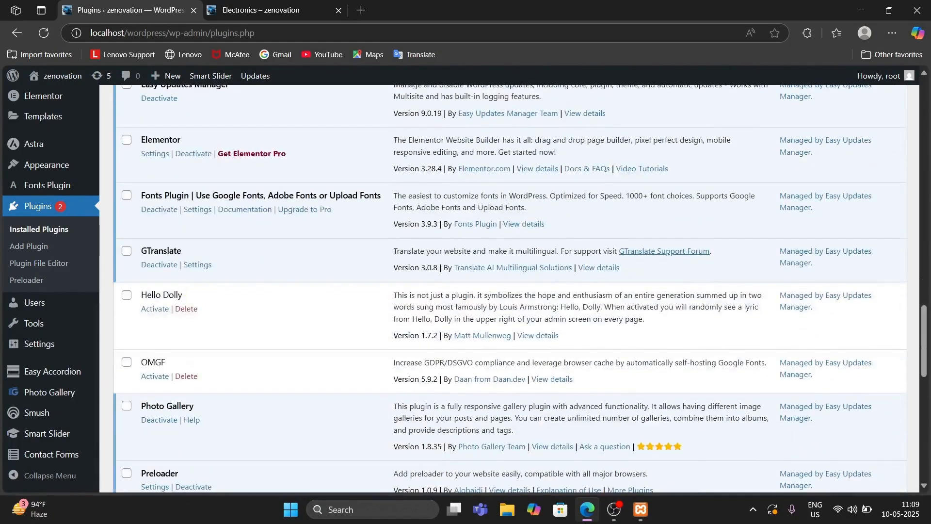
scroll(190, 272, down, 2)
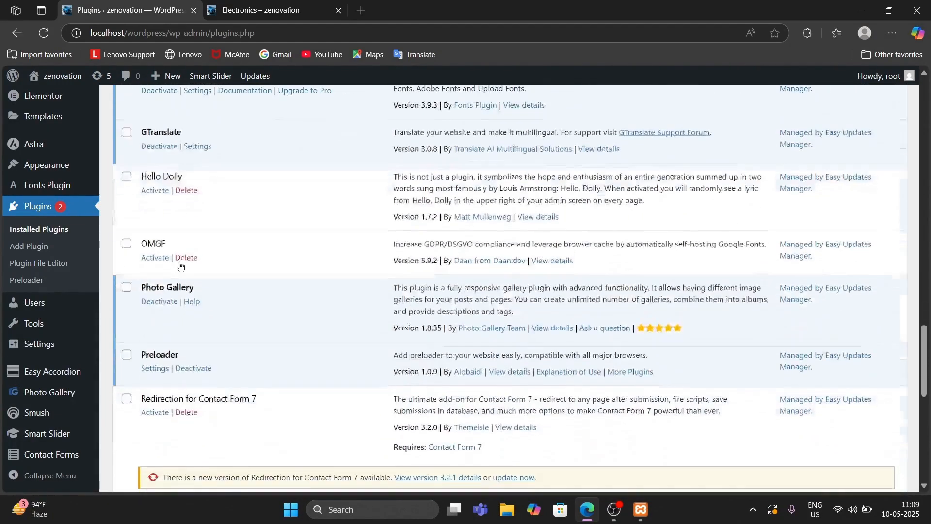
scroll(183, 262, down, 1)
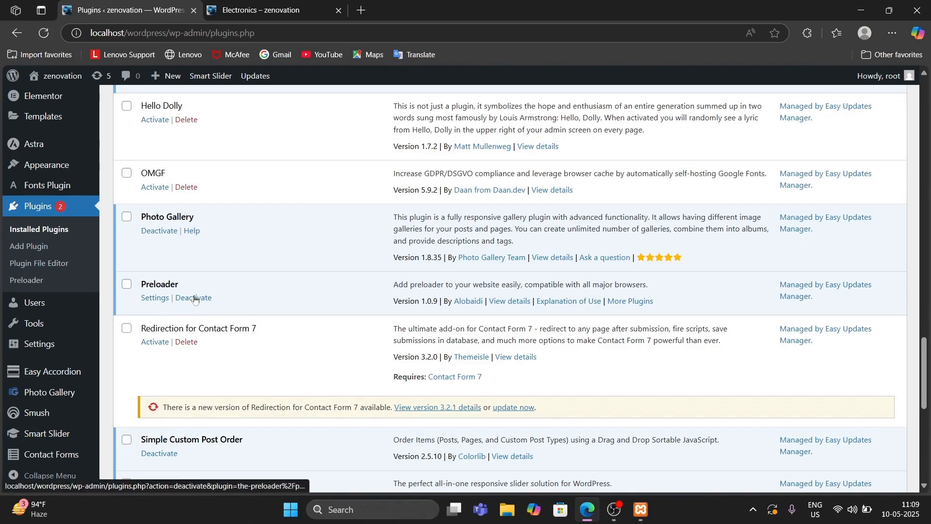
click(194, 298)
scroll(195, 299, down, 2)
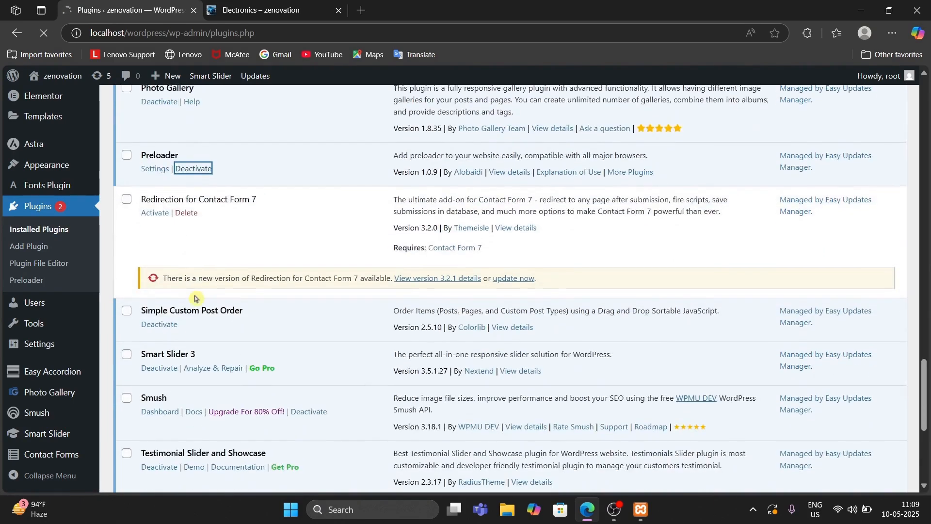
scroll(194, 299, down, 4)
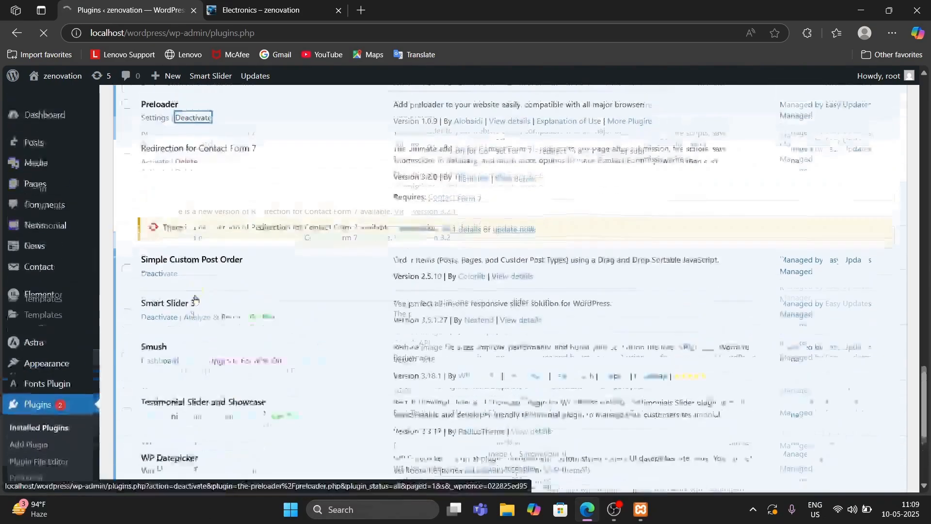
scroll(195, 299, down, 12)
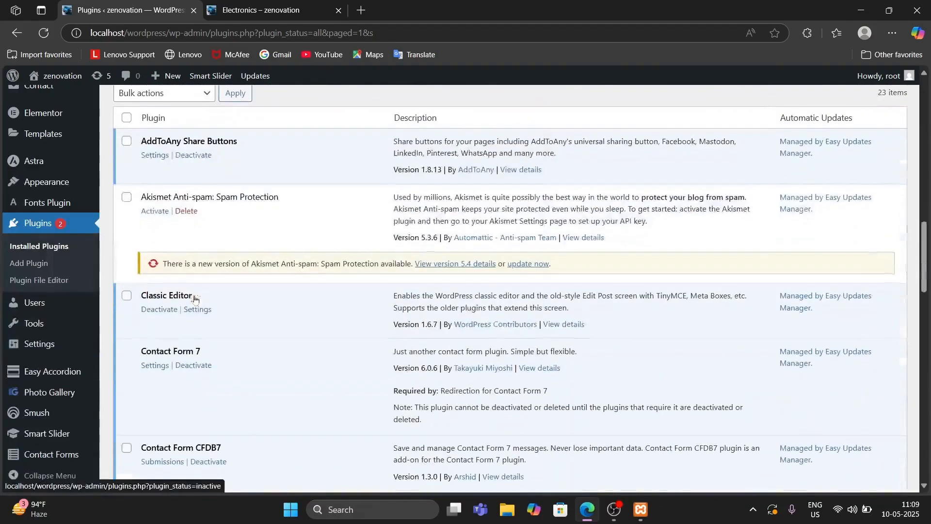
scroll(195, 299, down, 8)
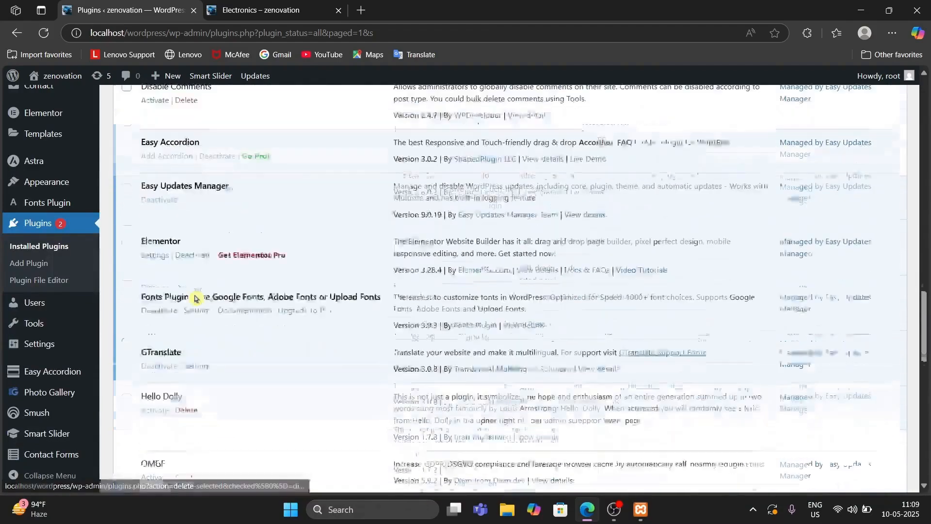
scroll(194, 299, up, 1)
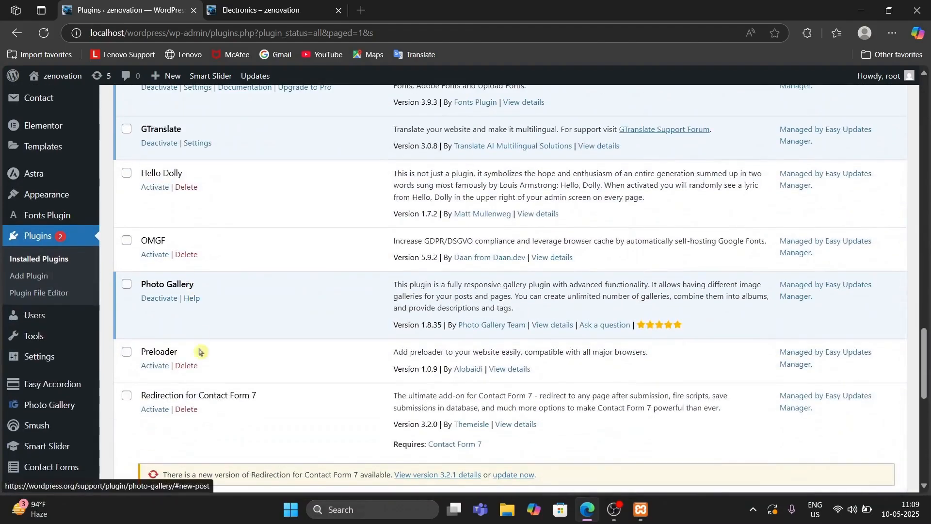
Reload the site's Electronics page and switch between the Yoga and Electronics categories to watch how they load with Preloader inactive.
click(302, 7)
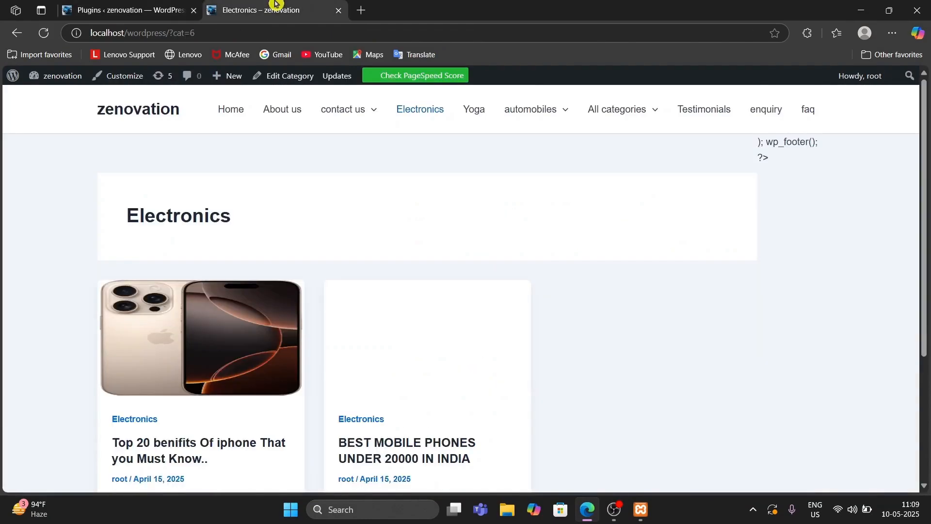
click(43, 39)
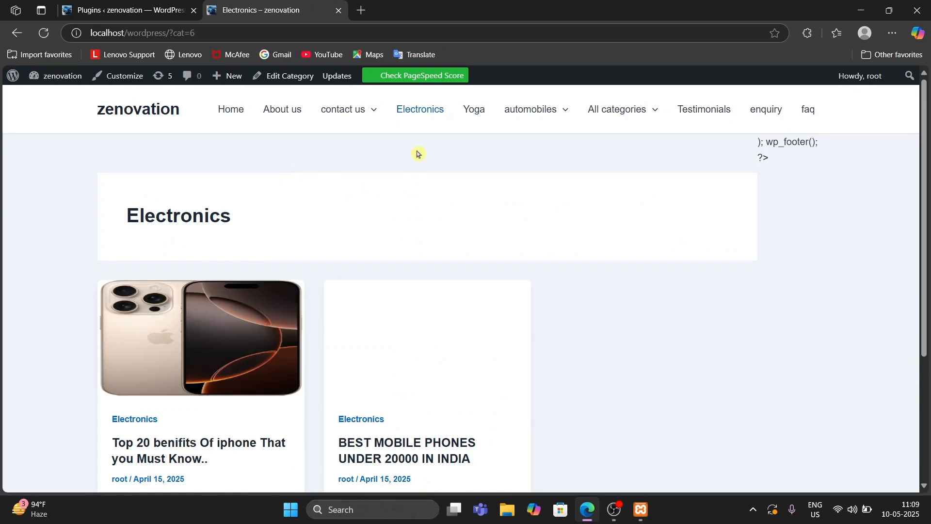
click(469, 114)
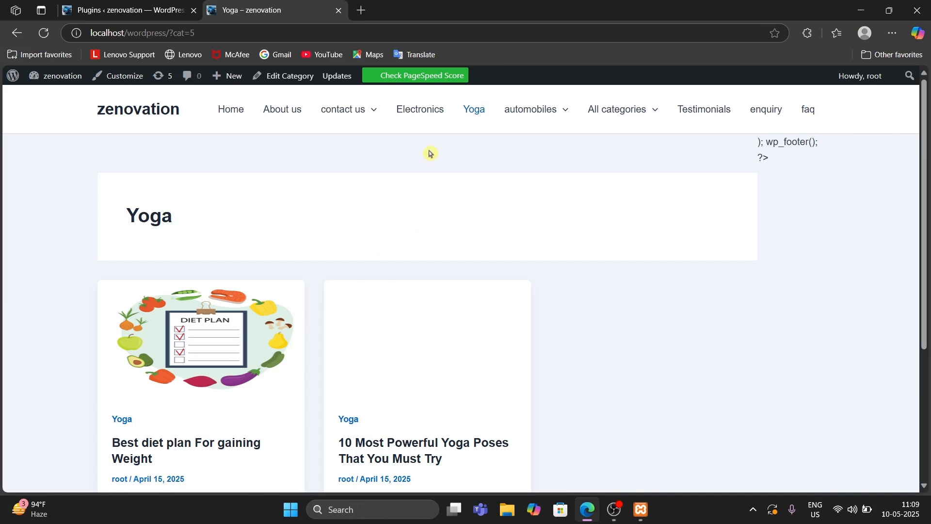
click(418, 112)
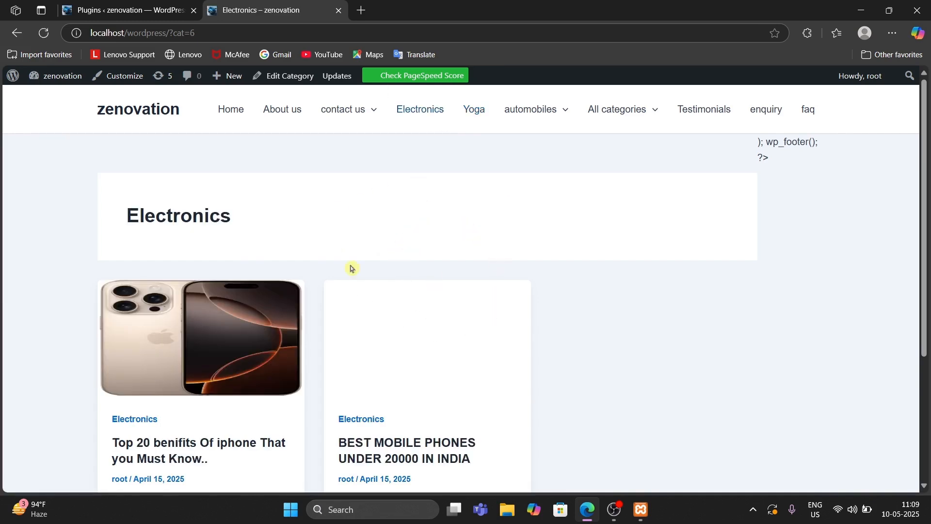
Activate the Preloader plugin again in the installed plugins list.
click(130, 10)
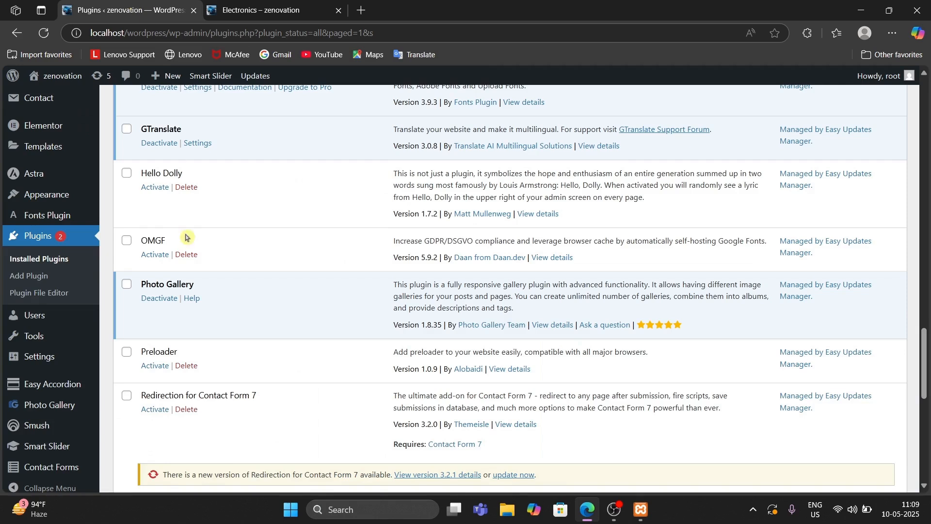
scroll(174, 277, down, 1)
click(155, 330)
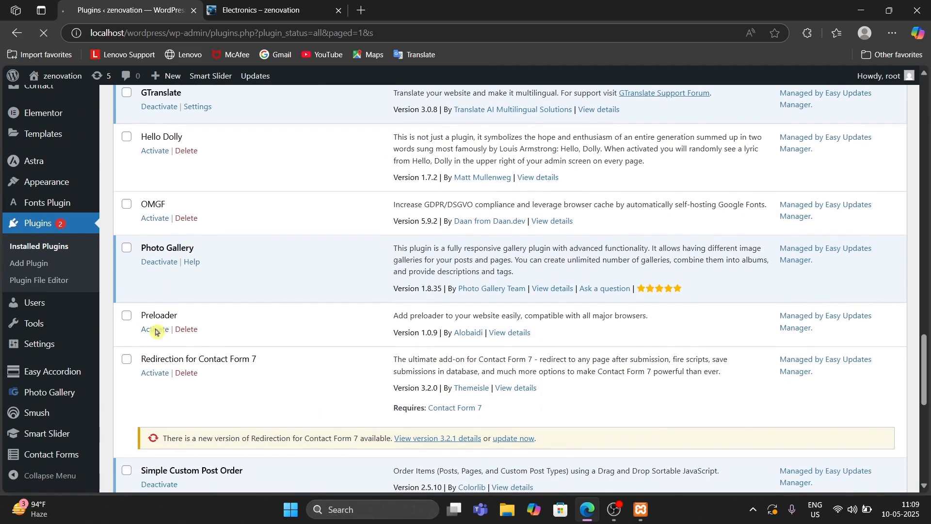
scroll(155, 331, down, 10)
scroll(156, 332, down, 3)
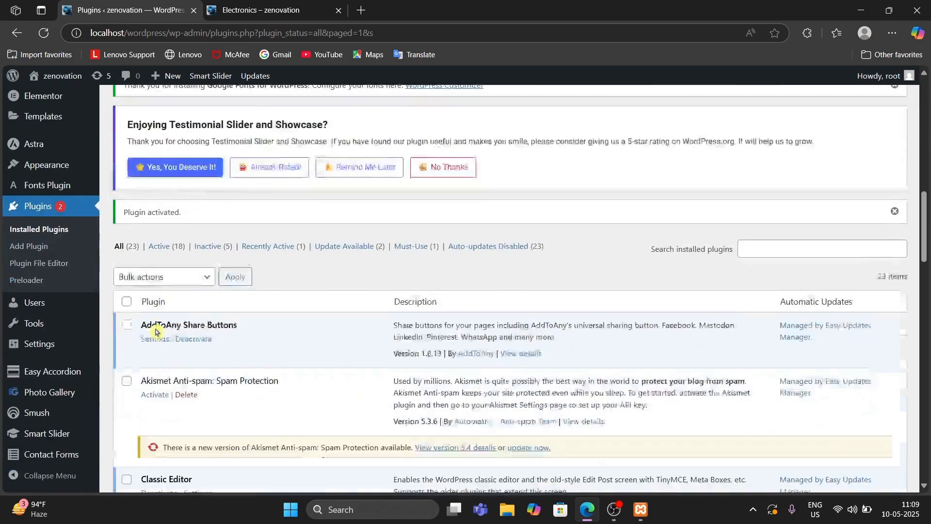
Return to the live site and open the Yoga category page to watch how it loads with Preloader active.
click(294, 5)
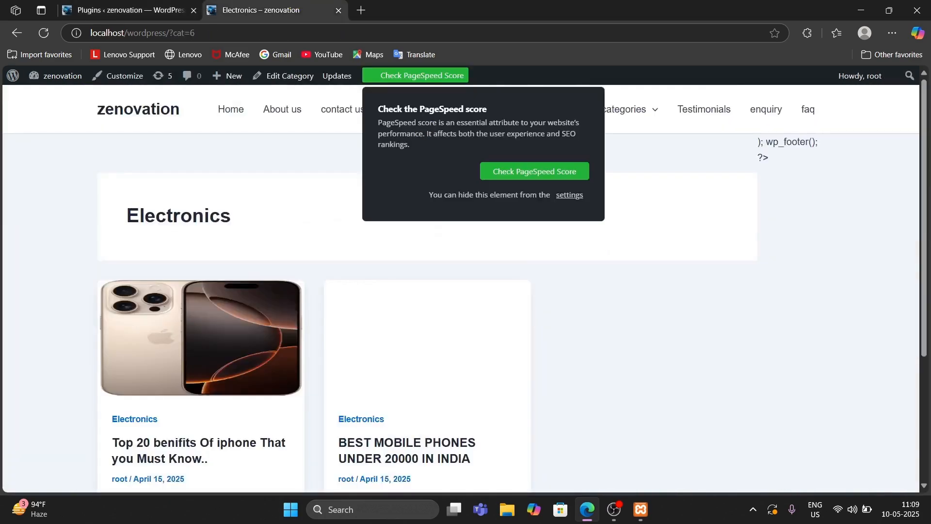
mouse_move(465, 84)
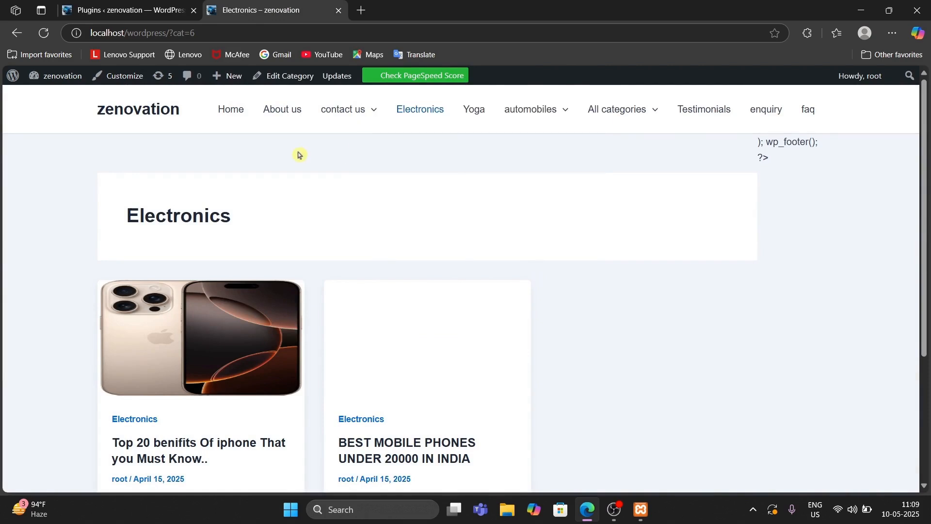
click(473, 111)
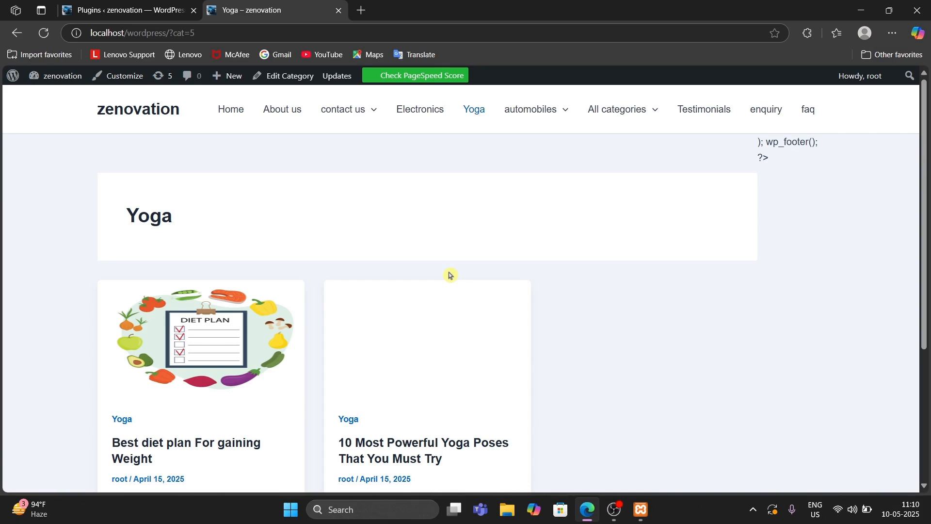
click(129, 8)
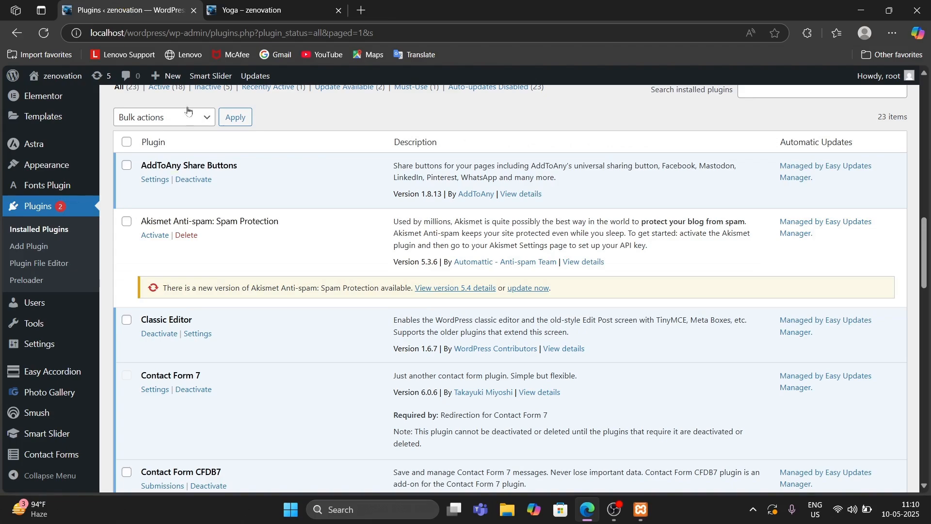
scroll(251, 328, down, 10)
scroll(251, 328, up, 20)
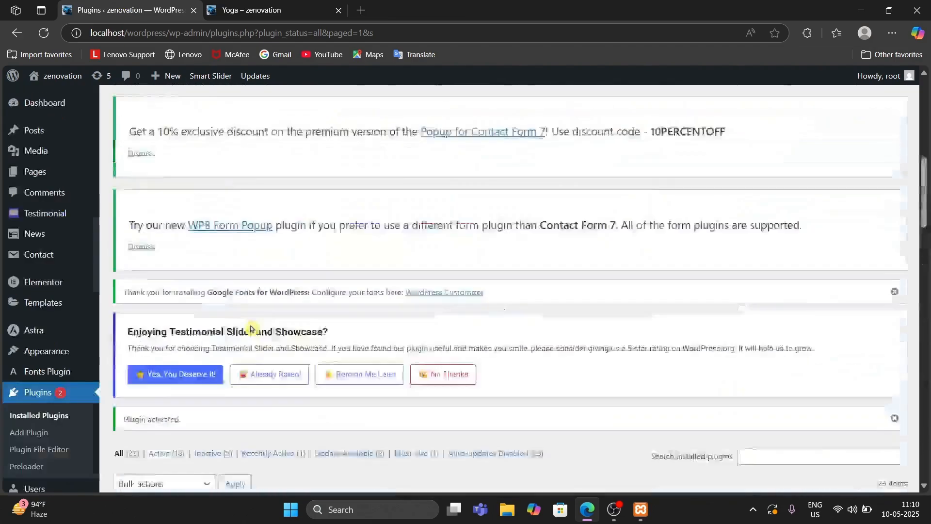
scroll(9, 373, down, 1)
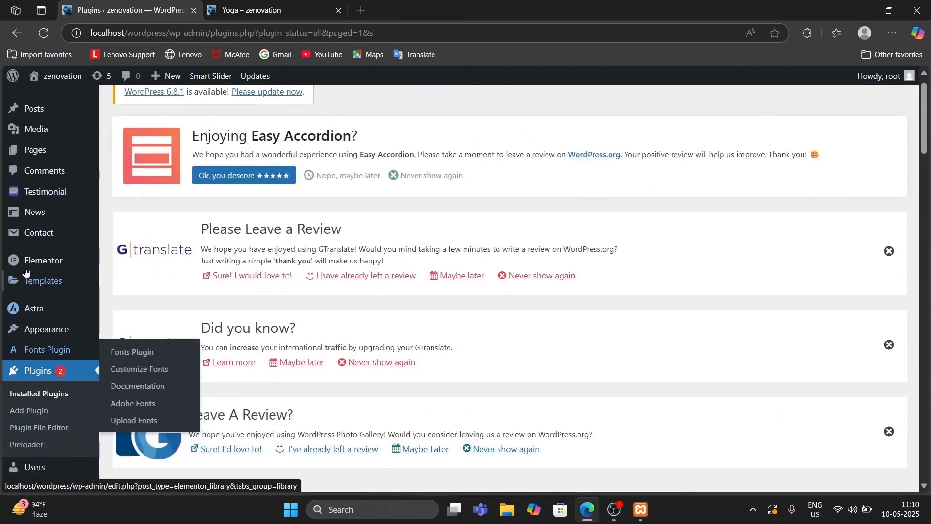
mouse_move(28, 265)
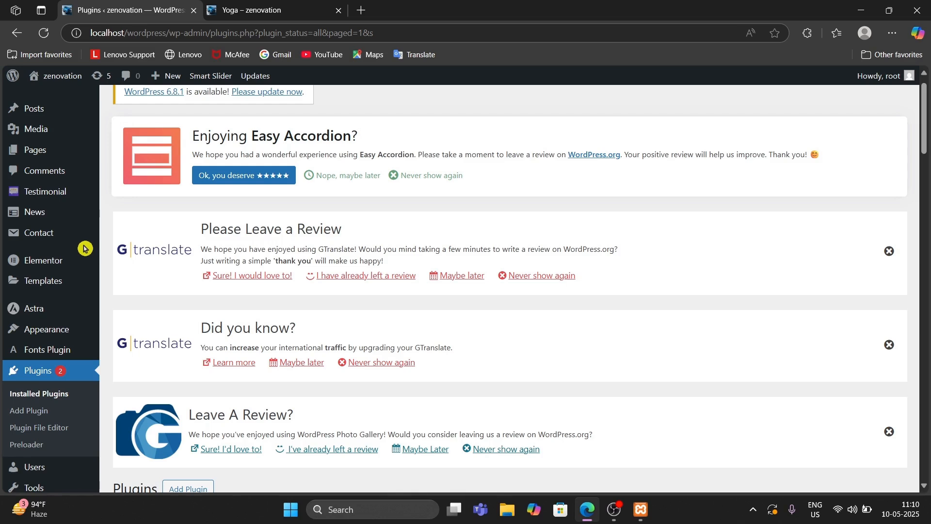
View the site's About us page and open that page for editing in WordPress.
click(271, 7)
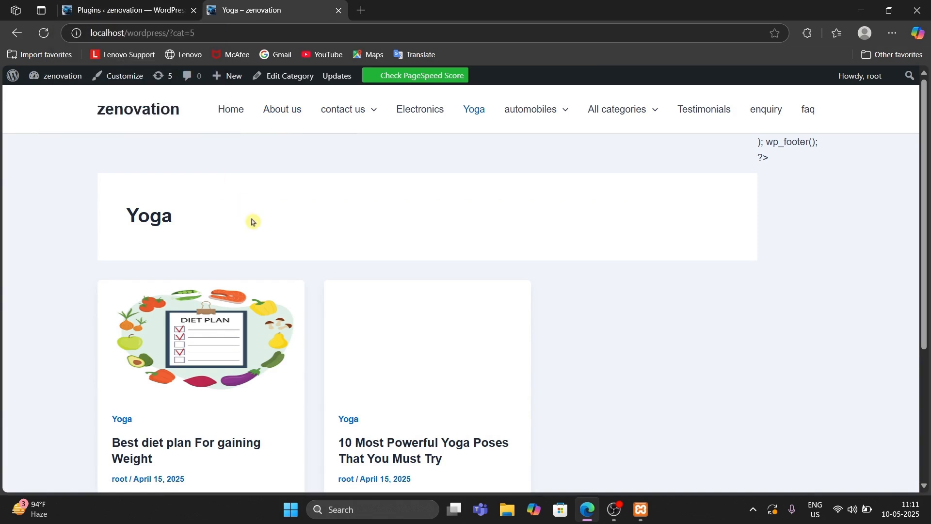
click(280, 116)
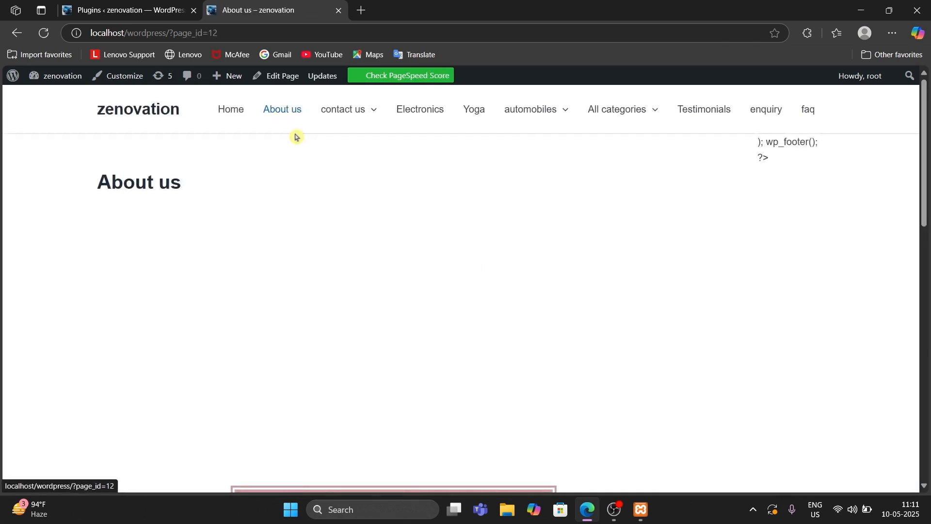
click(285, 85)
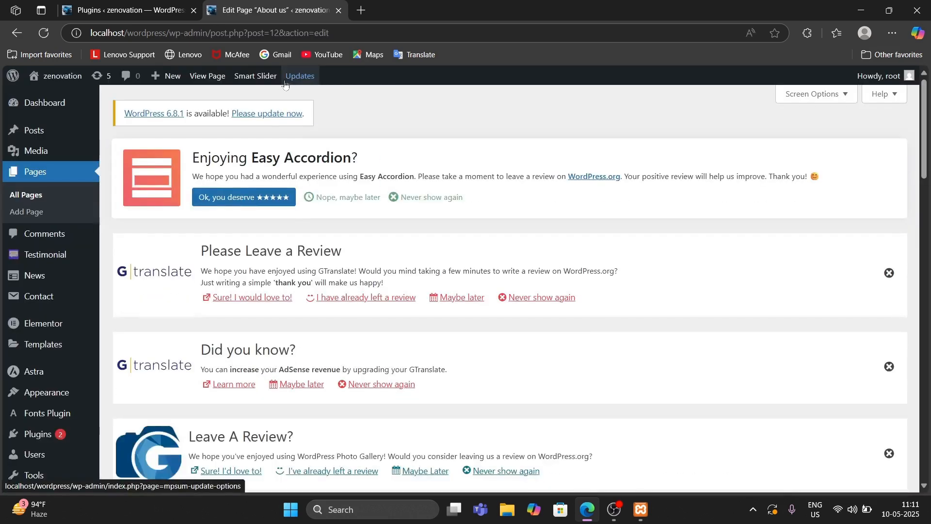
Try to open the About us page in the Elementor editor, and return to its WordPress edit screen.
scroll(340, 358, down, 10)
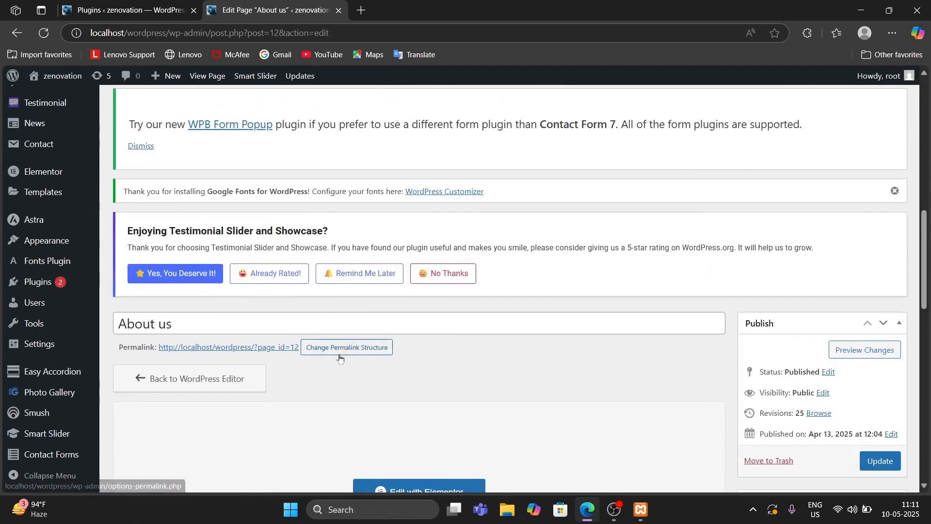
scroll(340, 358, down, 5)
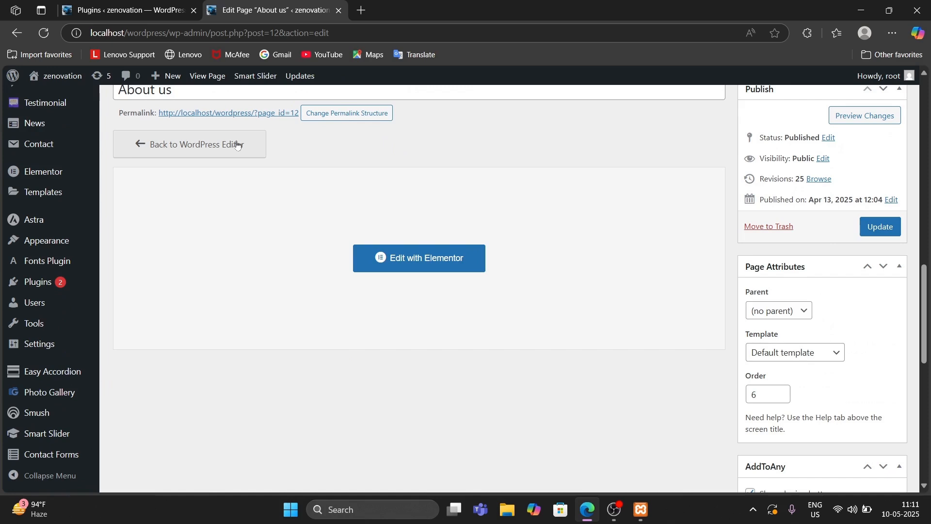
click(407, 257)
scroll(408, 255, down, 5)
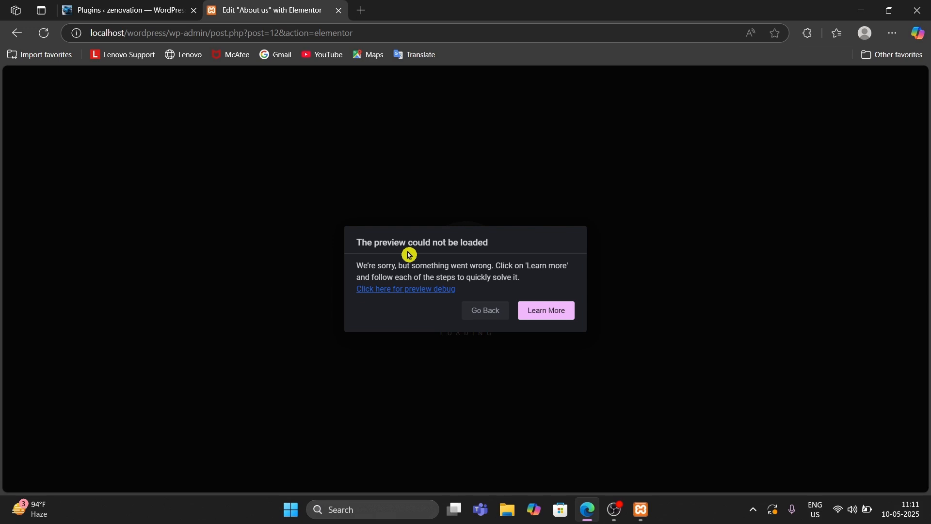
click(495, 316)
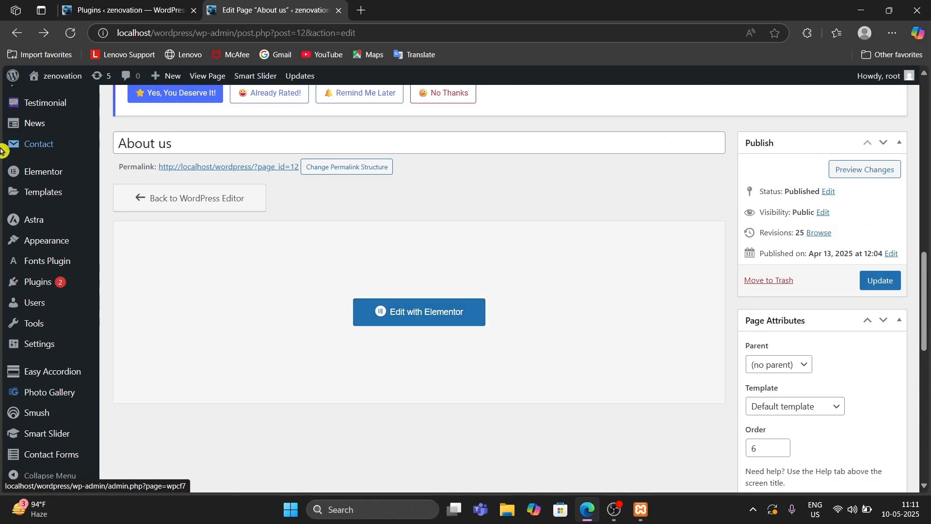
Set Safe Mode to Enable in Elementor's general tools and save the changes.
mouse_move(31, 376)
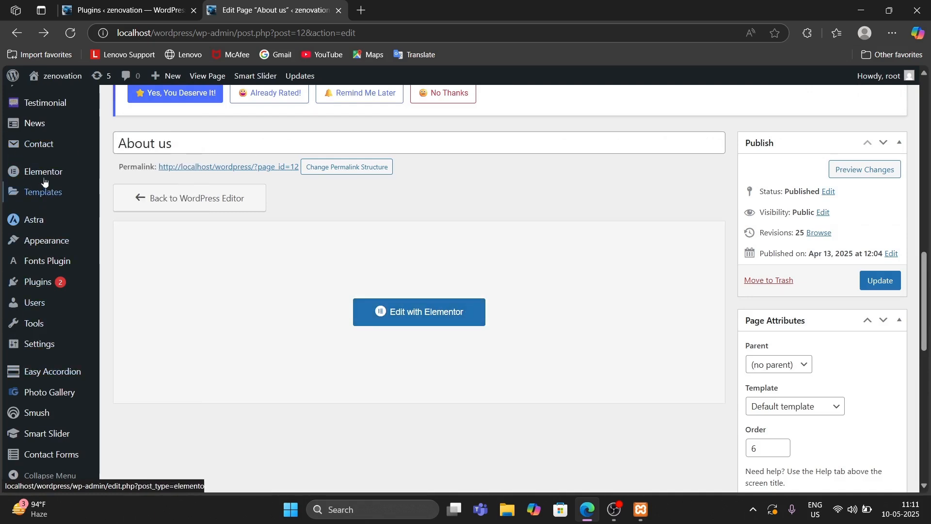
mouse_move(45, 175)
click(143, 243)
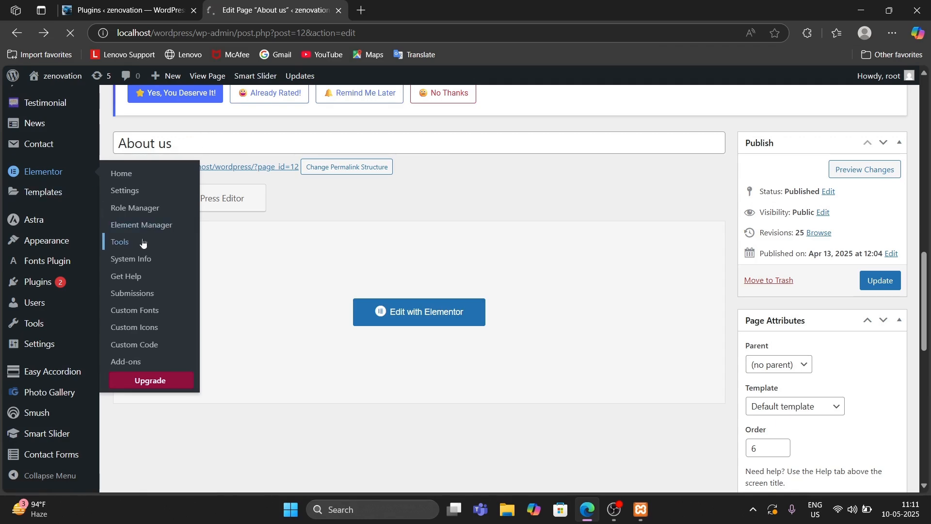
scroll(291, 305, down, 10)
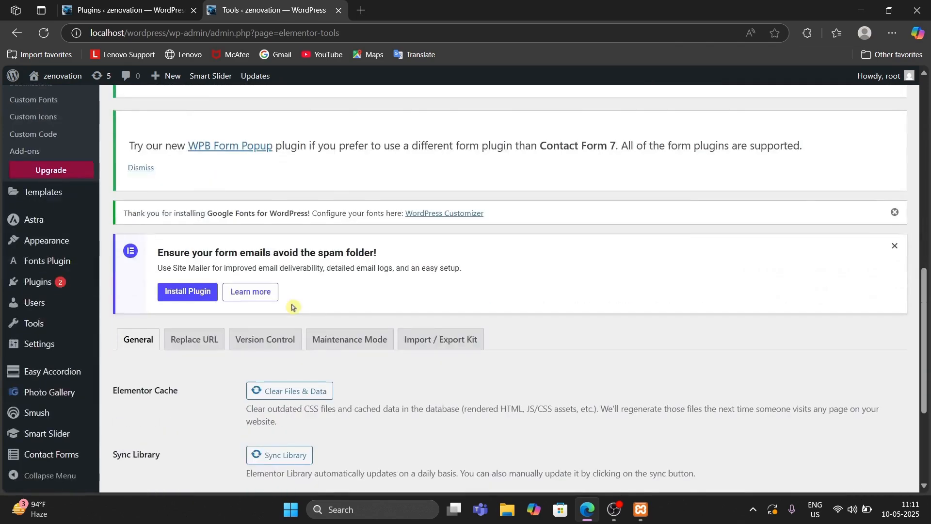
scroll(294, 307, down, 4)
click(289, 315)
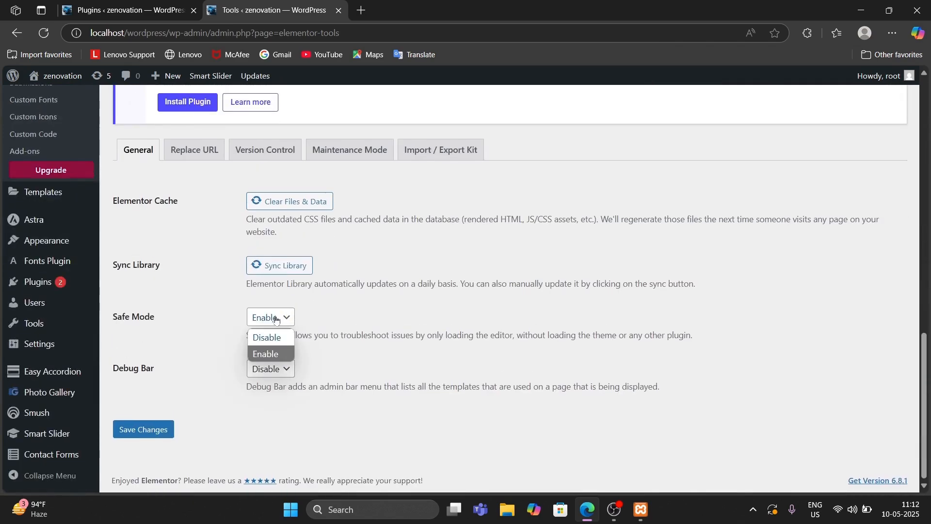
click(264, 354)
click(150, 430)
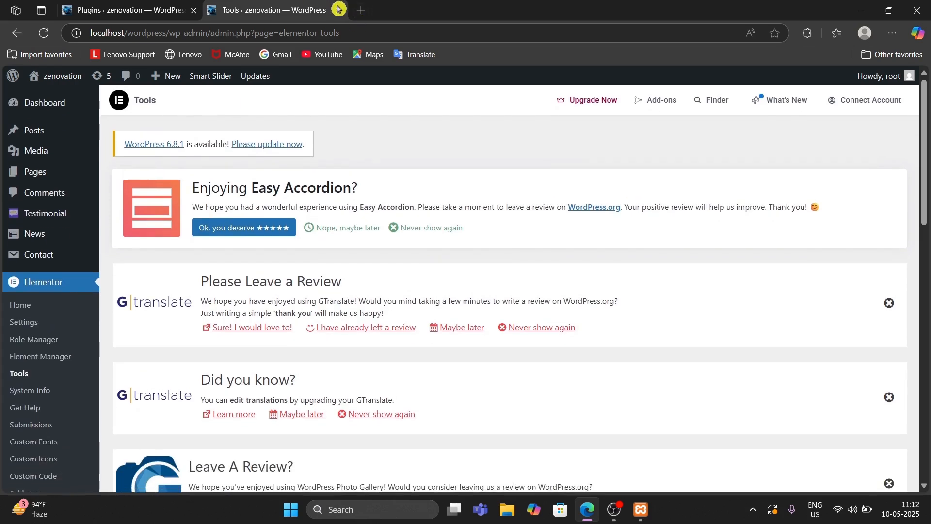
Close the Elementor tools page and open the zenovation site's home page in a new browser tab.
click(338, 10)
mouse_move(70, 74)
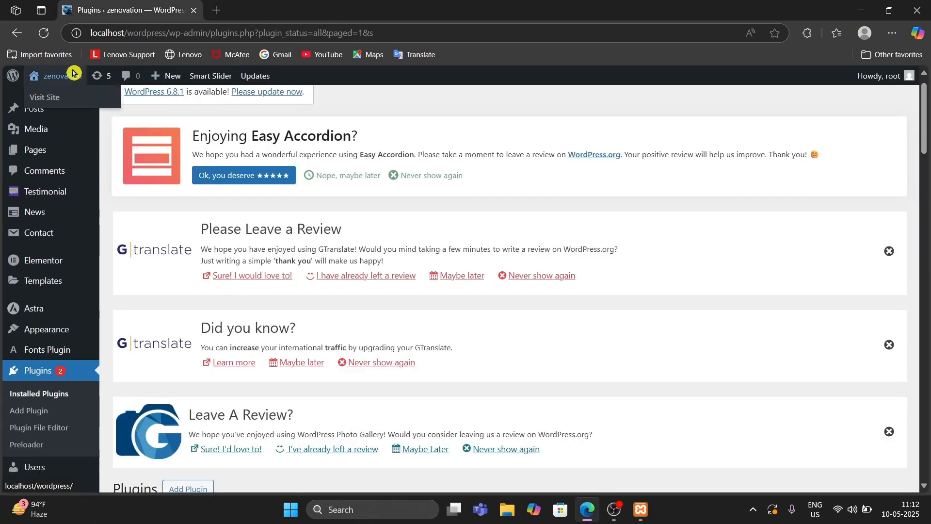
right_click(64, 100)
click(93, 108)
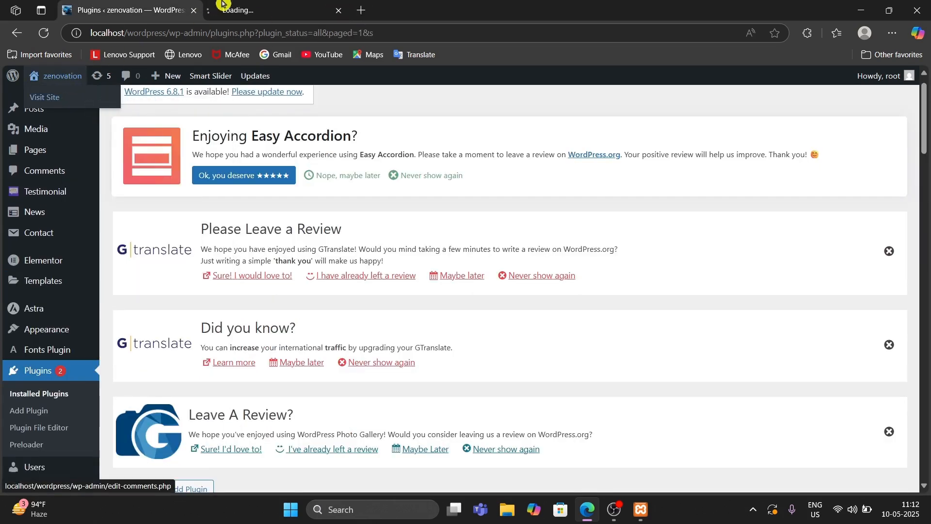
click(225, 6)
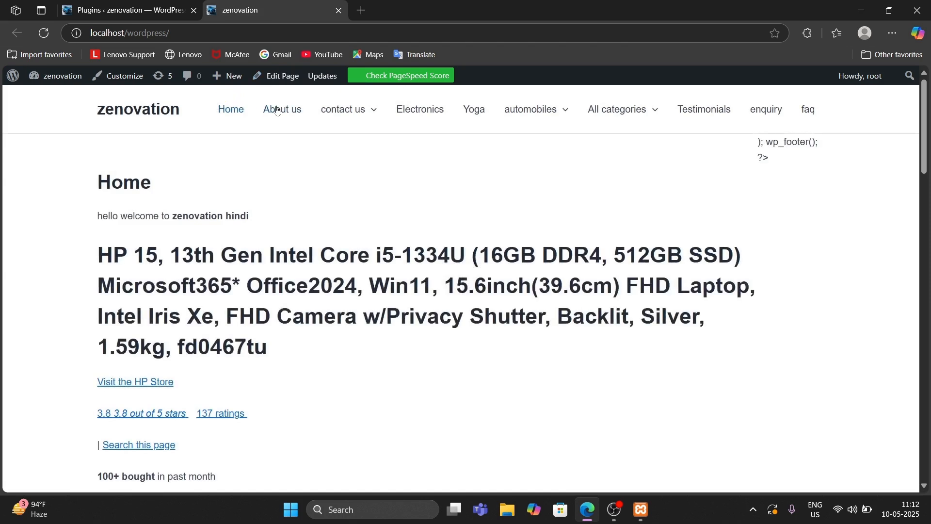
Open the About us, Home, Electronics and Yoga pages in turn to watch the preloader, and reveal the automobiles submenu.
click(278, 110)
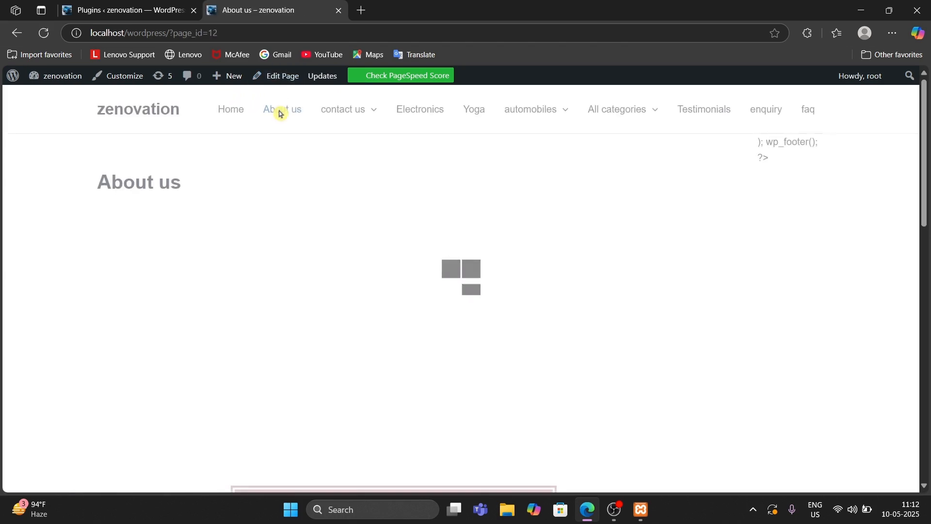
click(233, 113)
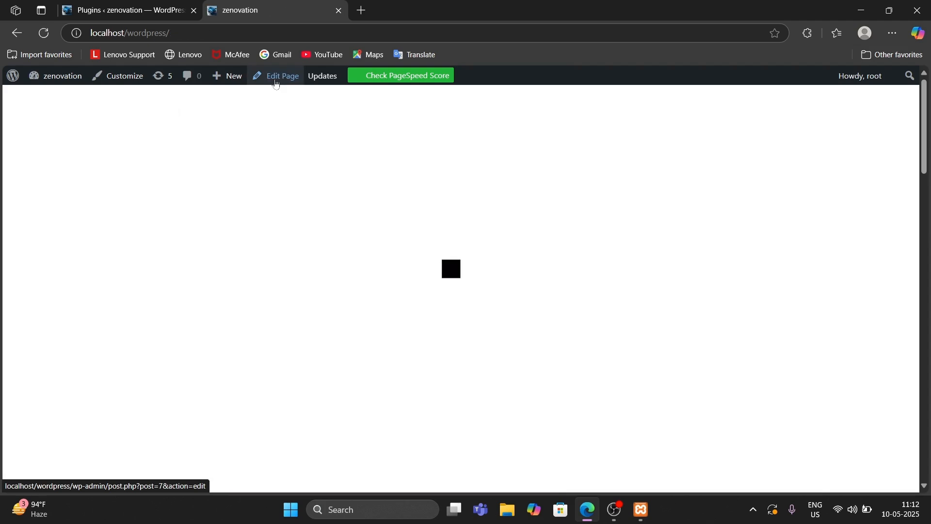
mouse_move(334, 112)
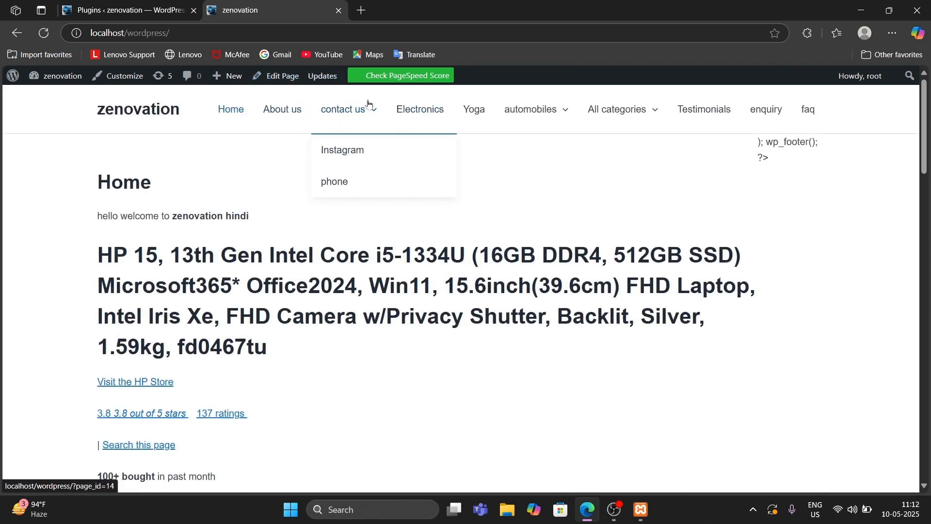
click(406, 116)
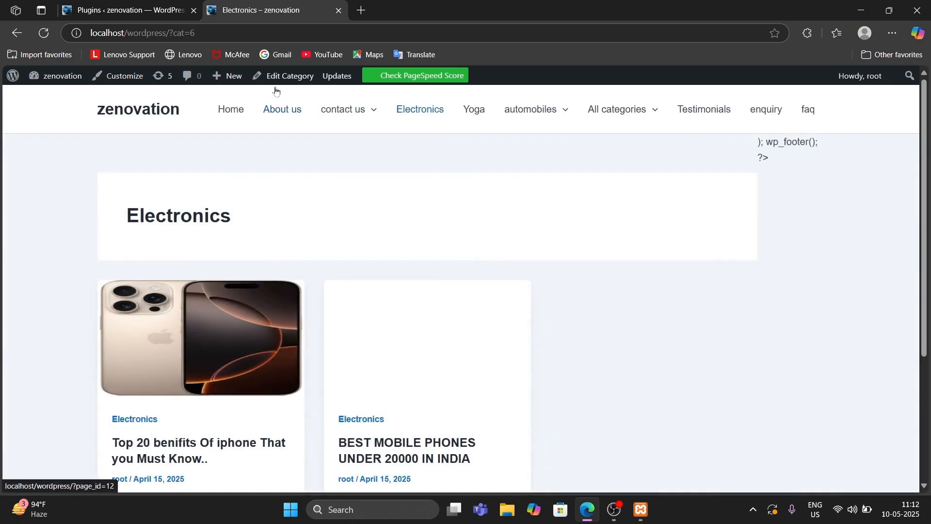
click(489, 119)
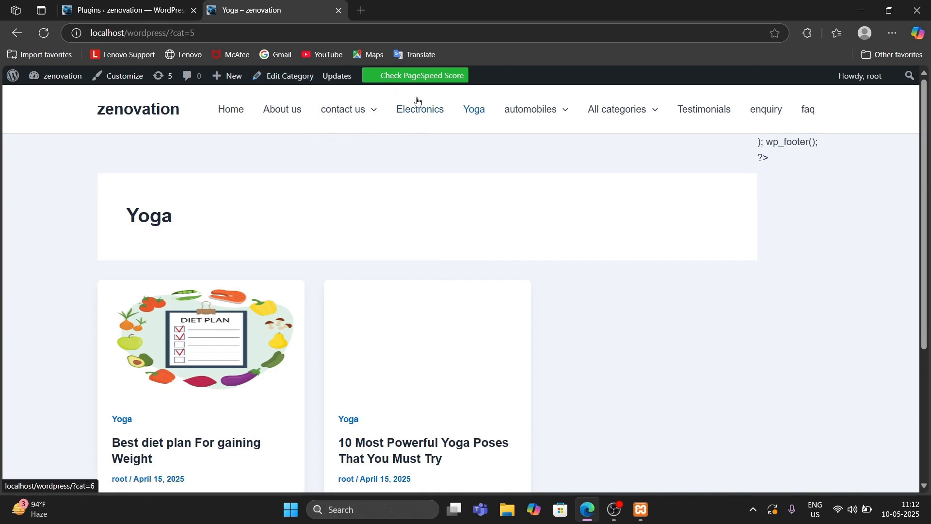
mouse_move(514, 122)
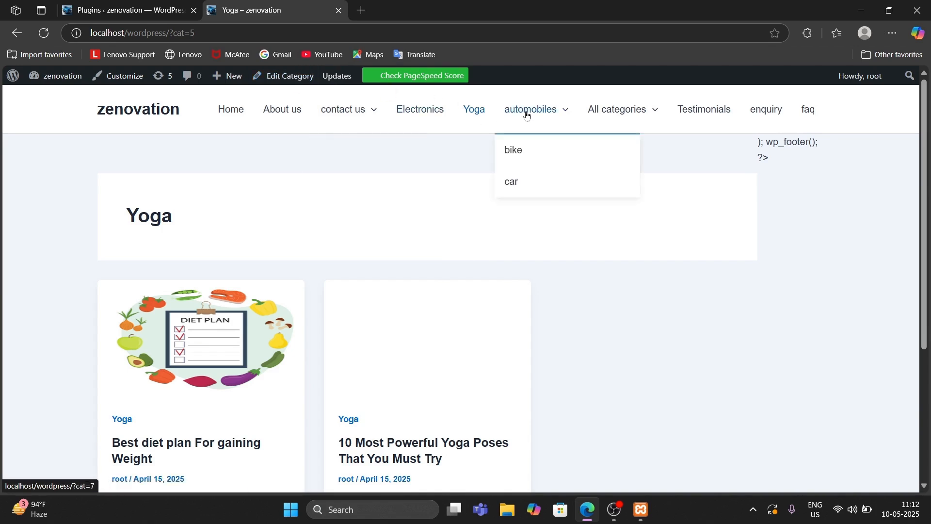
Look over the Yoga category's edit screen in the WordPress admin, and return to the Yoga page on the site.
mouse_move(617, 115)
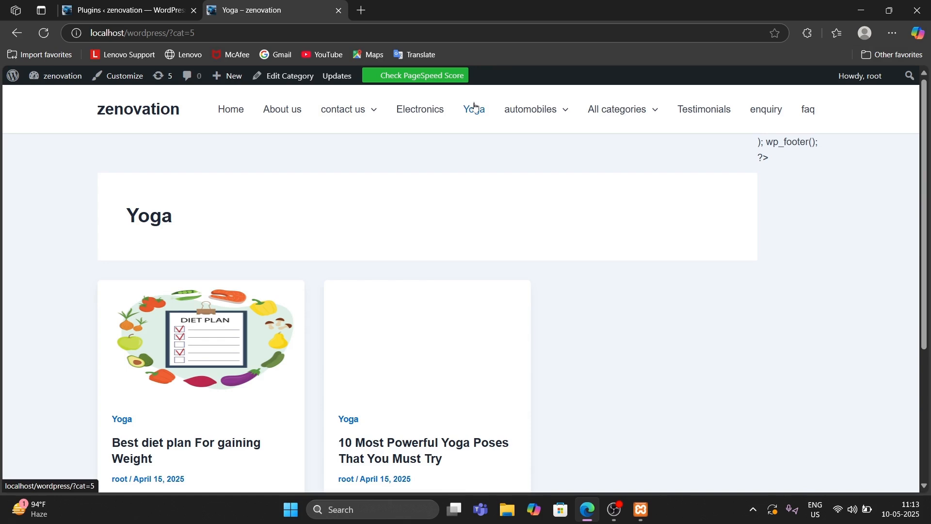
mouse_move(321, 65)
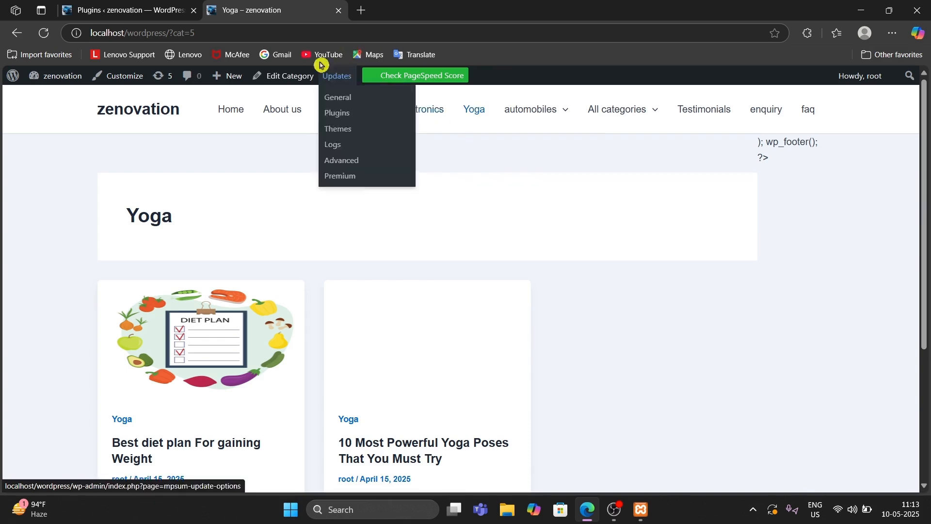
click(283, 80)
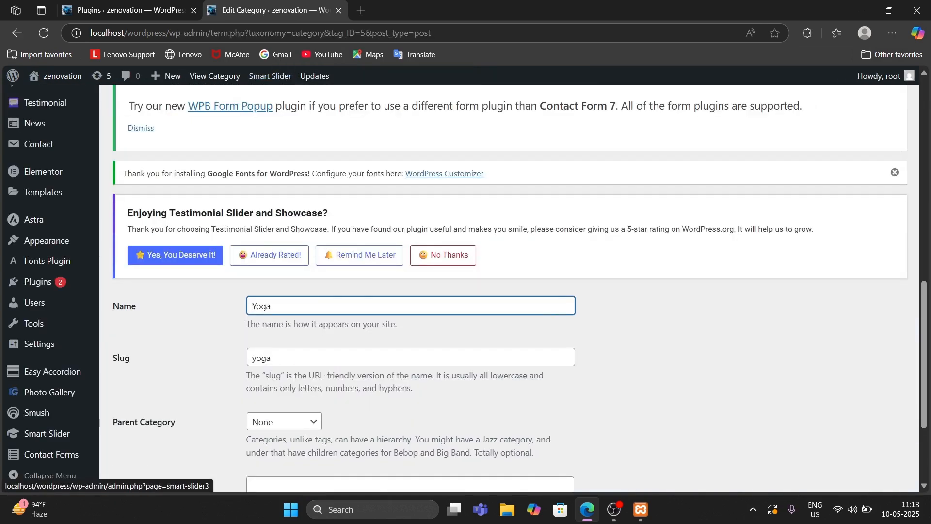
scroll(298, 369, down, 3)
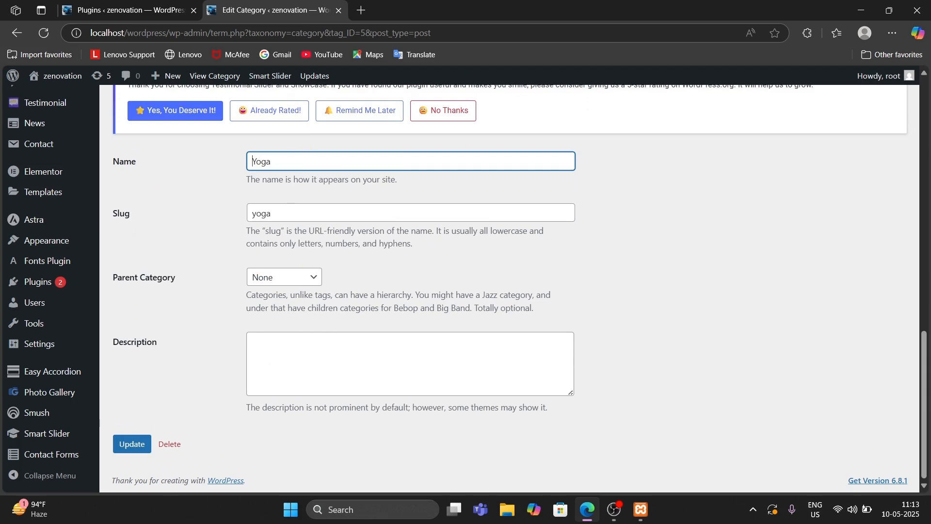
click(17, 33)
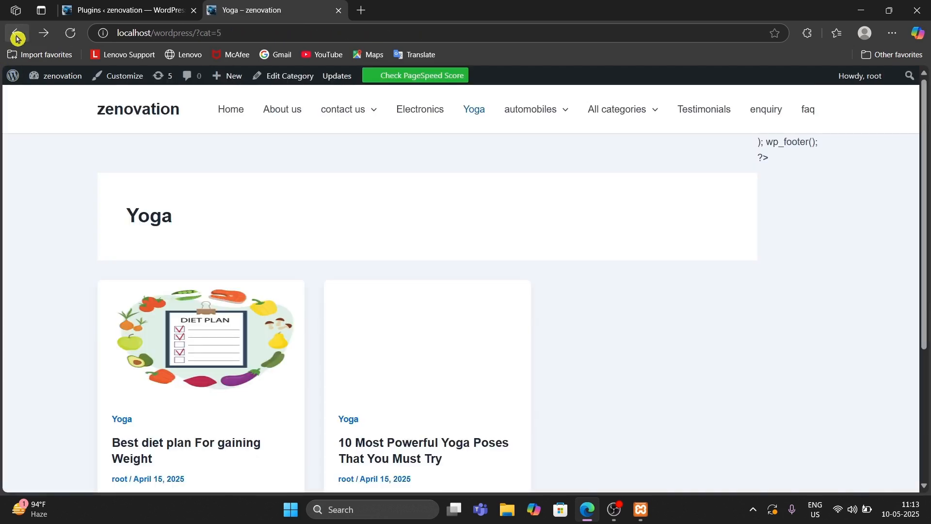
Examine the Home page's content in its WordPress edit screen, and return to the site's home page.
click(237, 121)
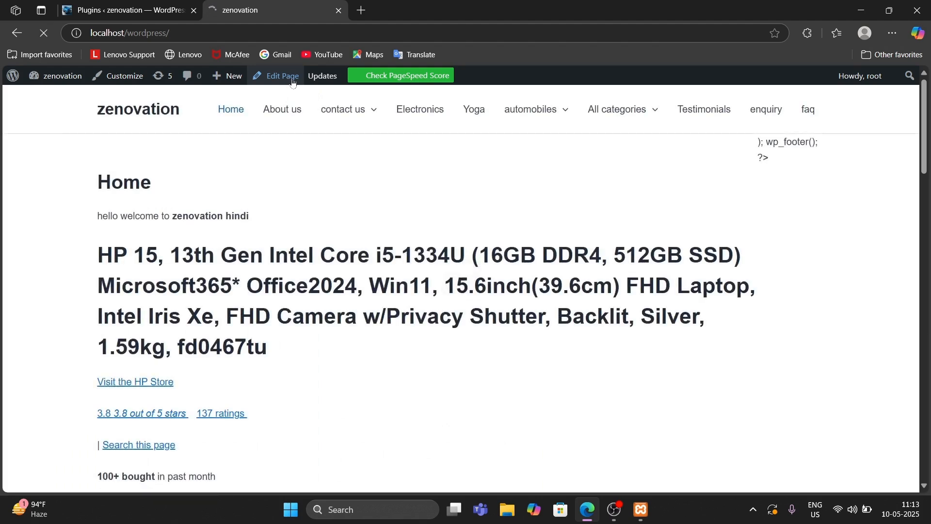
click(293, 81)
scroll(375, 221, down, 3)
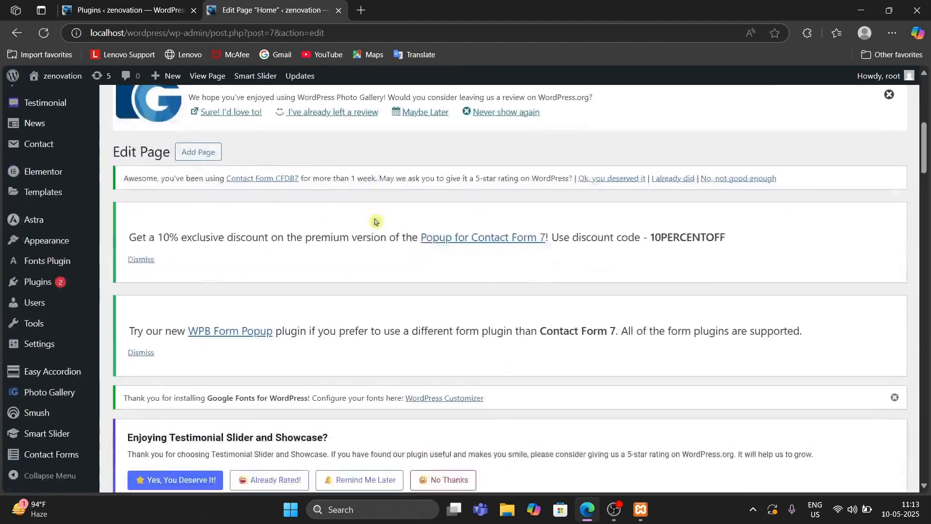
scroll(375, 221, down, 6)
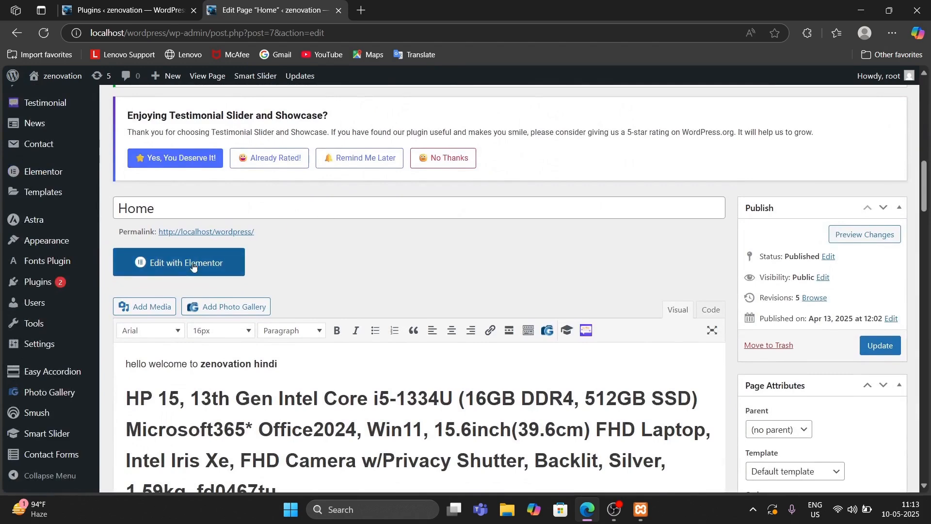
scroll(193, 266, down, 5)
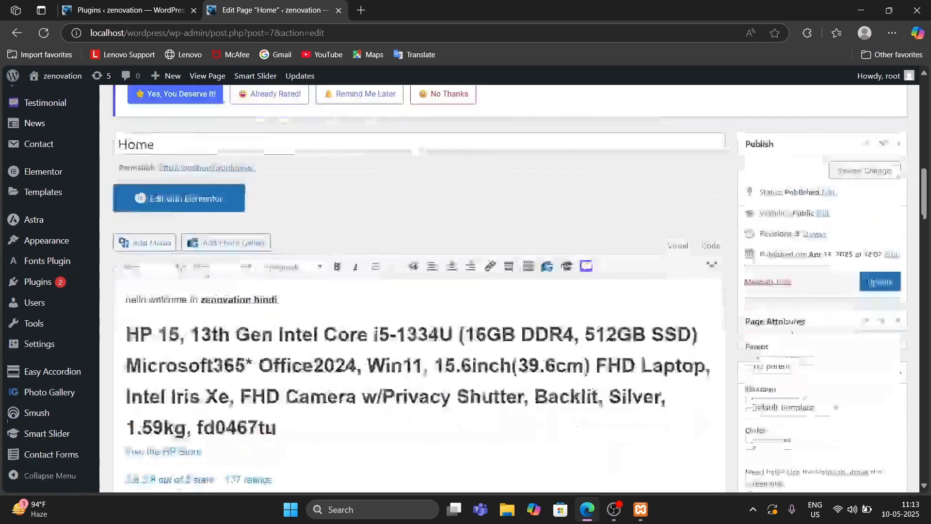
scroll(419, 317, down, 12)
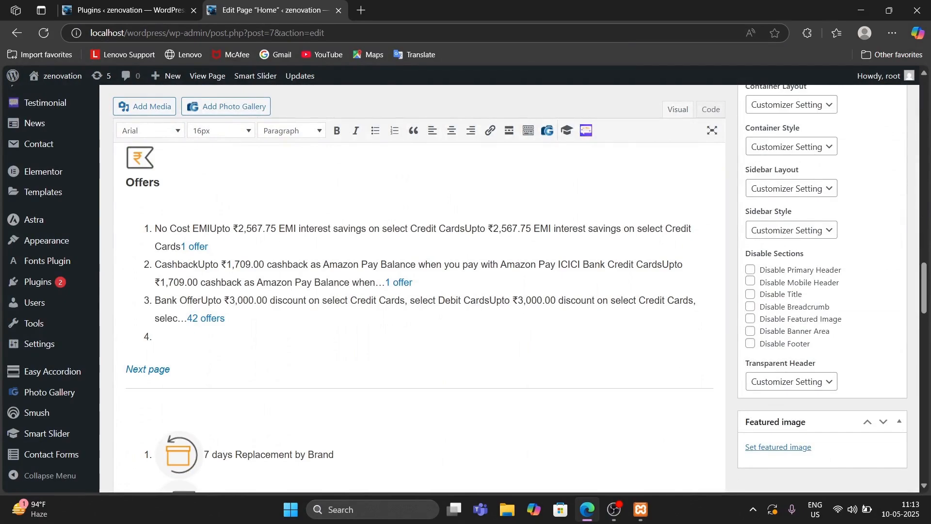
scroll(419, 291, up, 10)
scroll(419, 291, down, 2)
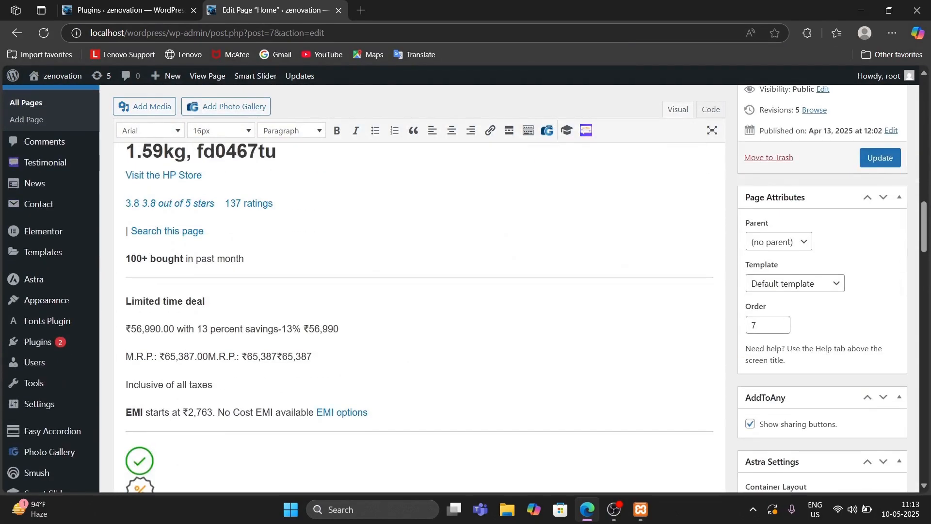
scroll(791, 242, up, 8)
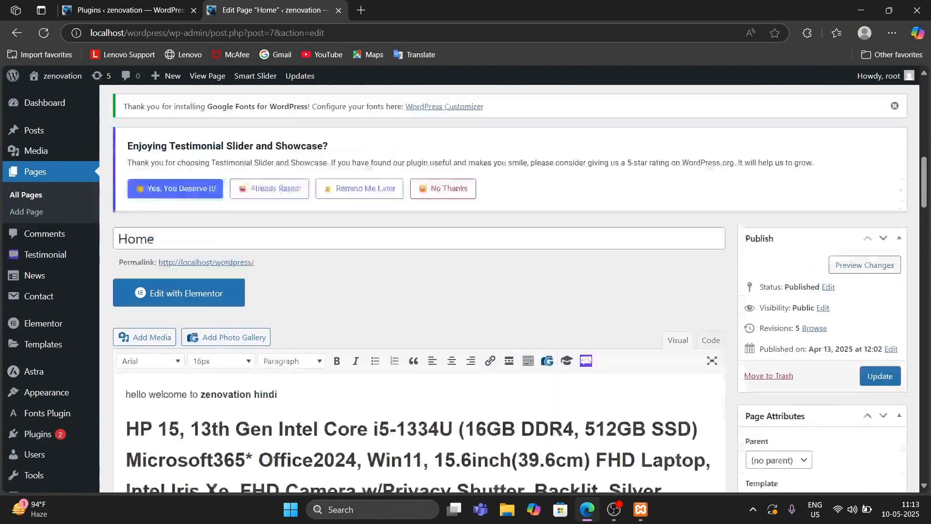
click(17, 32)
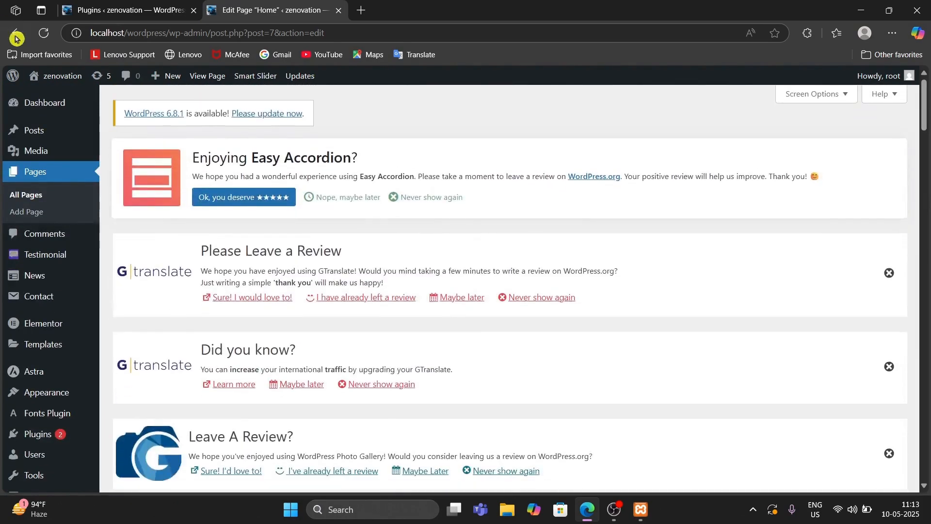
click(17, 33)
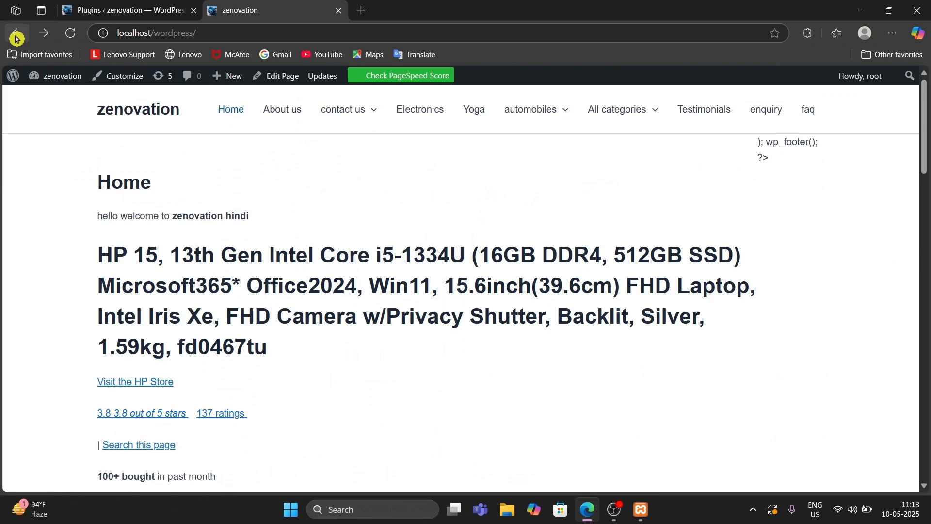
Open the site's About us page and load it in the Elementor editor through its WordPress edit screen.
click(284, 93)
click(287, 74)
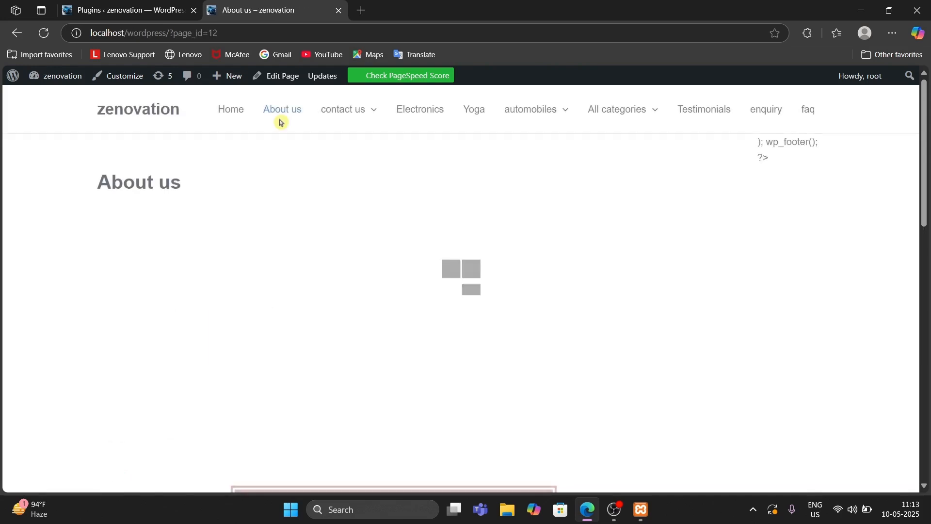
click(274, 82)
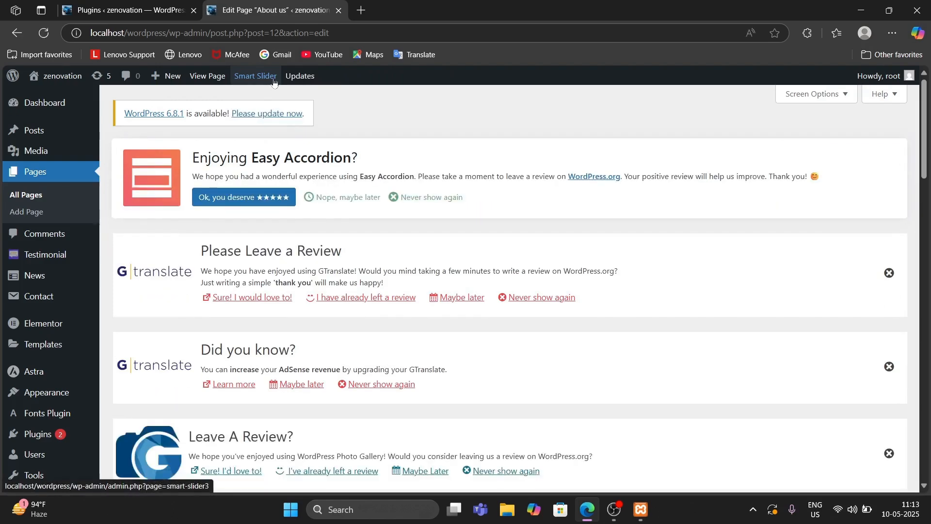
scroll(306, 286, down, 9)
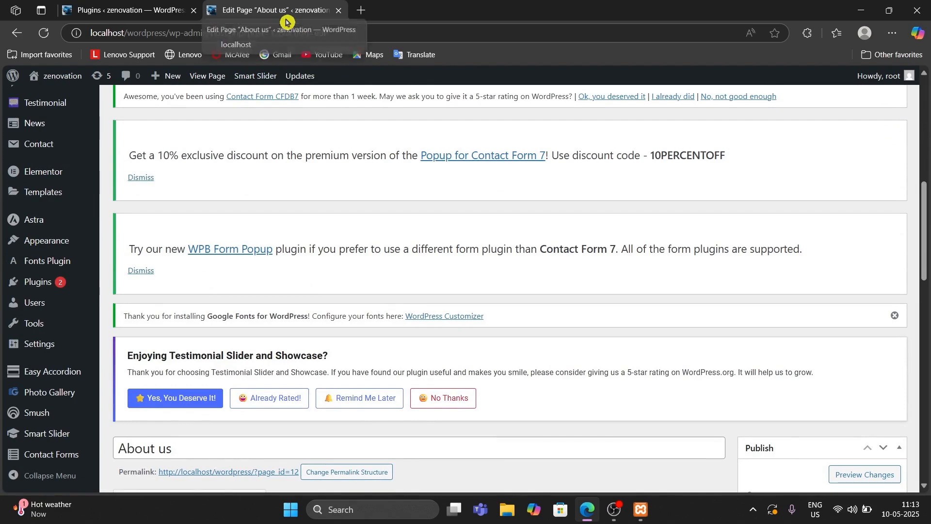
scroll(254, 234, down, 5)
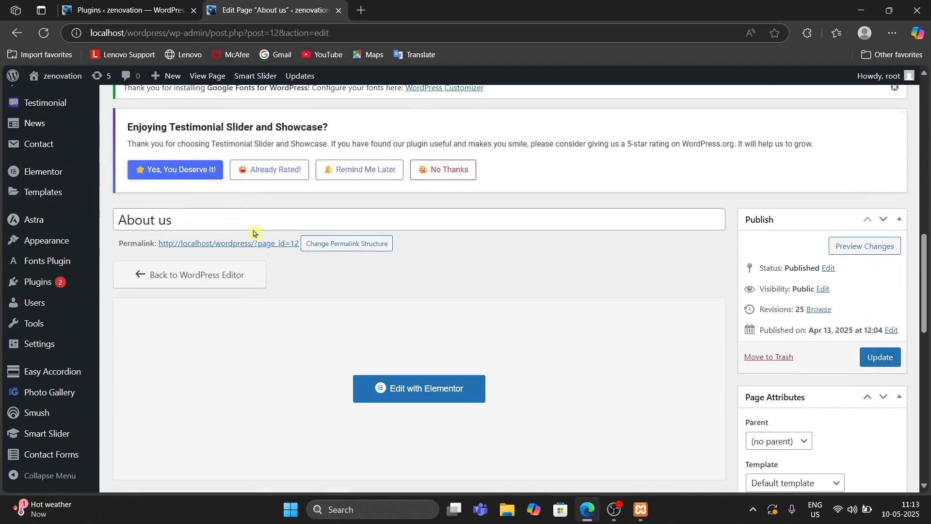
click(413, 381)
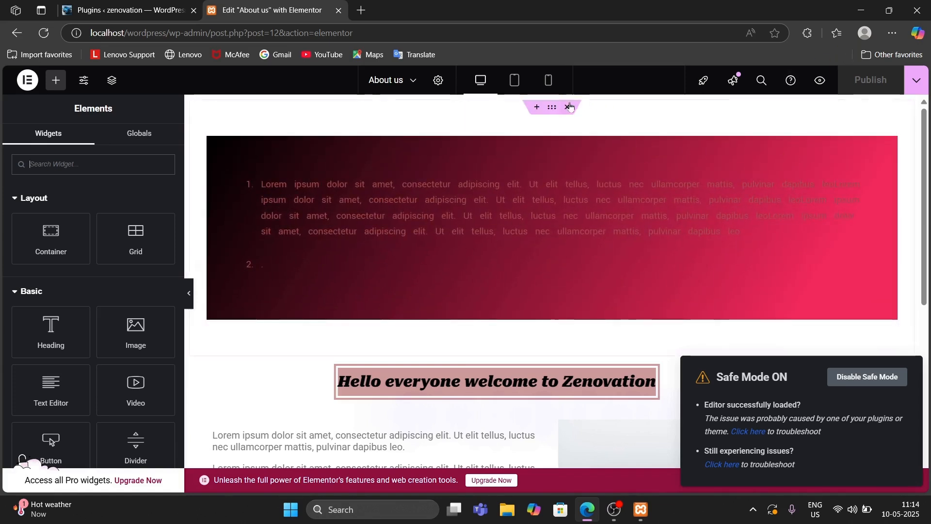
Delete the numbered text section with the black-to-red gradient from the About us page and publish the page.
click(569, 108)
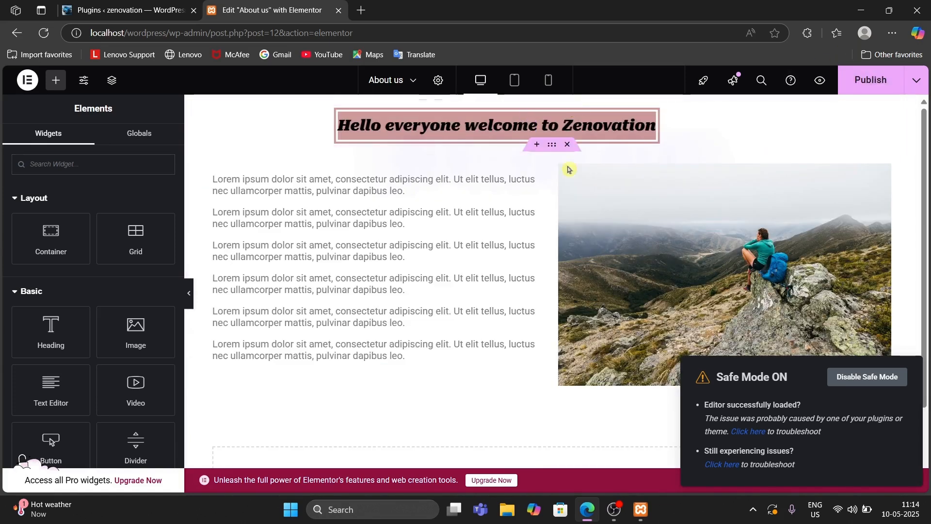
scroll(591, 257, down, 2)
scroll(590, 258, up, 2)
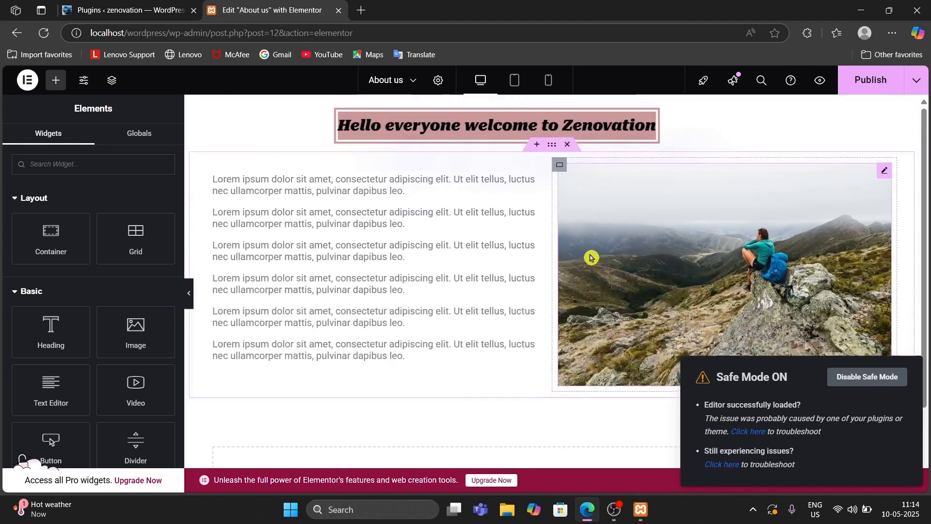
click(870, 80)
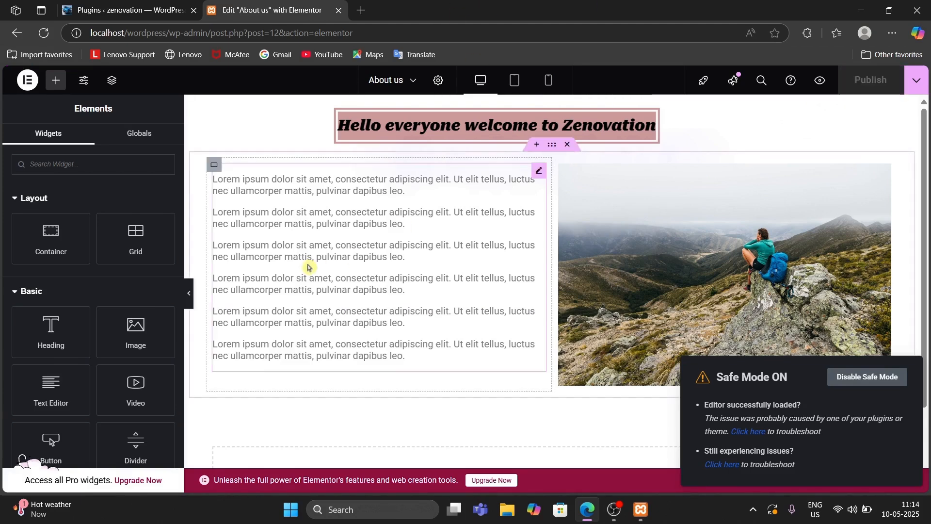
Open the zenovation site in a new browser tab and review the published About us page.
click(99, 9)
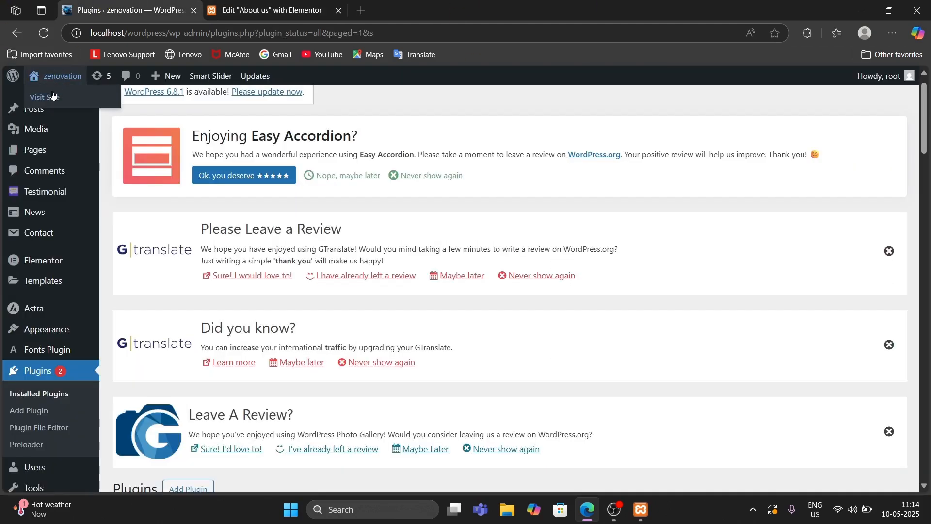
right_click(52, 96)
click(77, 112)
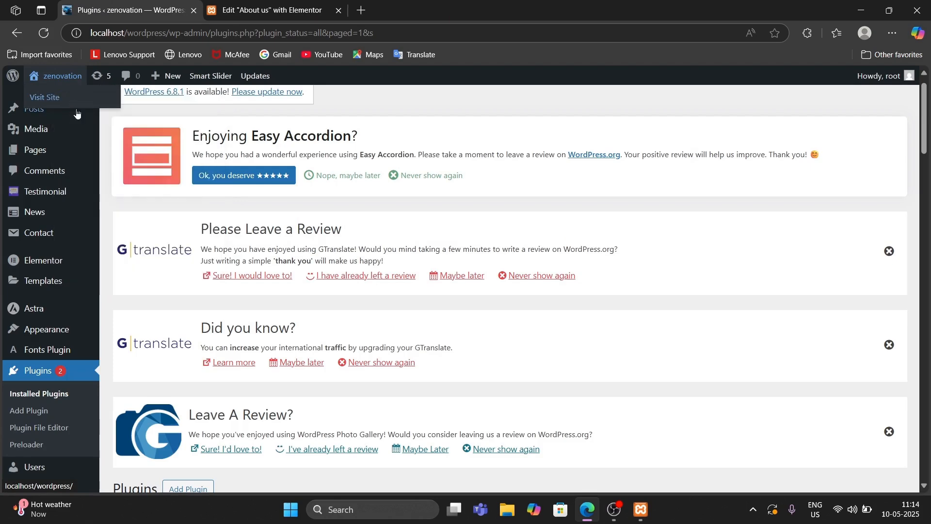
click(394, 11)
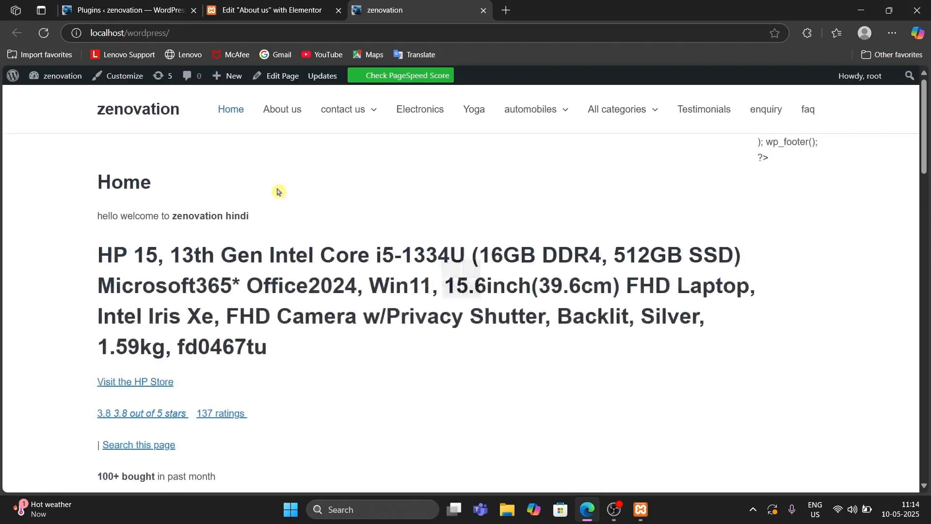
click(283, 107)
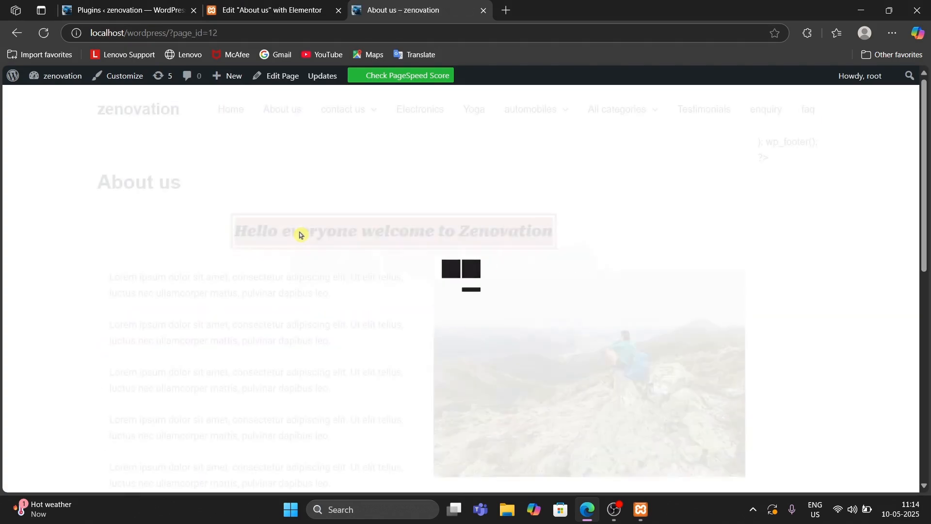
scroll(156, 100, down, 5)
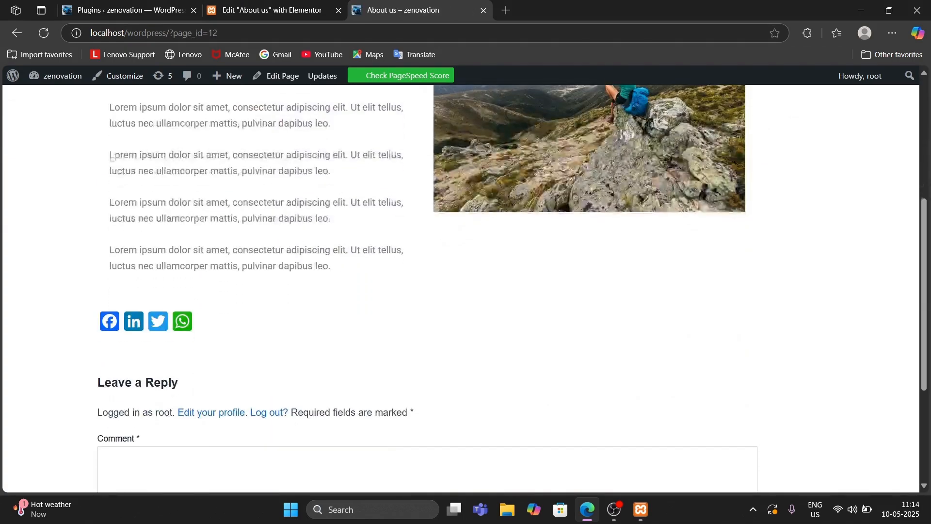
scroll(157, 99, up, 5)
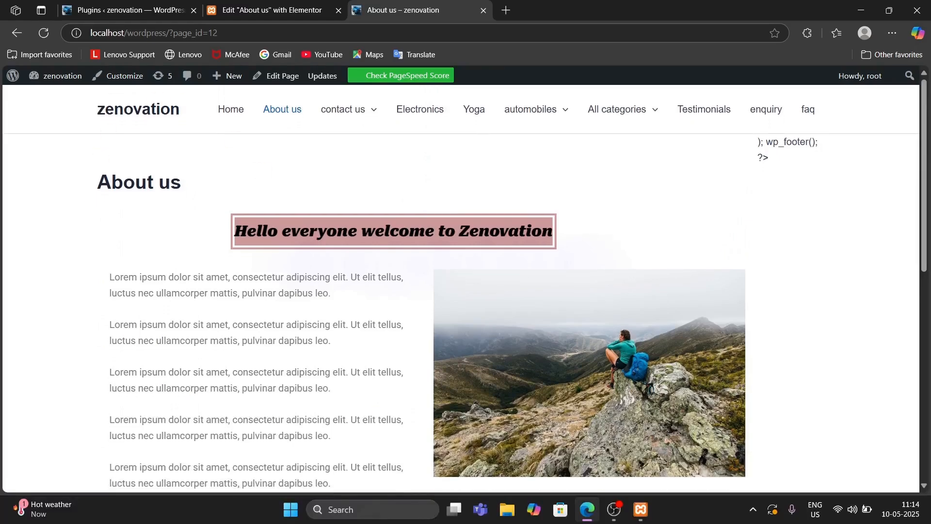
scroll(466, 291, down, 5)
scroll(466, 291, up, 5)
Delete the welcome heading section and the text-and-image section from the About us page in Elementor, and publish the page.
click(284, 5)
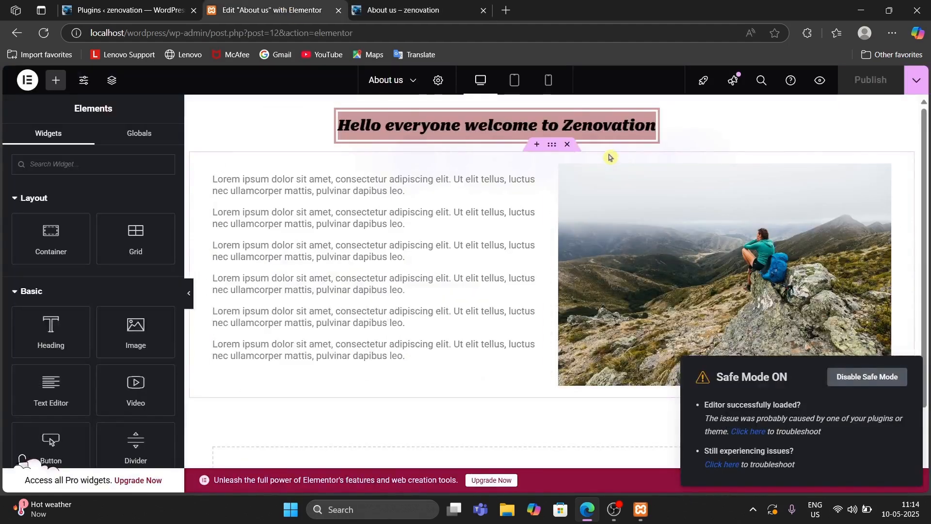
click(567, 106)
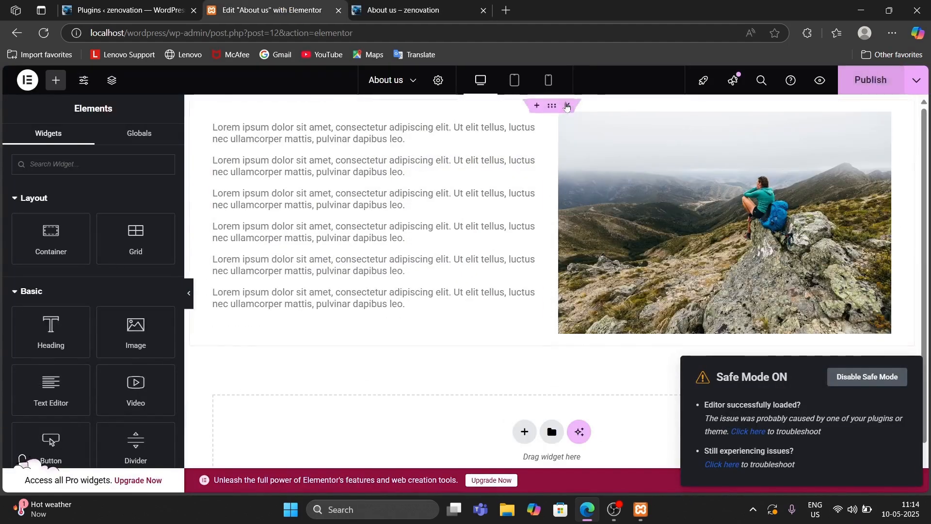
click(566, 106)
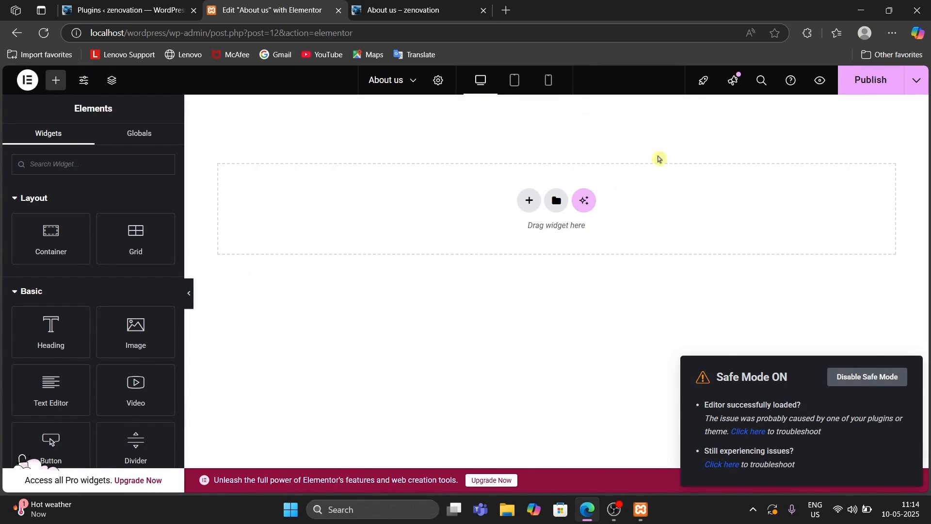
click(882, 72)
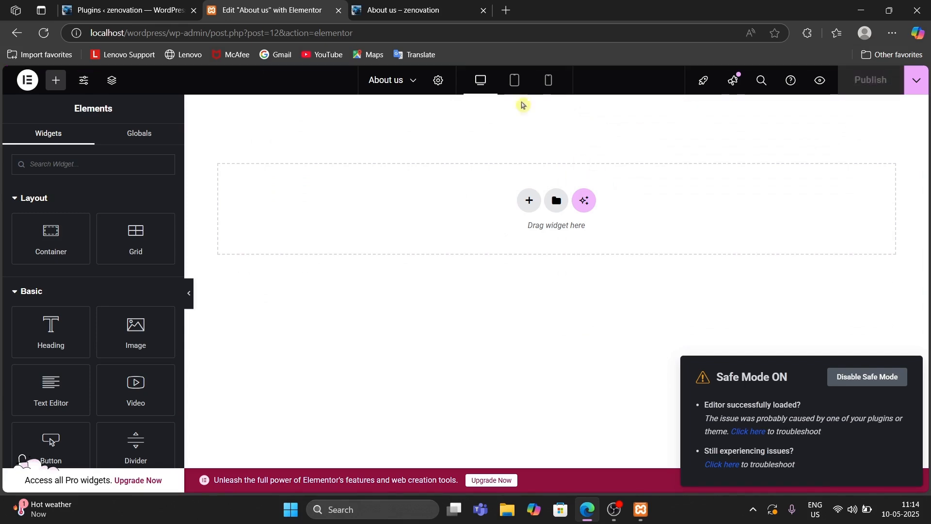
Reload the About us page on the site and check its content and preloader.
click(383, 4)
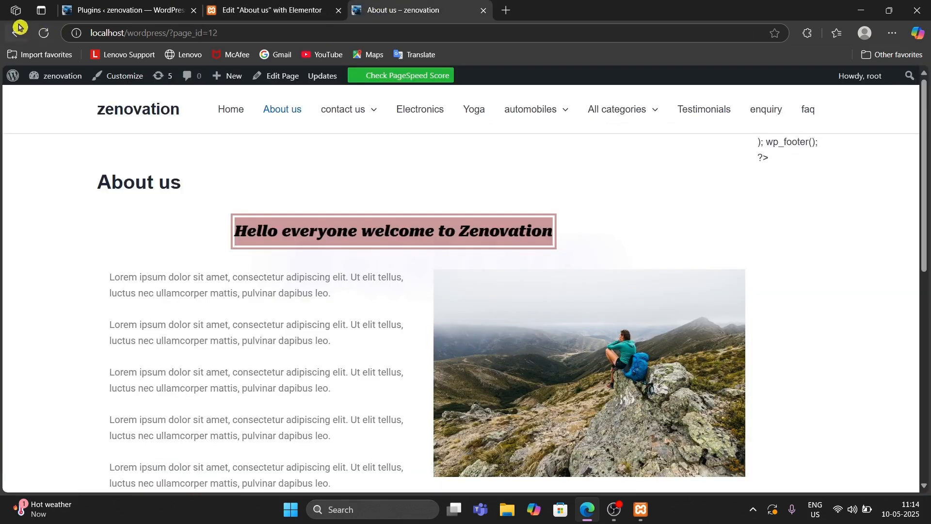
click(37, 33)
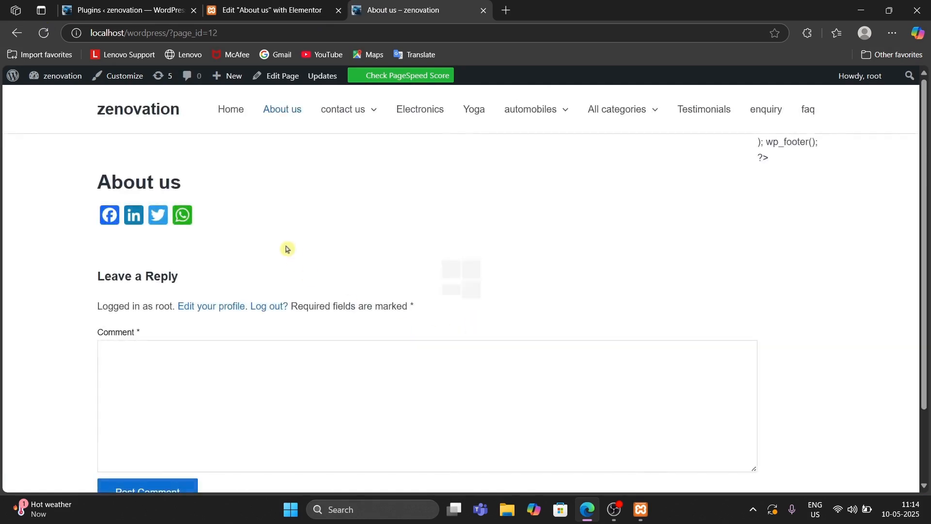
scroll(287, 248, down, 2)
scroll(287, 249, up, 2)
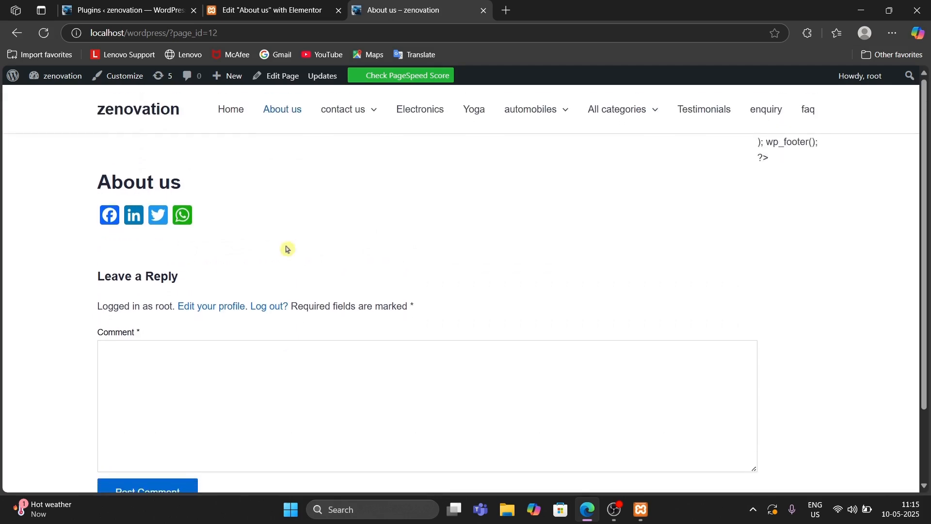
Search the web for creatixgraphers in a new browser tab, open the creatixgraphers.com home page, and close the search results.
click(513, 7)
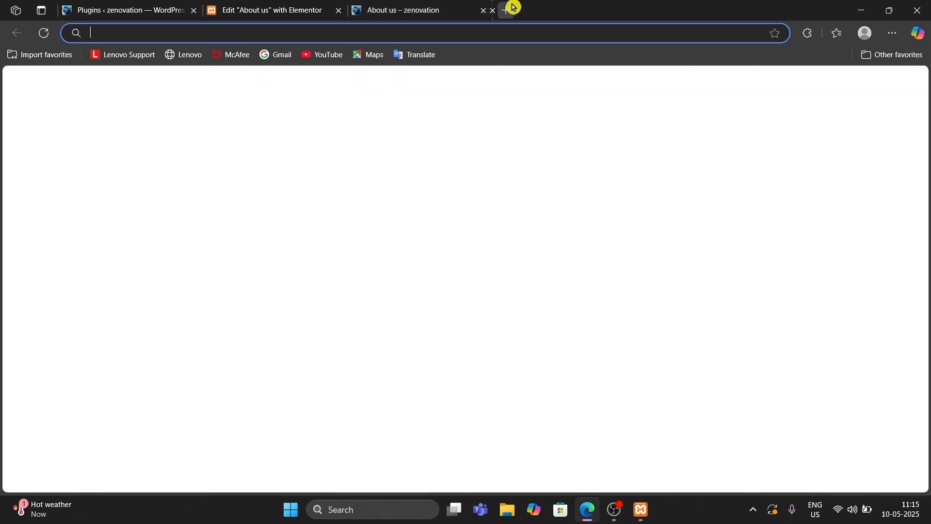
text(creatixgraphers)
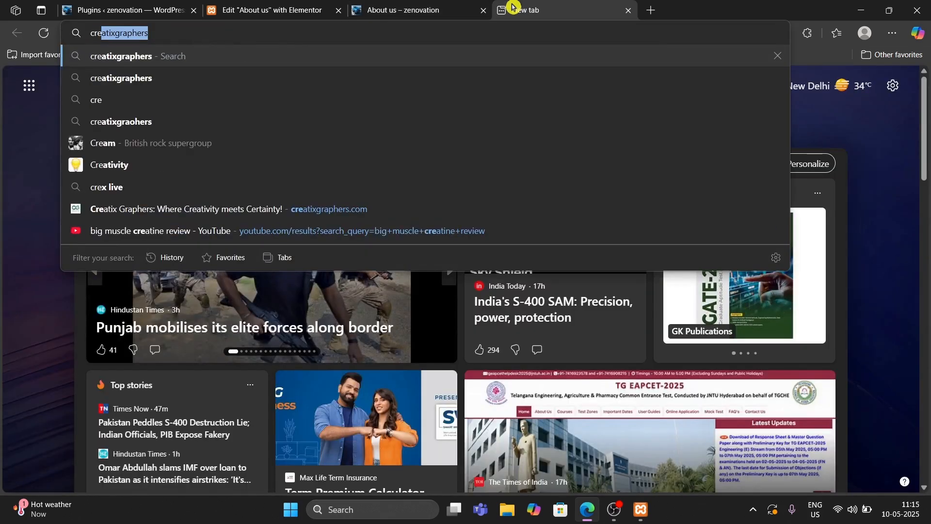
key(Return)
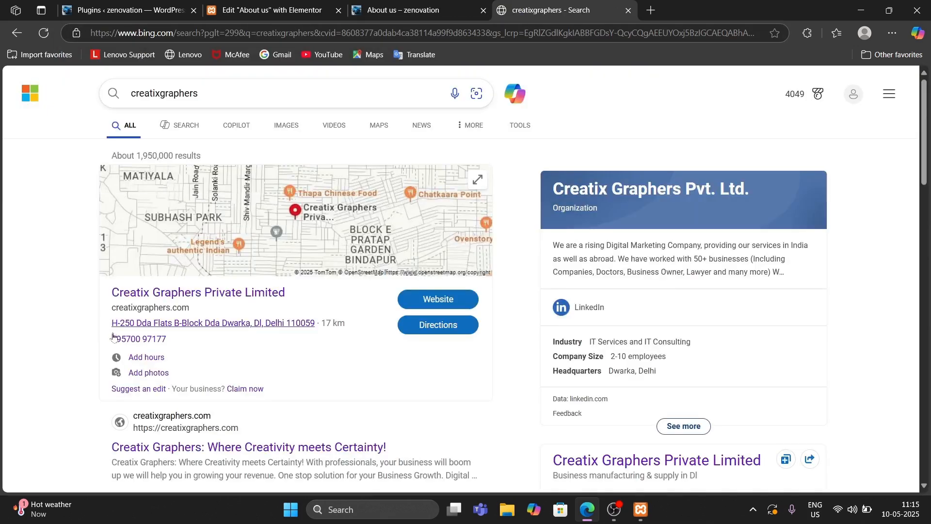
click(183, 446)
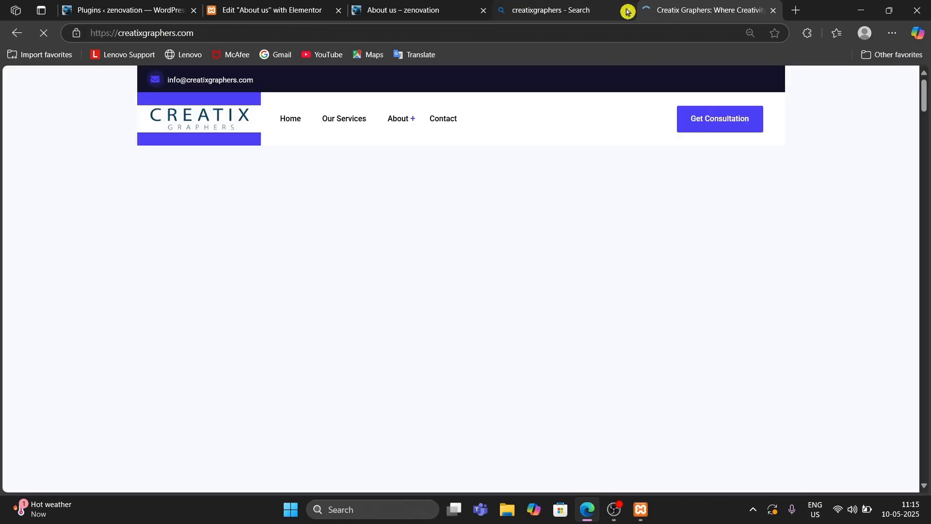
click(628, 10)
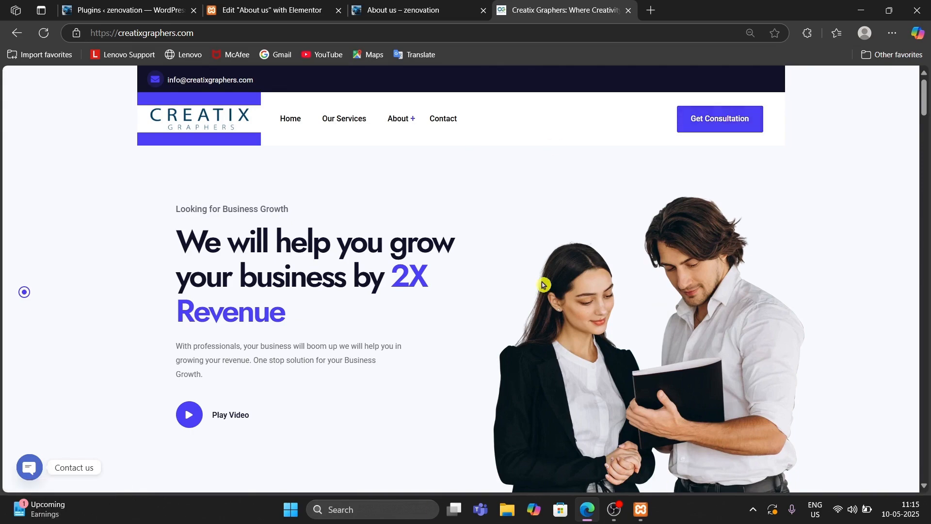
Skim the Creatix Graphers home page, then examine its hero layout and the services section beneath it.
scroll(545, 283, down, 10)
scroll(544, 285, down, 5)
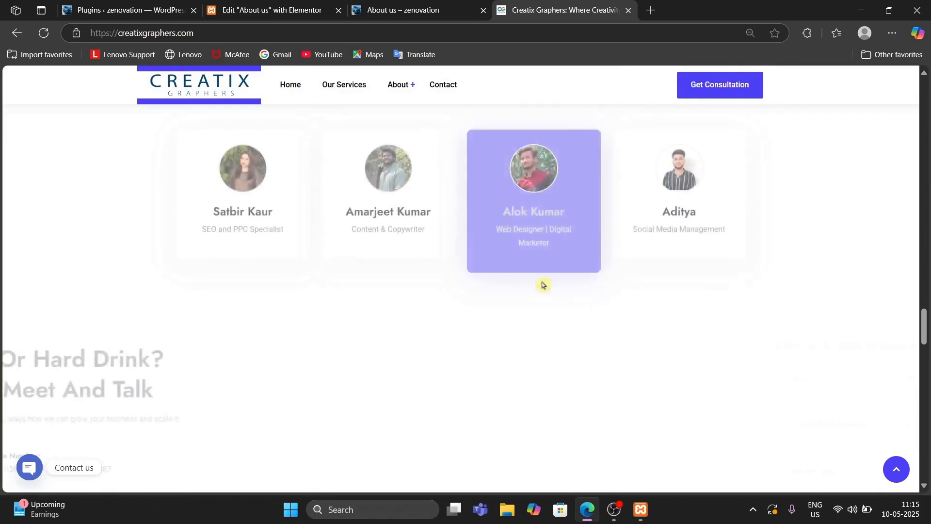
scroll(544, 285, up, 4)
scroll(544, 285, up, 11)
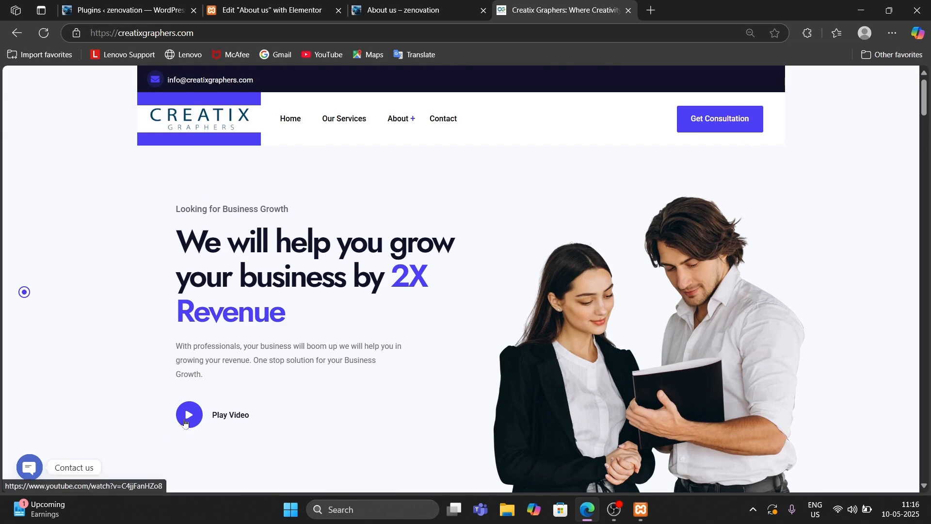
scroll(184, 423, down, 1)
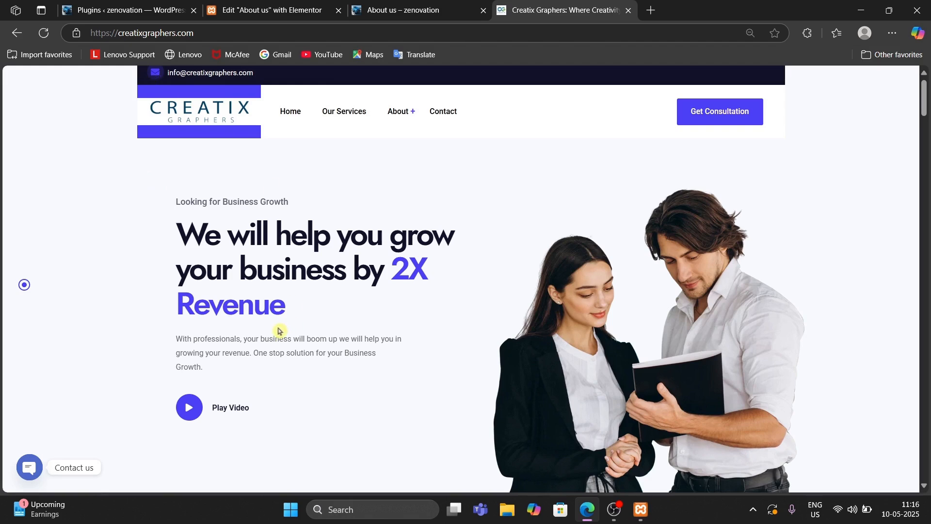
scroll(279, 331, down, 3)
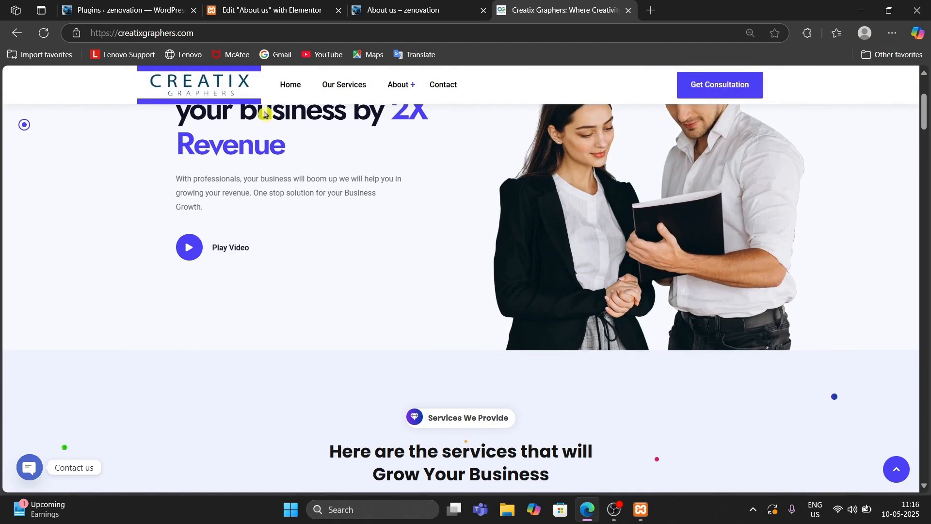
scroll(355, 388, down, 4)
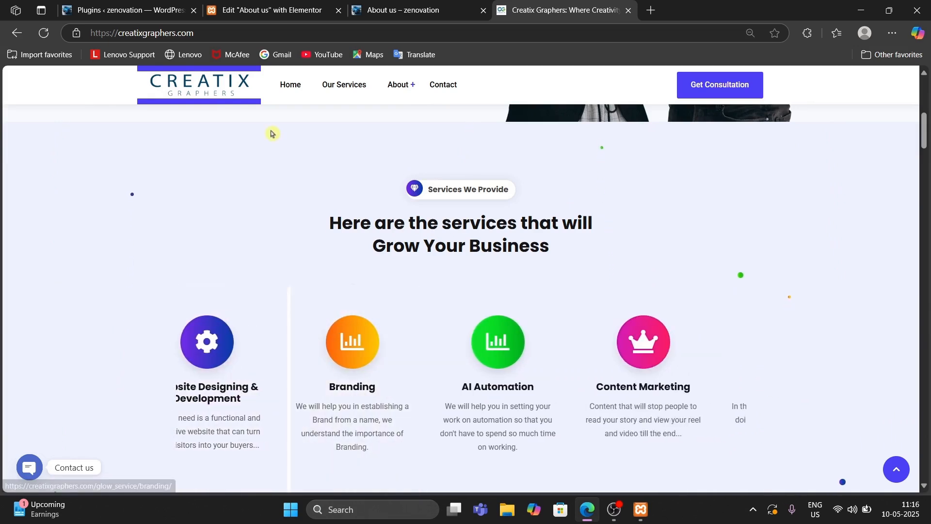
scroll(274, 195, up, 6)
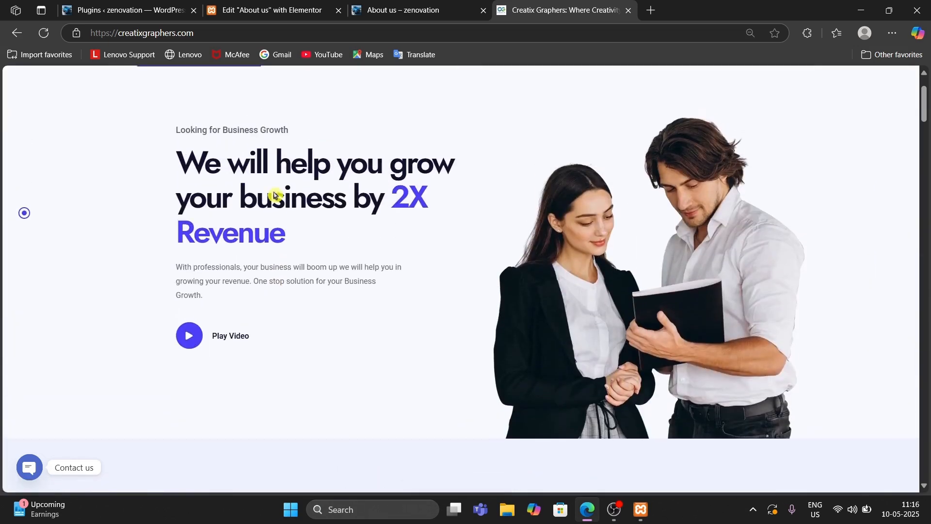
Examine the home page's services carousel, partner and client logo grid, business growth section and client statistics, down to the contact form.
scroll(275, 195, down, 10)
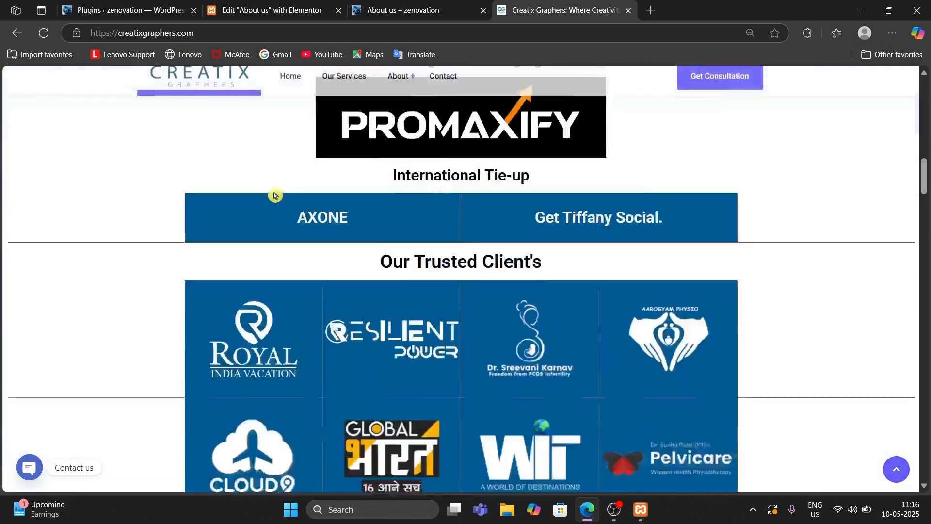
scroll(273, 191, up, 4)
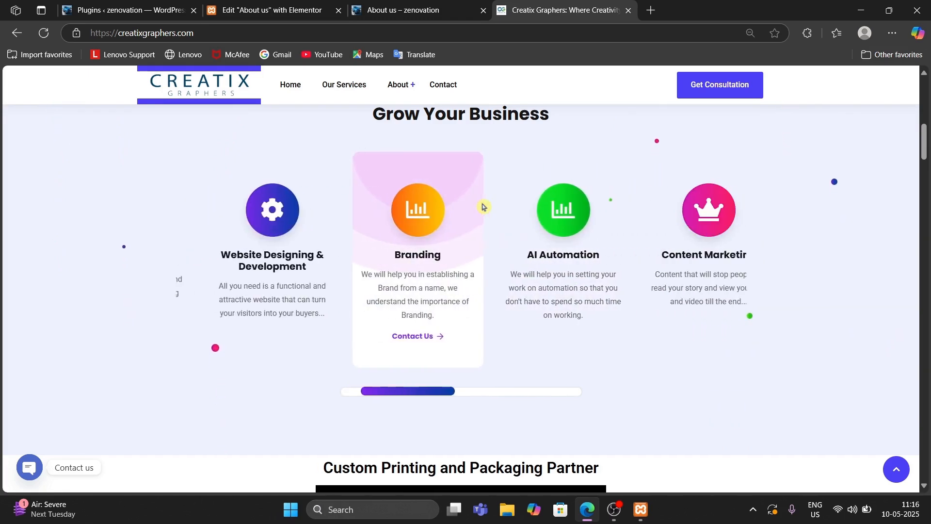
scroll(531, 402, down, 12)
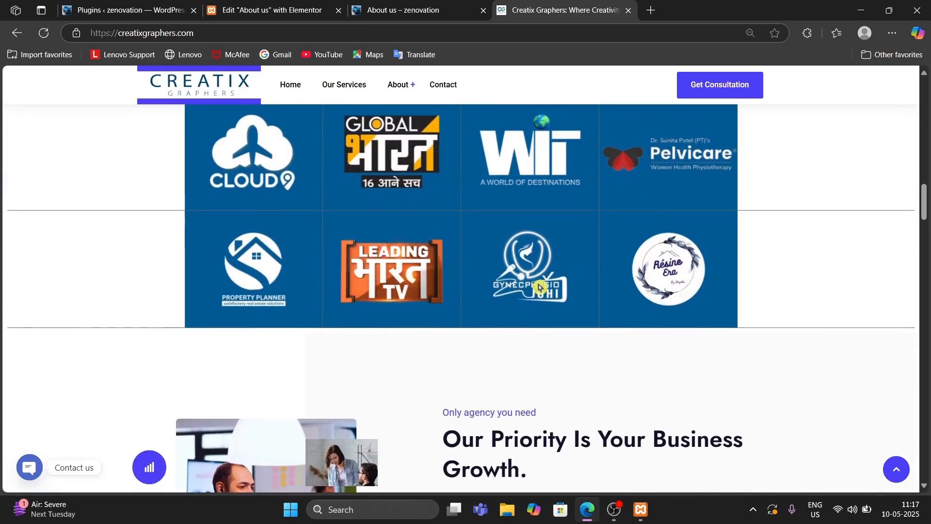
scroll(346, 288, up, 3)
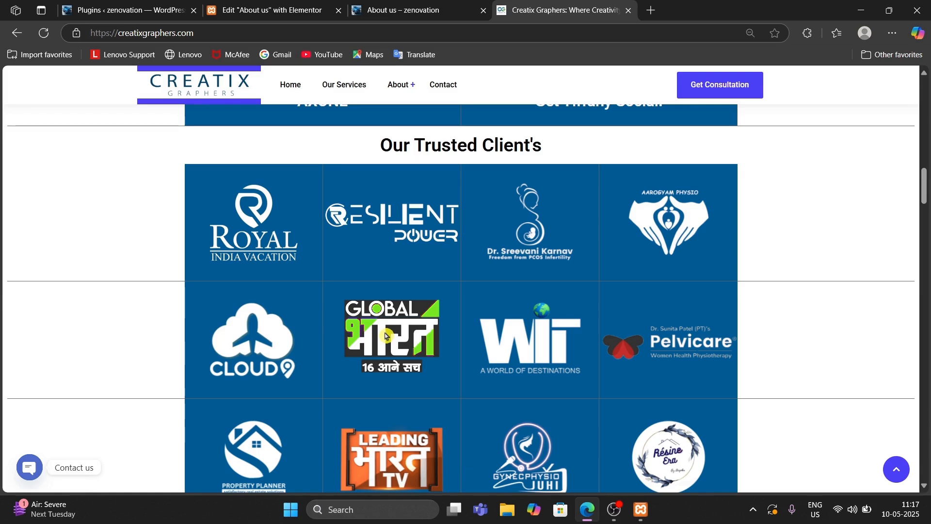
scroll(386, 335, down, 2)
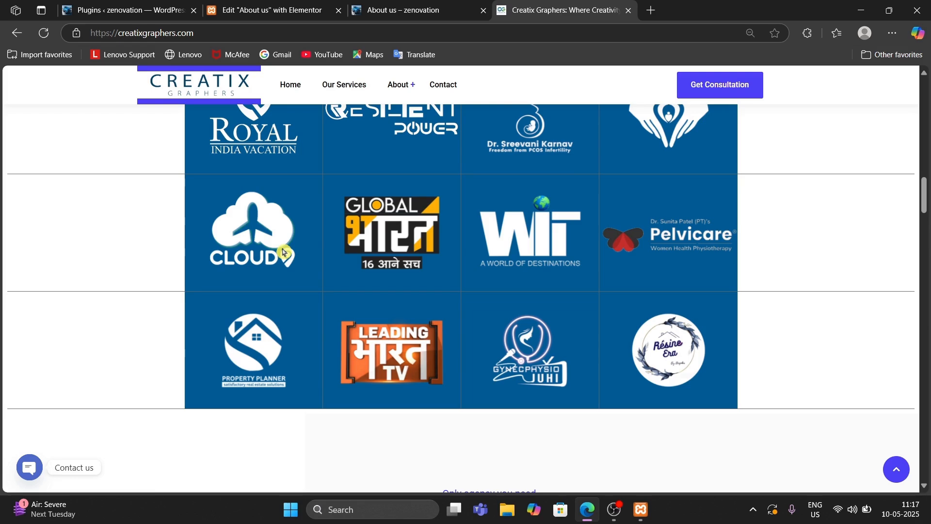
scroll(284, 252, down, 6)
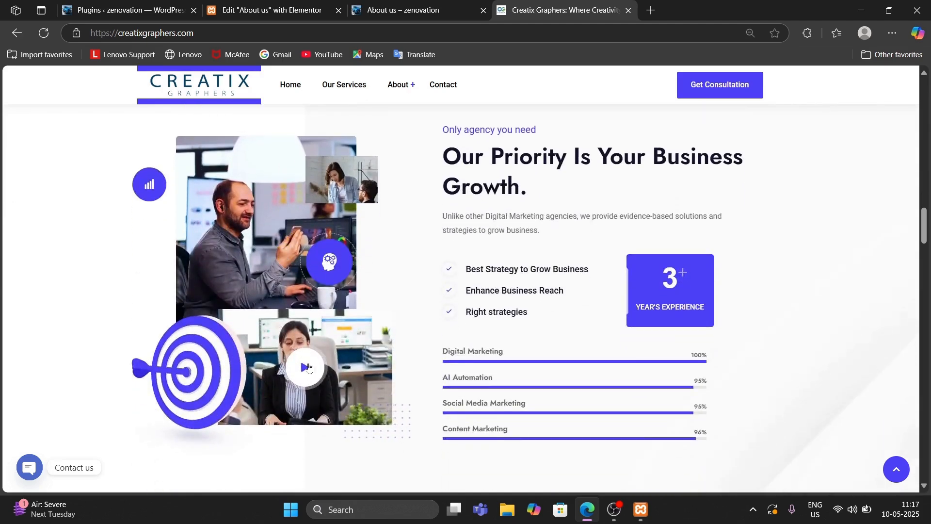
scroll(299, 367, down, 7)
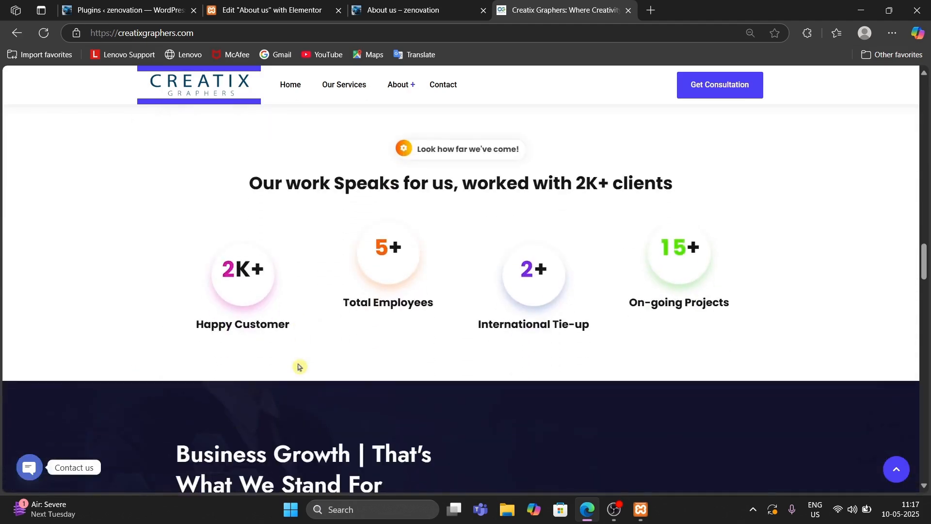
scroll(298, 367, down, 2)
scroll(298, 367, up, 3)
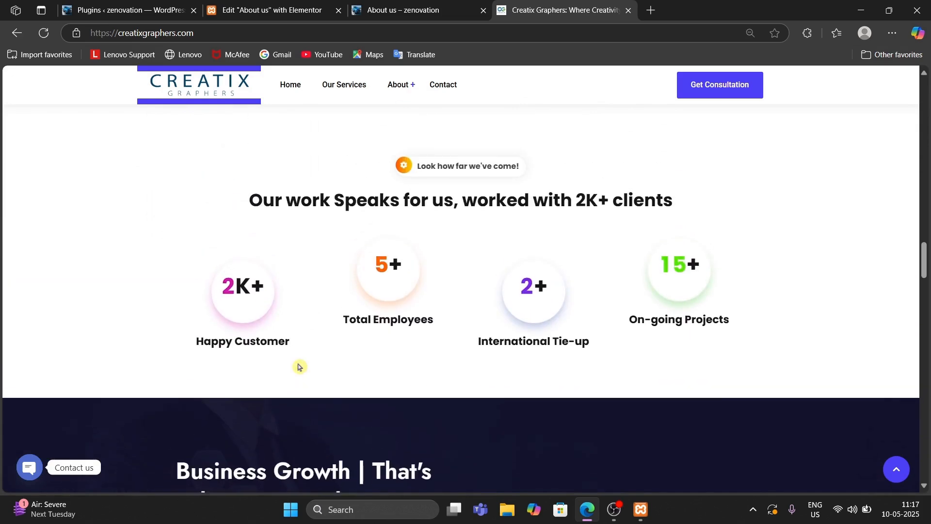
scroll(377, 297, down, 15)
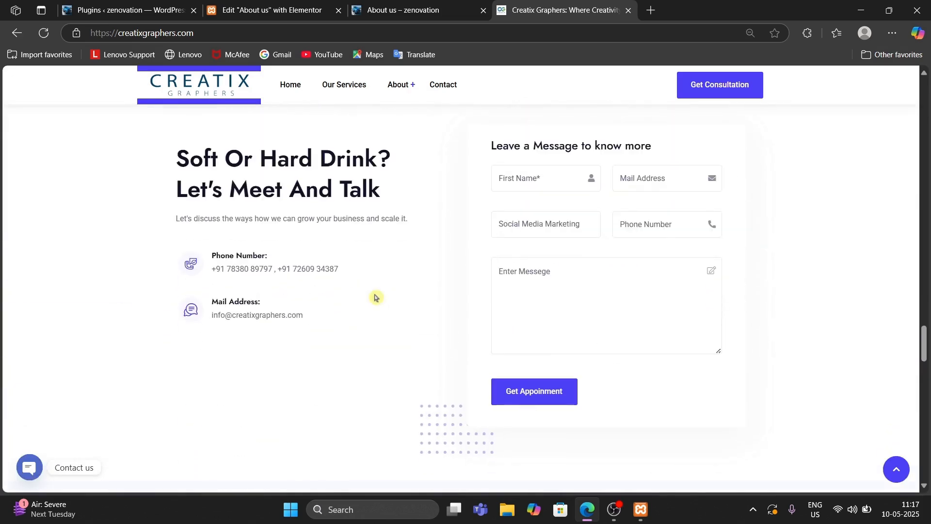
Browse the client testimonial slider and examine the blog articles and footer of the Creatix Graphers home page.
scroll(552, 279, down, 10)
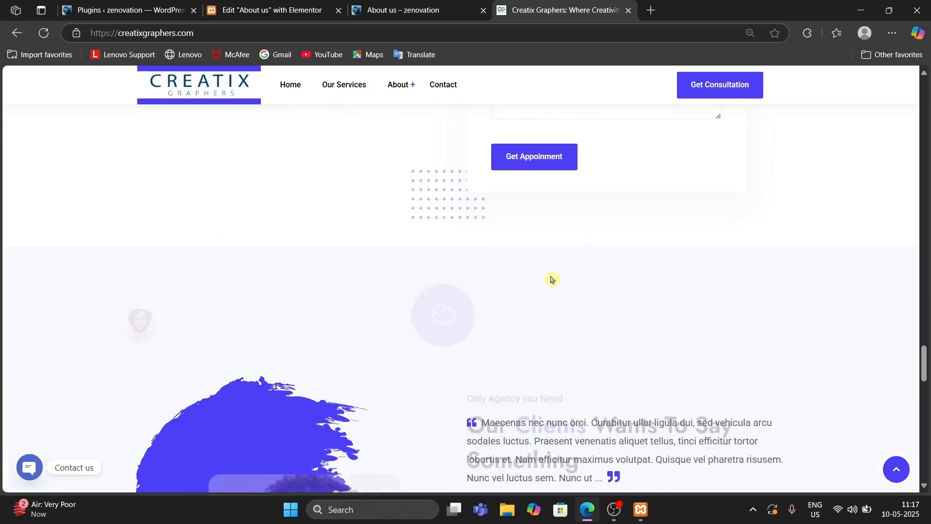
scroll(548, 280, up, 2)
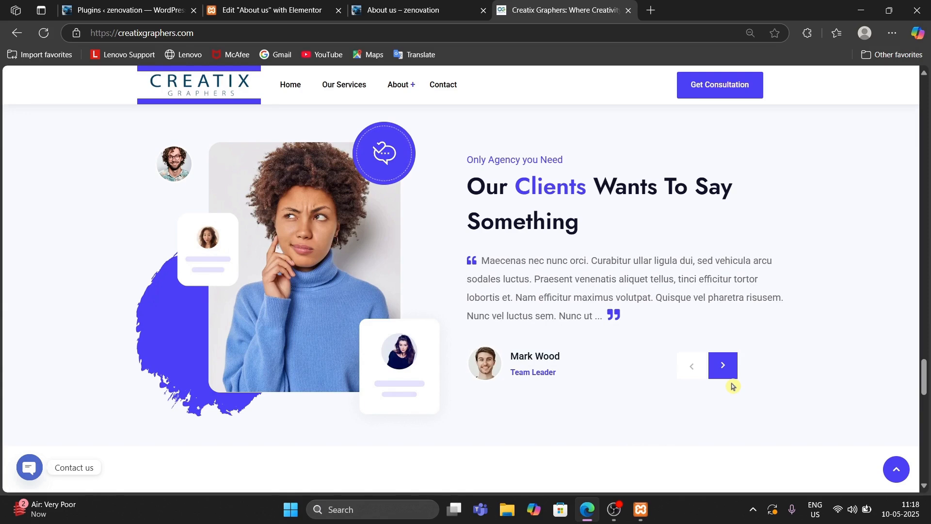
click(710, 372)
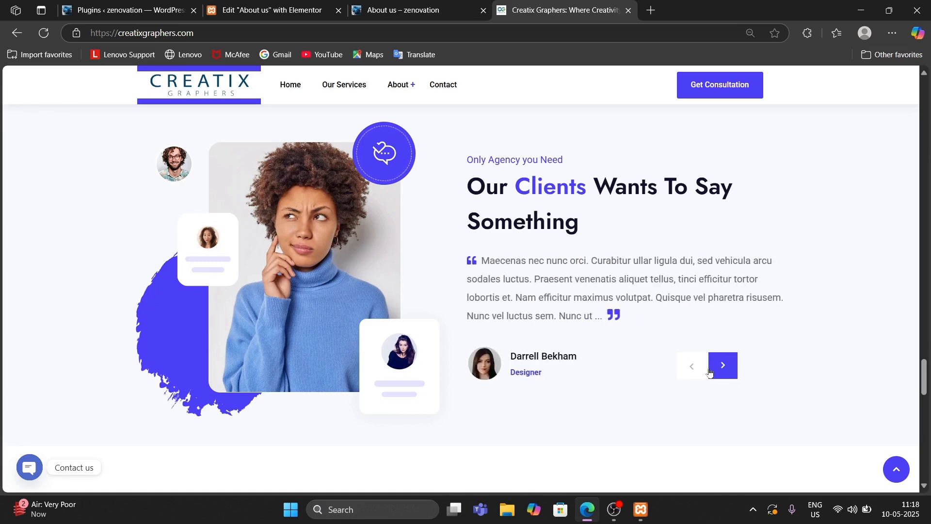
click(710, 373)
scroll(710, 373, down, 1)
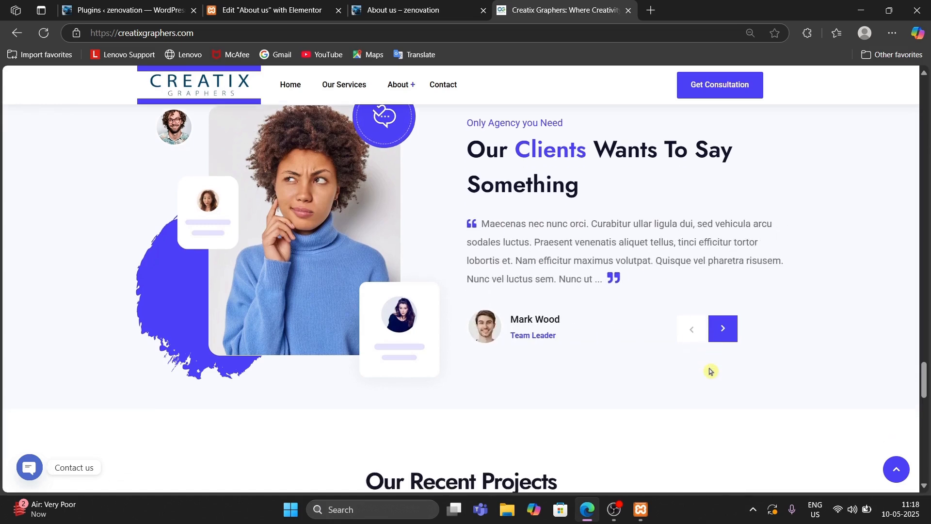
scroll(709, 372, down, 9)
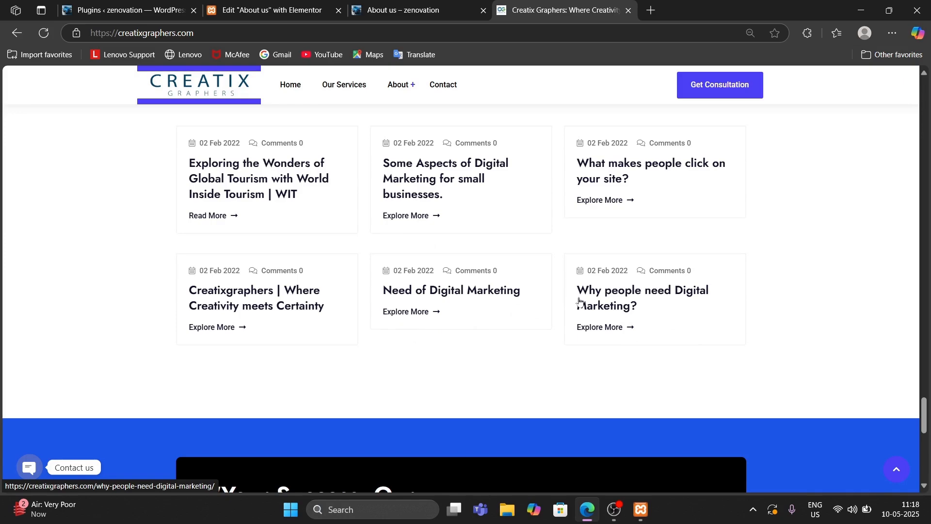
scroll(297, 175, down, 6)
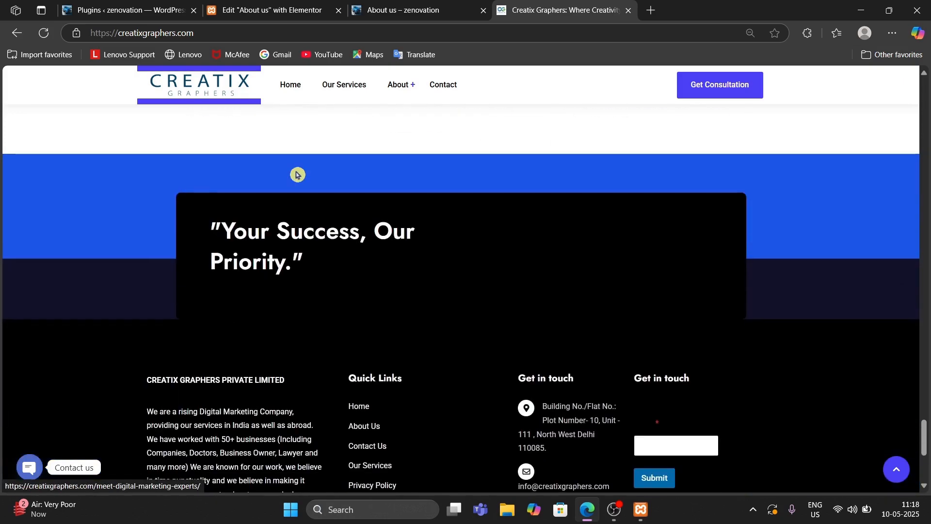
Return to the start of the Creatix Graphers home page and re-examine the hero section's heading, text, video link and image.
scroll(297, 174, up, 12)
scroll(297, 175, up, 10)
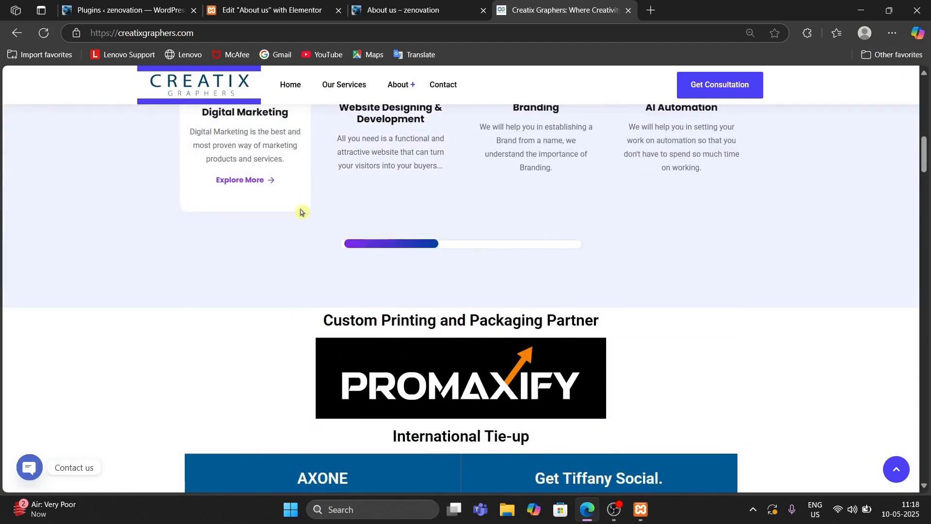
scroll(299, 329, up, 10)
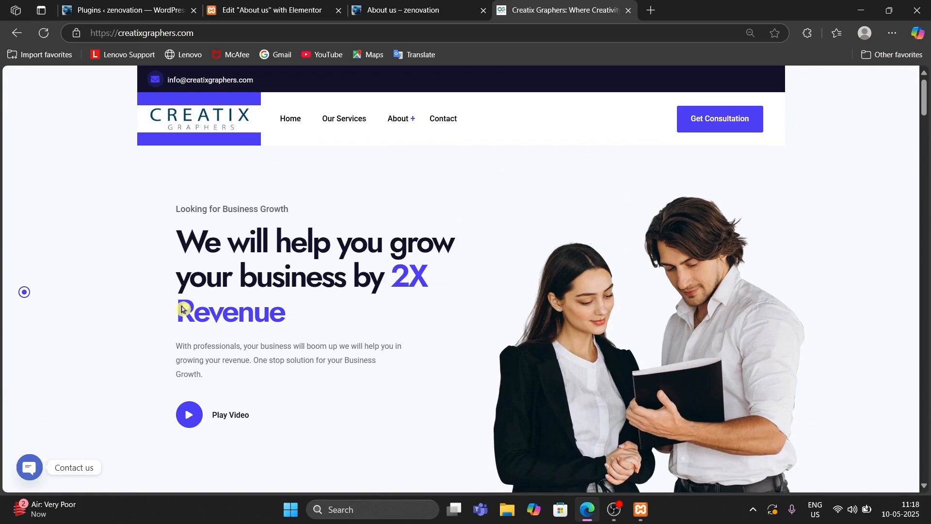
scroll(703, 260, down, 1)
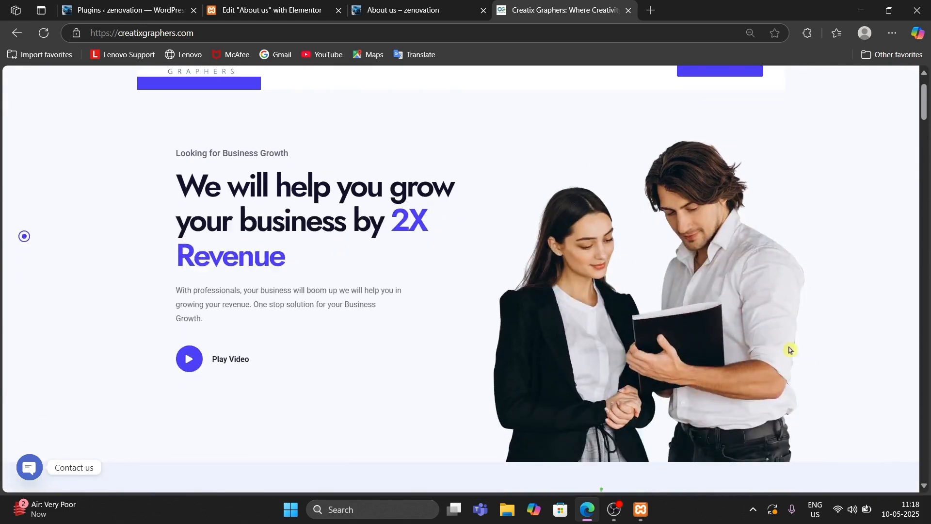
scroll(625, 258, up, 1)
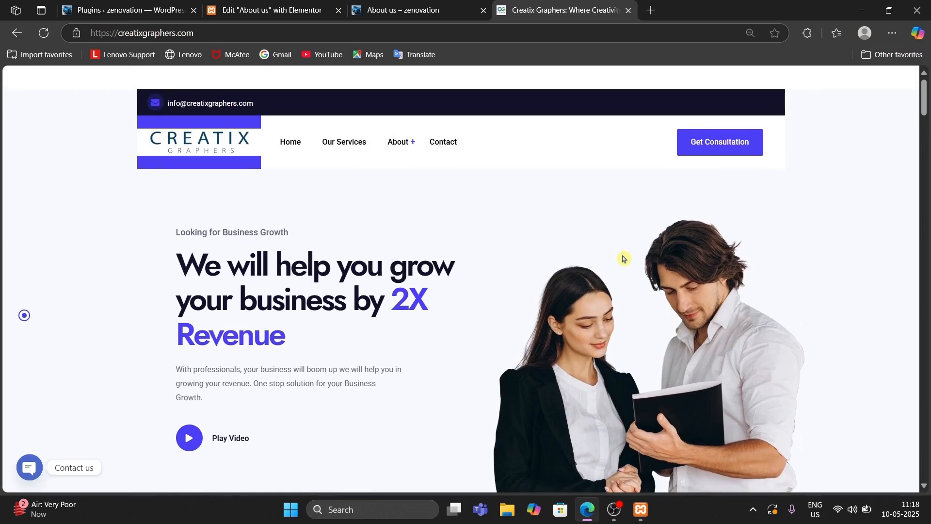
scroll(623, 259, down, 2)
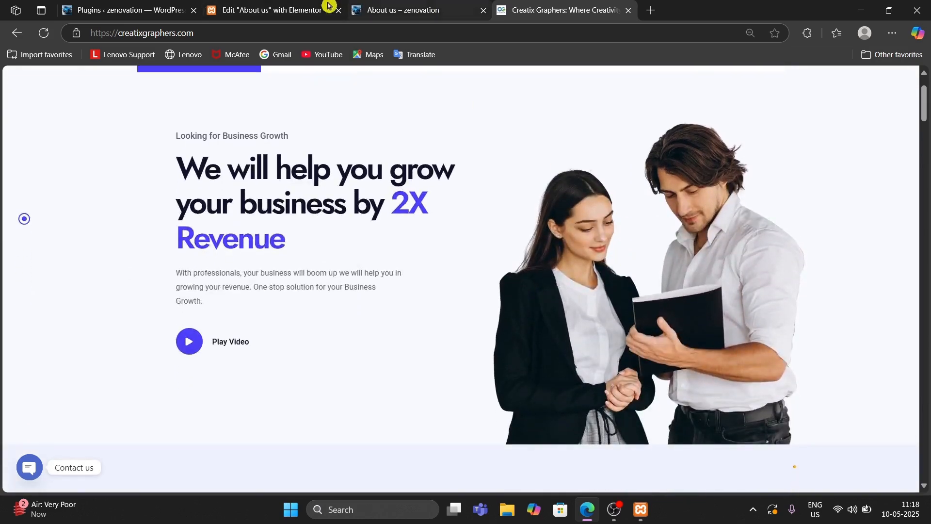
Place the Creatix Graphers browser tab directly after the Elementor editor's tab and return to the empty About us page in Elementor.
click(291, 7)
click(132, 2)
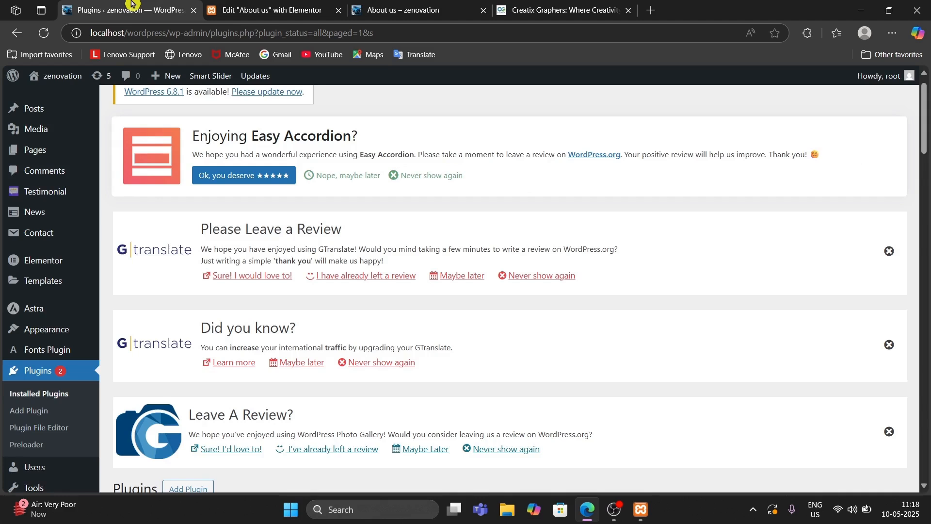
click(293, 5)
click(374, 2)
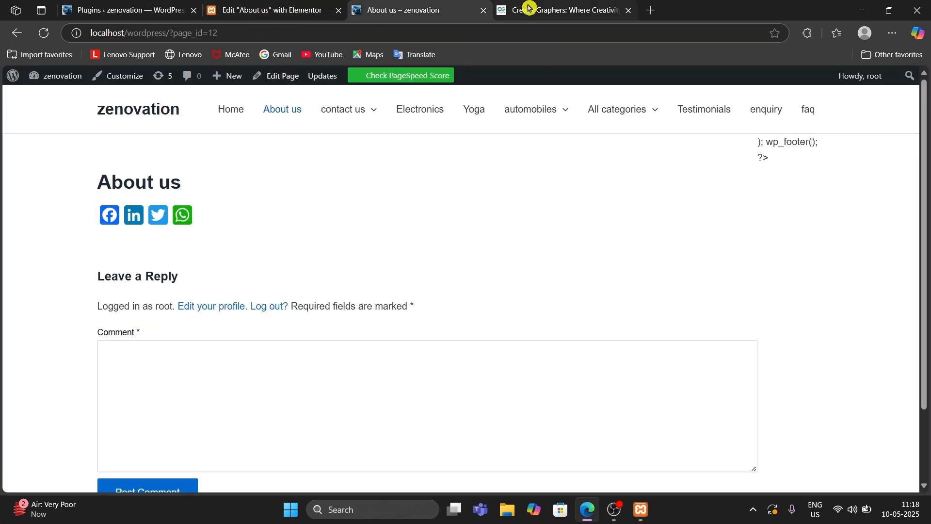
drag(529, 7, 391, 6)
click(277, 6)
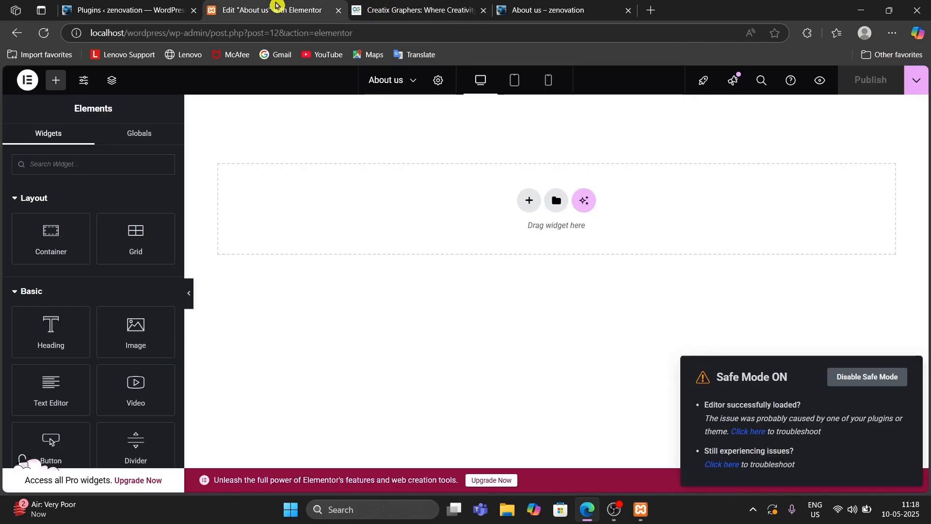
click(427, 9)
click(295, 5)
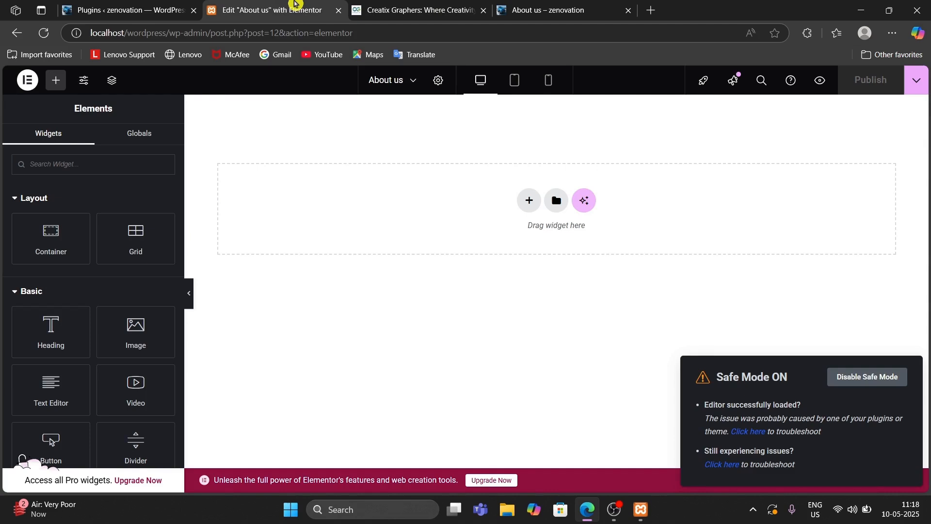
Compare the reference hero section's layout and add a Flexbox container with two equal columns to the empty About us page.
click(407, 14)
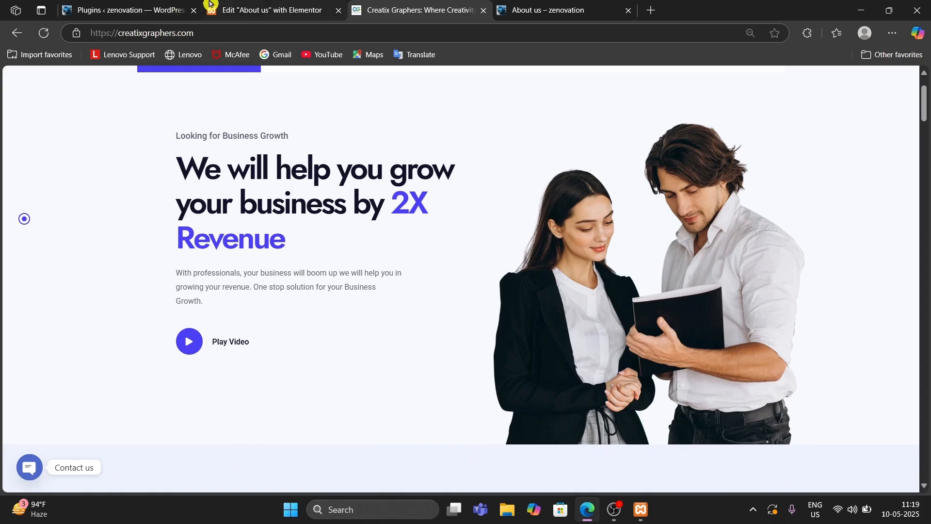
click(243, 9)
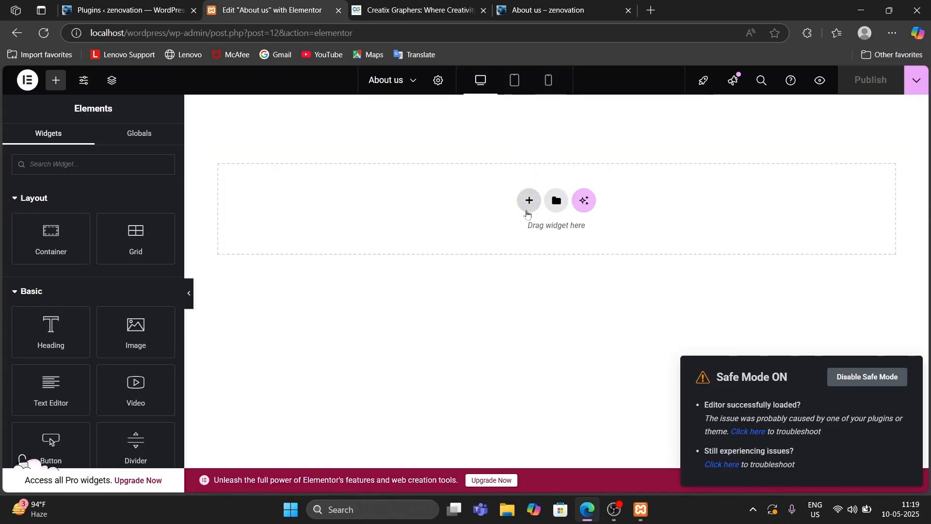
click(529, 199)
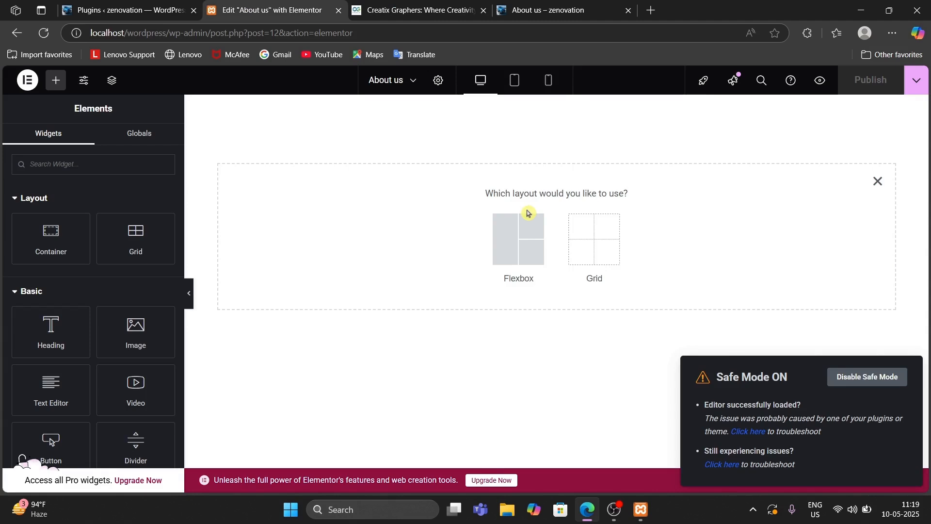
click(508, 240)
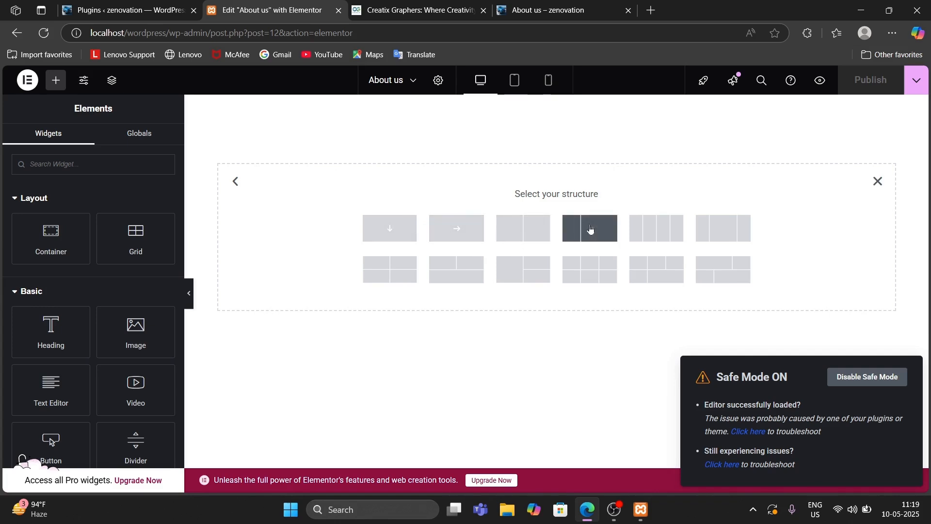
click(384, 10)
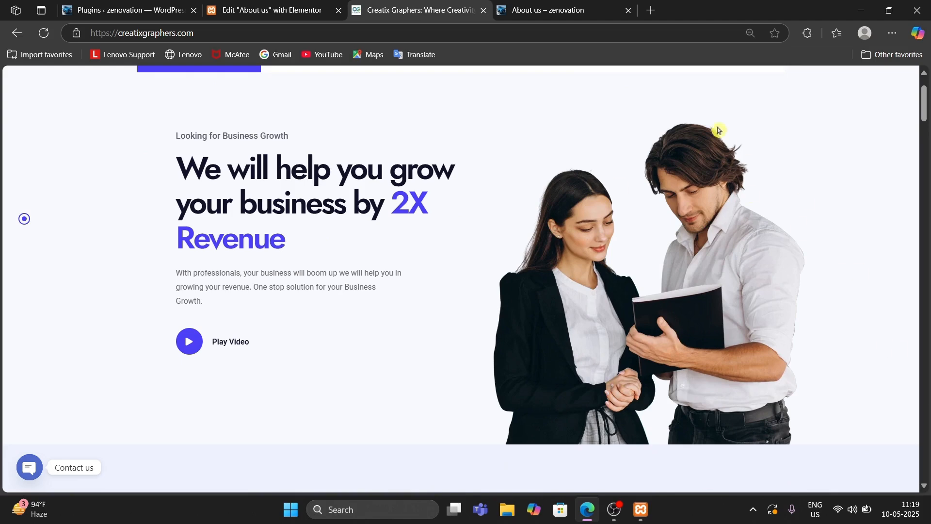
click(280, 4)
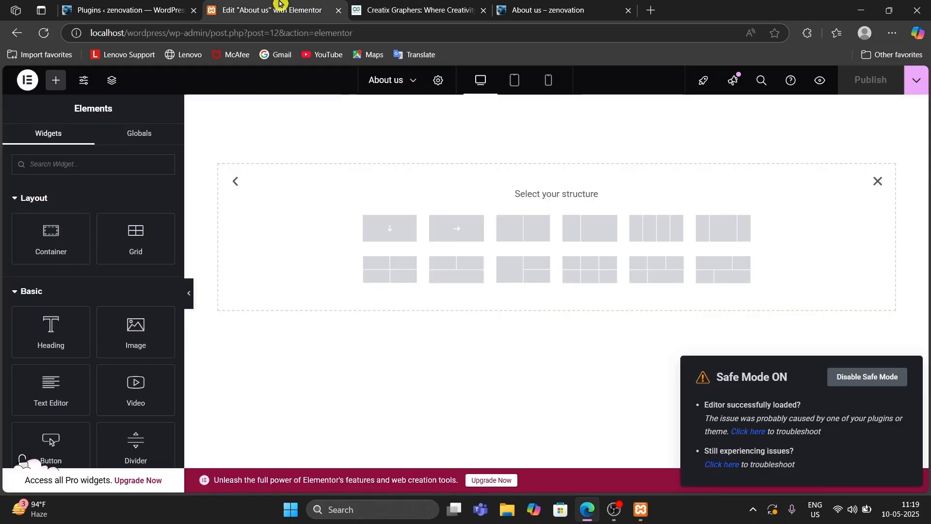
click(529, 241)
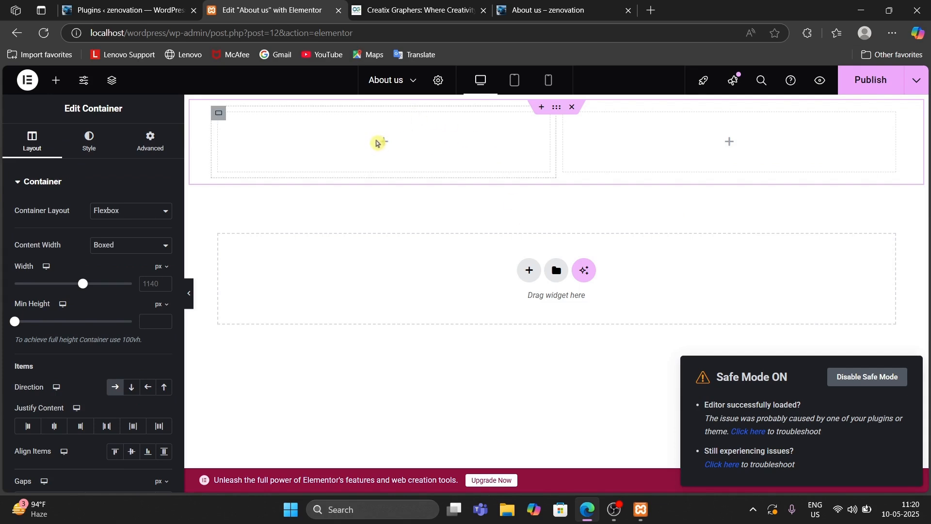
Check the hero image placement on the Creatix Graphers page and add an Image widget to the container's right column.
click(410, 10)
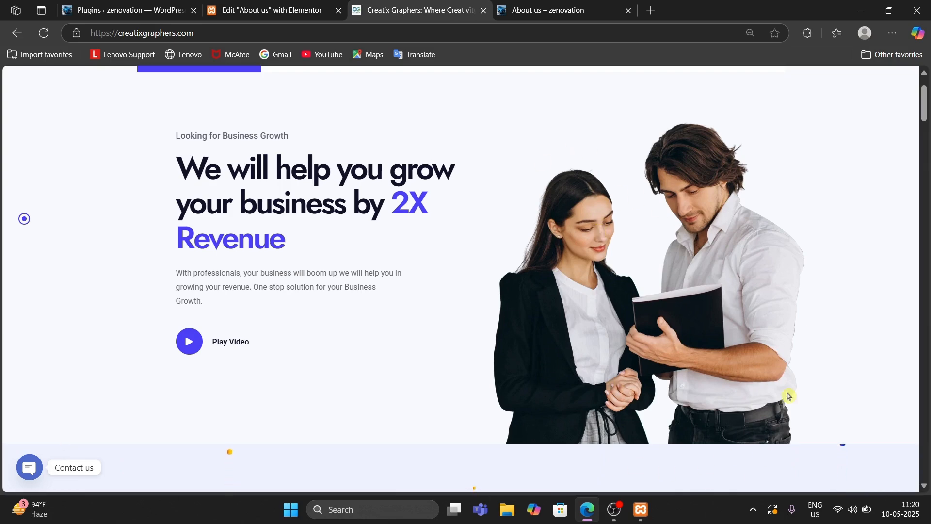
click(218, 5)
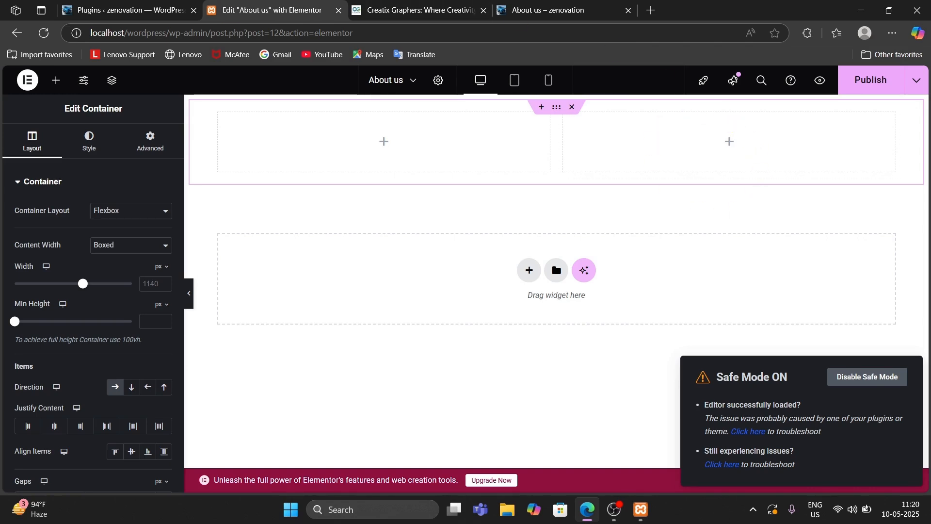
click(57, 82)
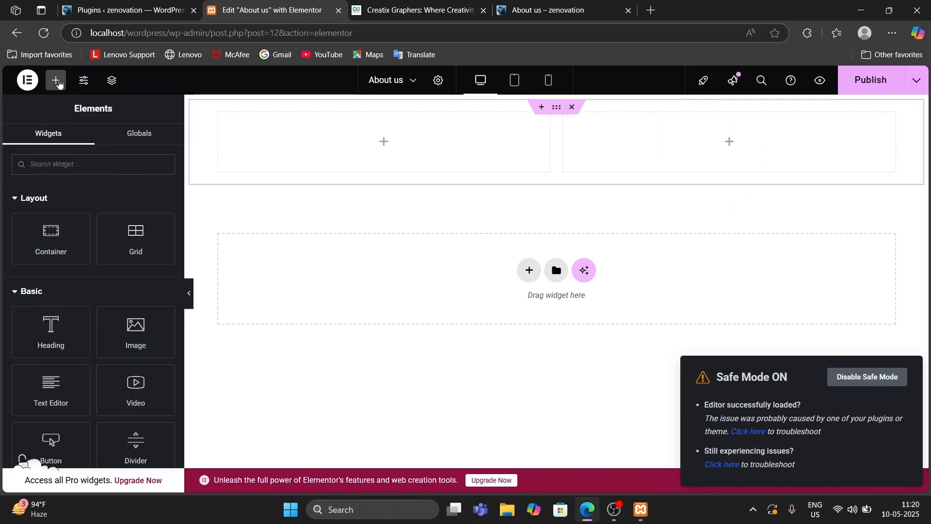
drag(141, 334, 699, 170)
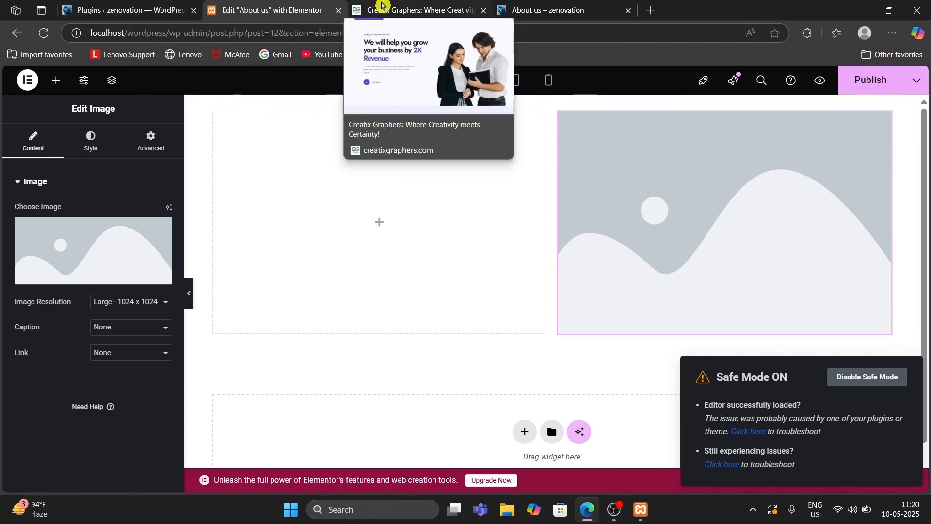
Review the reference hero's text column and add a Text Editor widget to the container's left column.
click(380, 10)
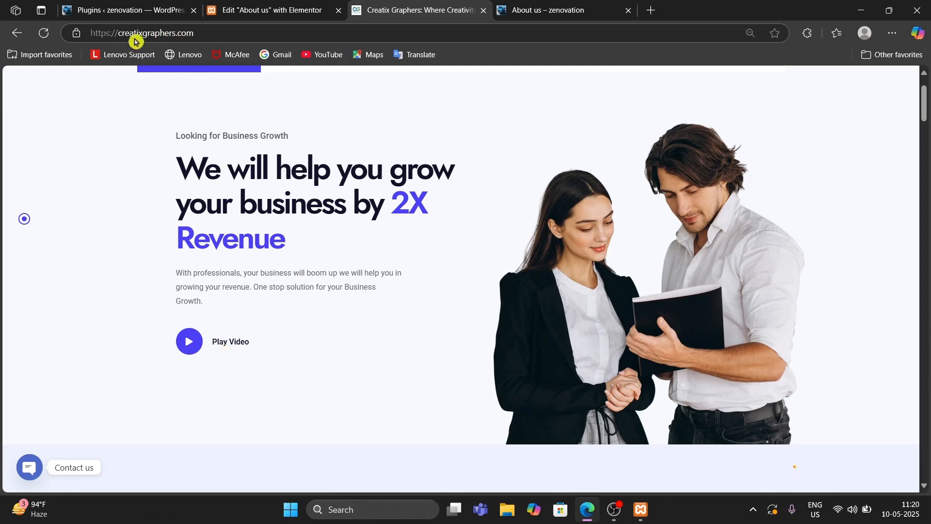
click(267, 7)
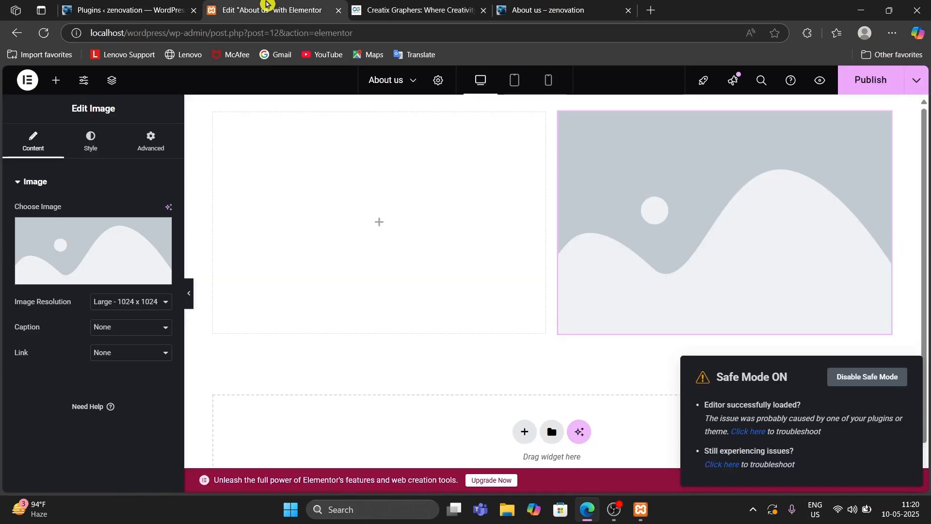
click(55, 79)
scroll(51, 303, down, 1)
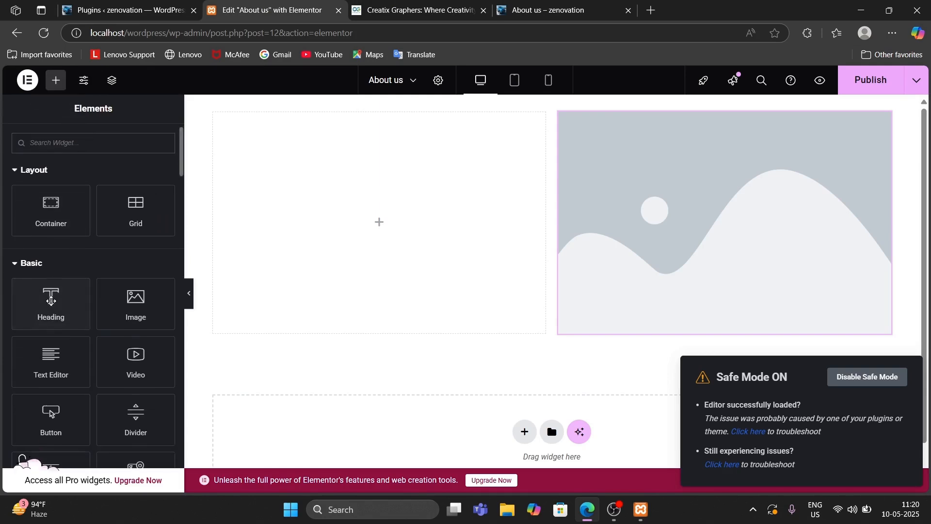
drag(48, 354, 300, 139)
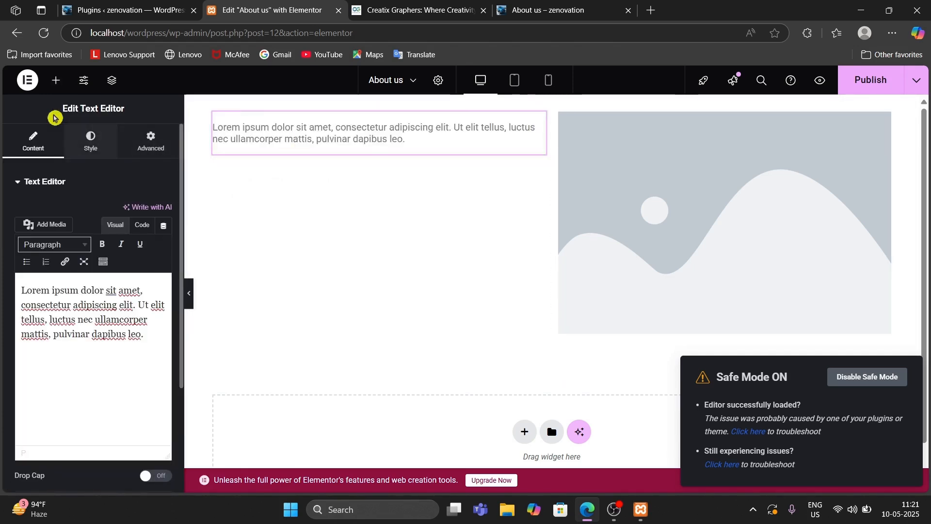
Try to add a Heading widget below the placeholder paragraph, and undo the insertion.
click(53, 87)
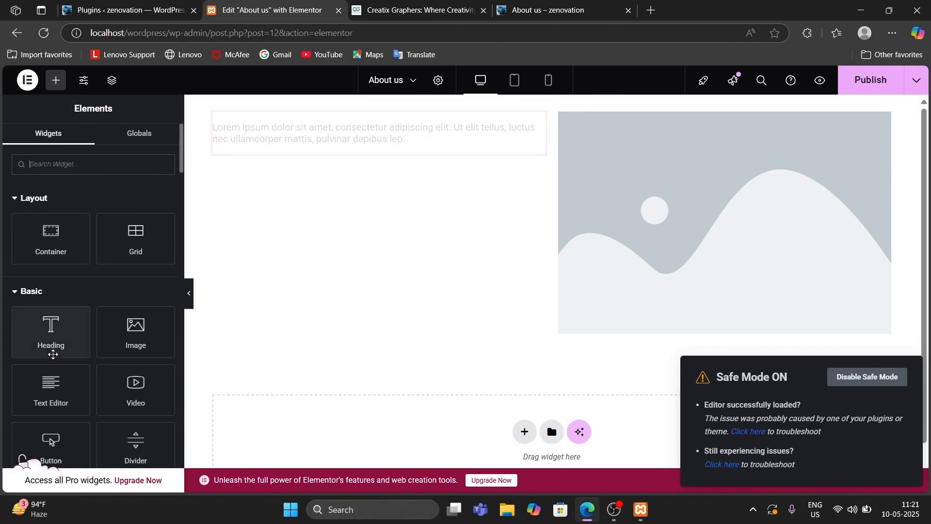
drag(51, 335, 305, 201)
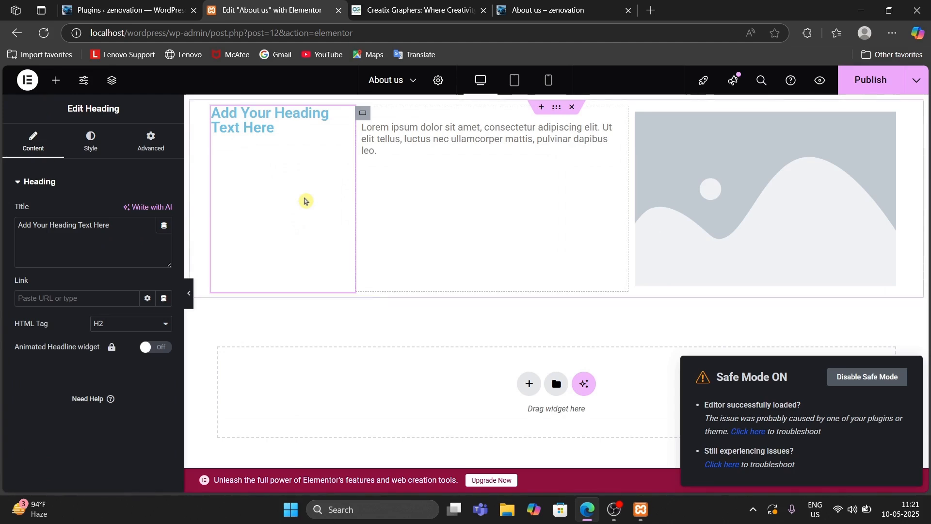
key(ctrl+z)
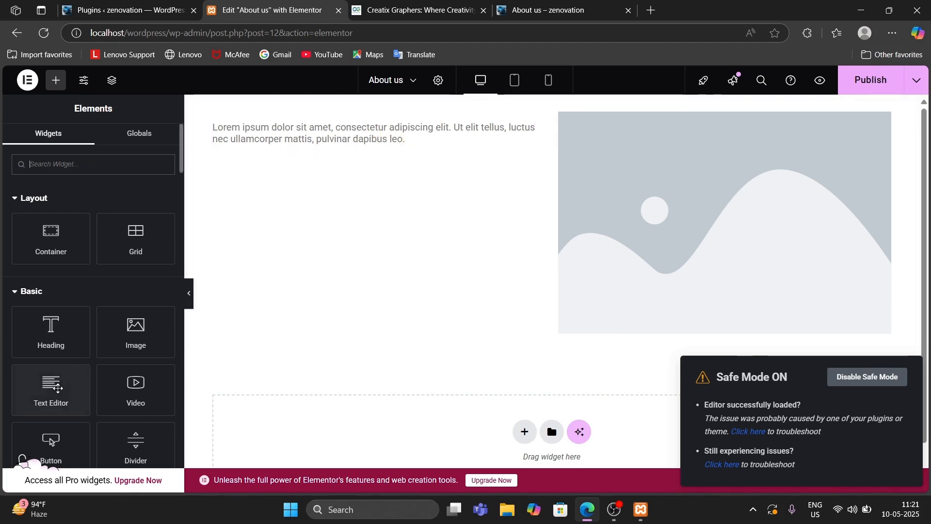
Try to add a Button widget below the placeholder paragraph, and delete the whole two-column container.
scroll(113, 388, down, 2)
drag(51, 342, 470, 343)
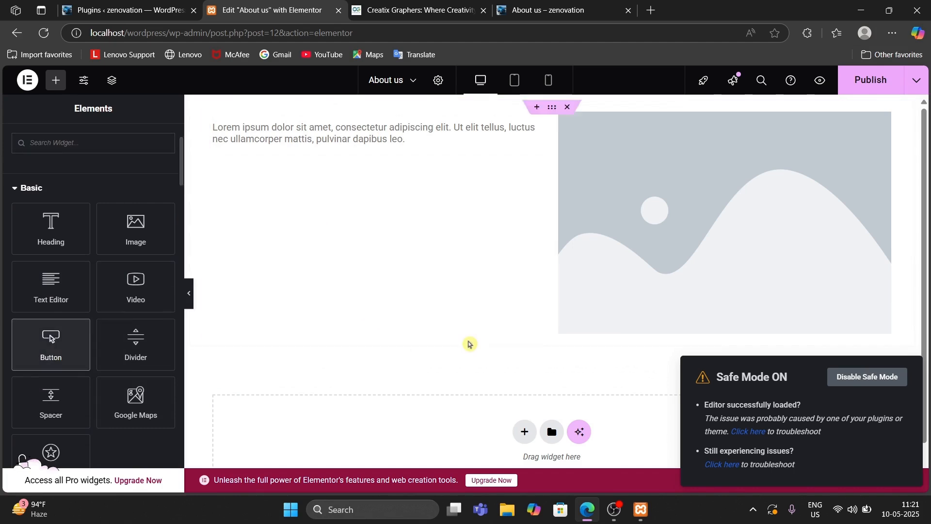
drag(49, 345, 393, 279)
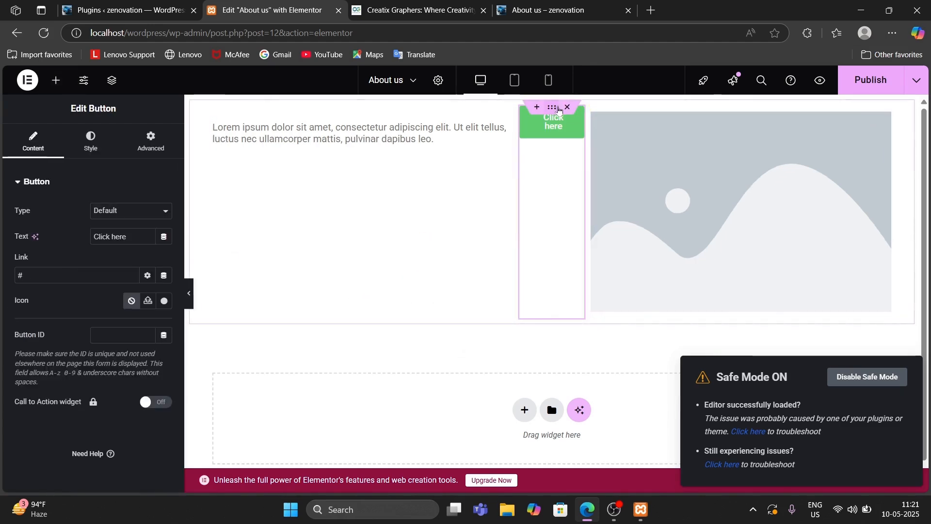
click(568, 107)
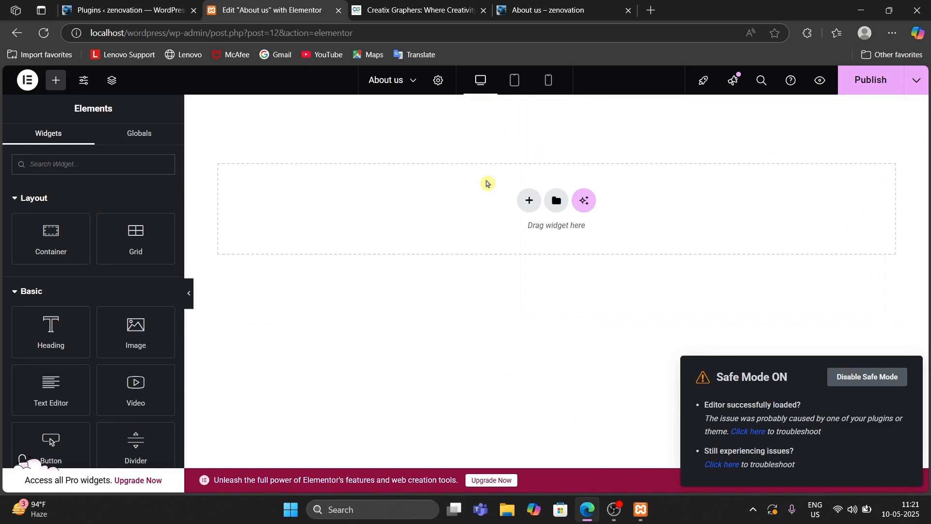
Add a new Flexbox container with two equal columns to the page.
click(529, 200)
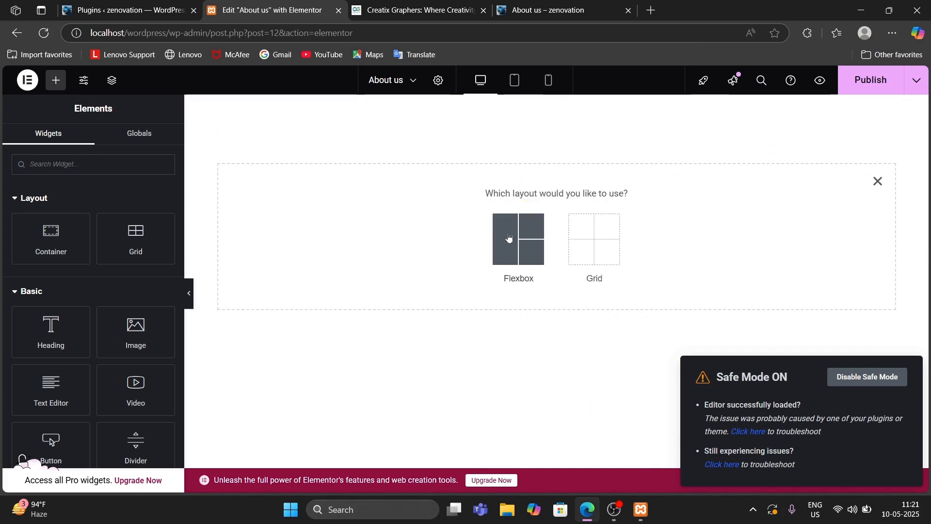
click(509, 236)
click(519, 227)
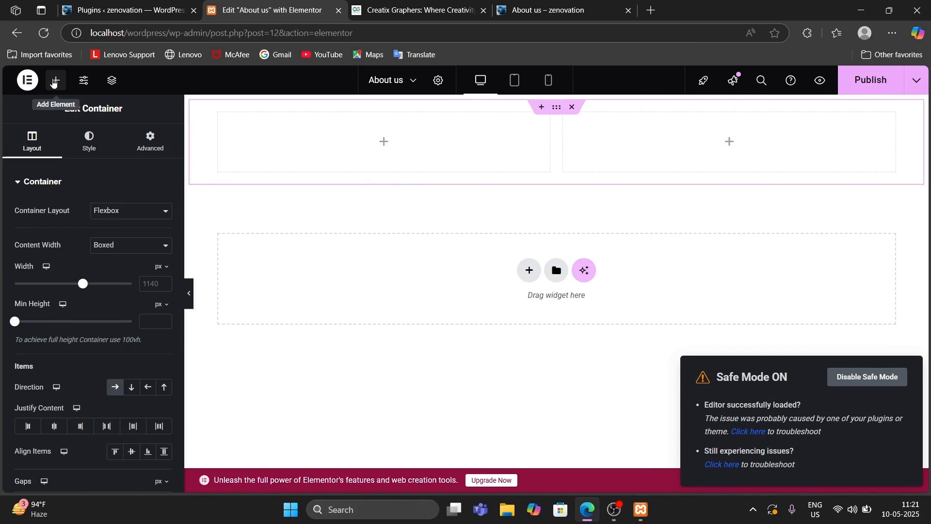
Place an Image widget in the new container's right column and a Text Editor widget in its left column.
click(53, 82)
drag(135, 330, 733, 177)
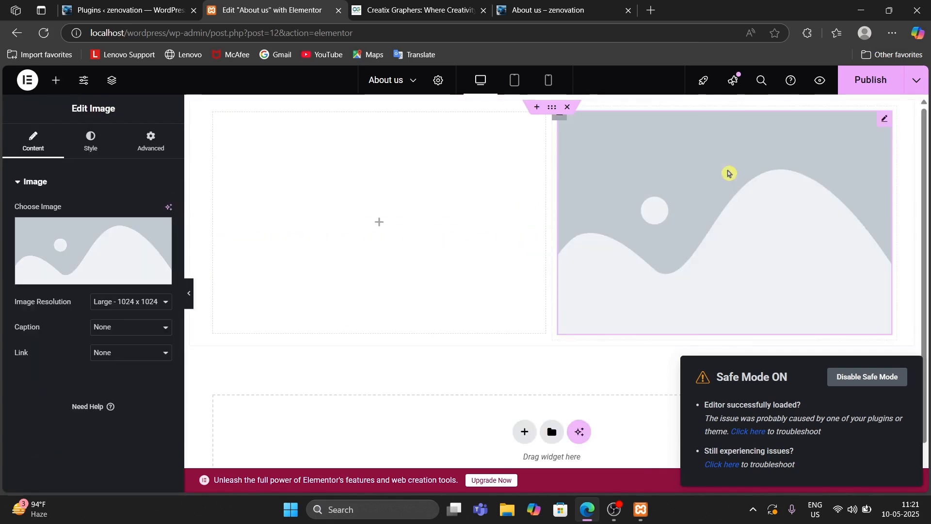
click(54, 83)
drag(51, 388, 369, 150)
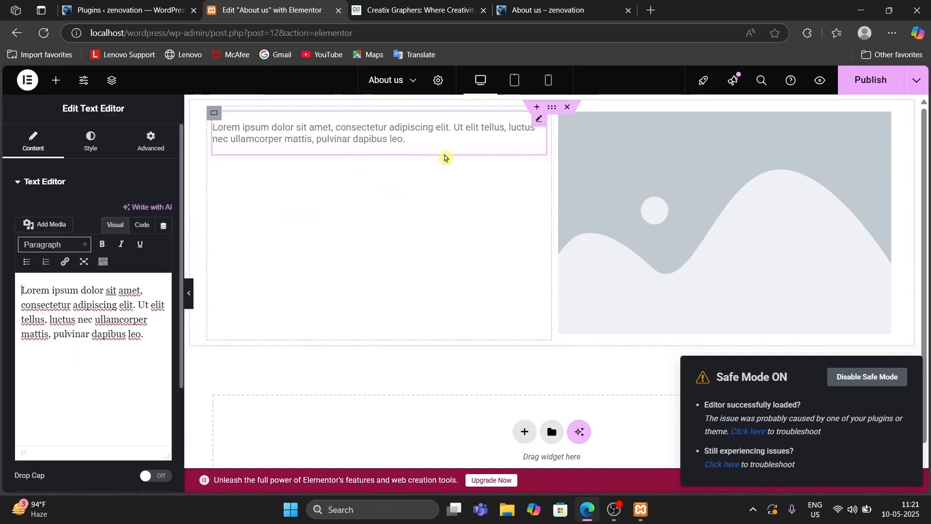
Check the reference hero's tagline and replace the Text Editor's placeholder paragraph with "Looking For Buisness growth".
click(412, 7)
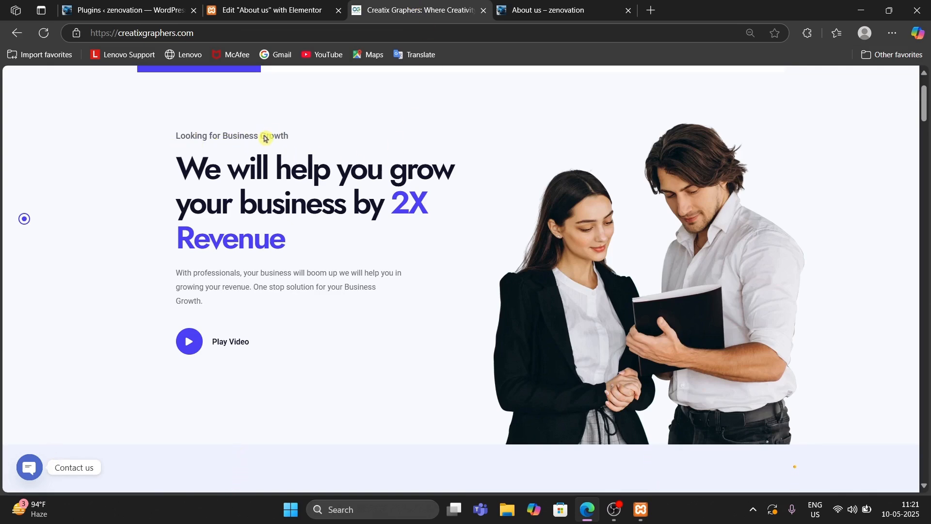
click(305, 7)
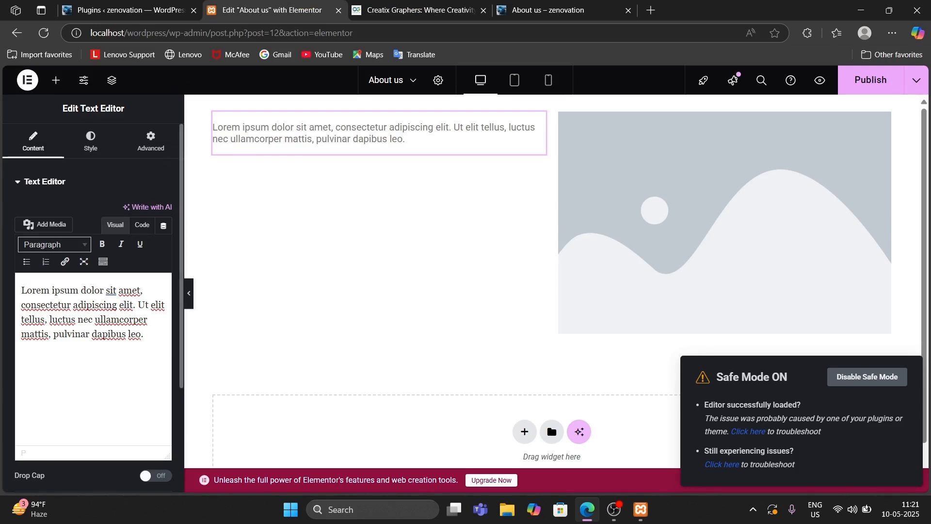
key(ctrl+a)
key(BackSpace)
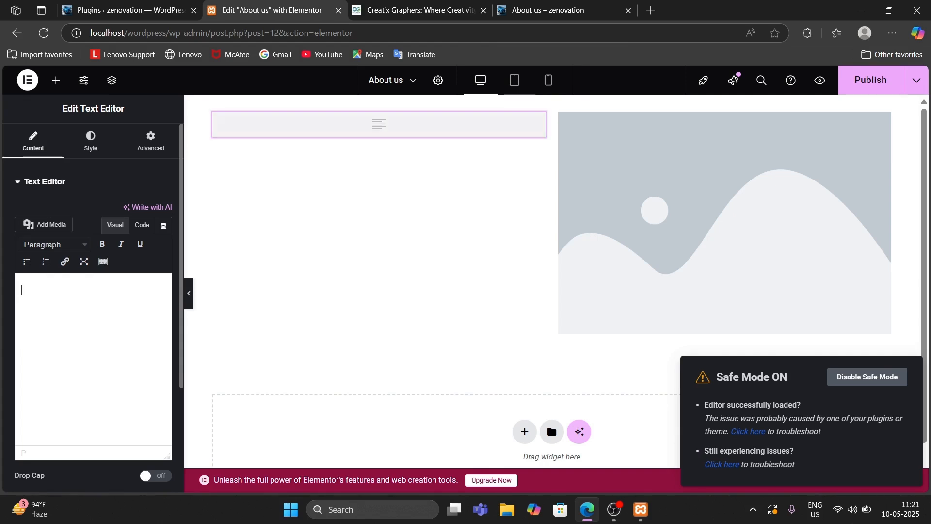
text(Loo)
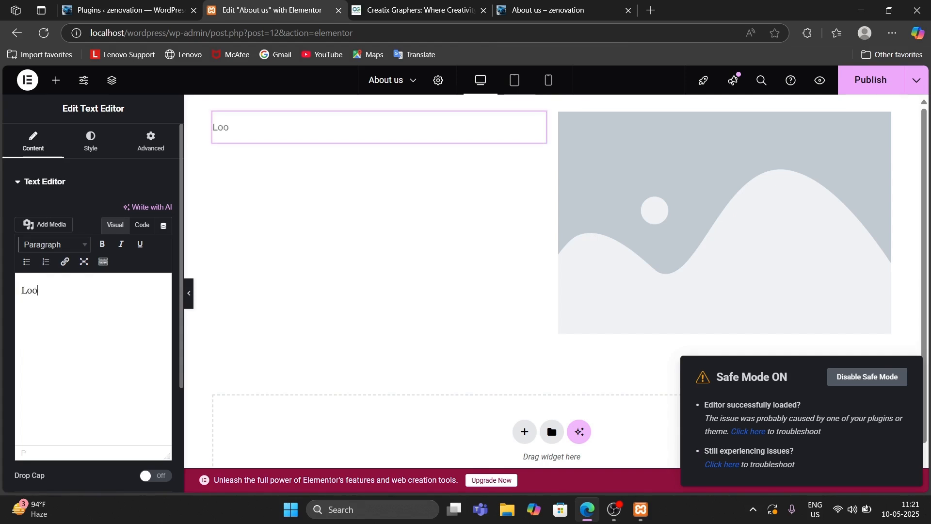
text(king For Bu)
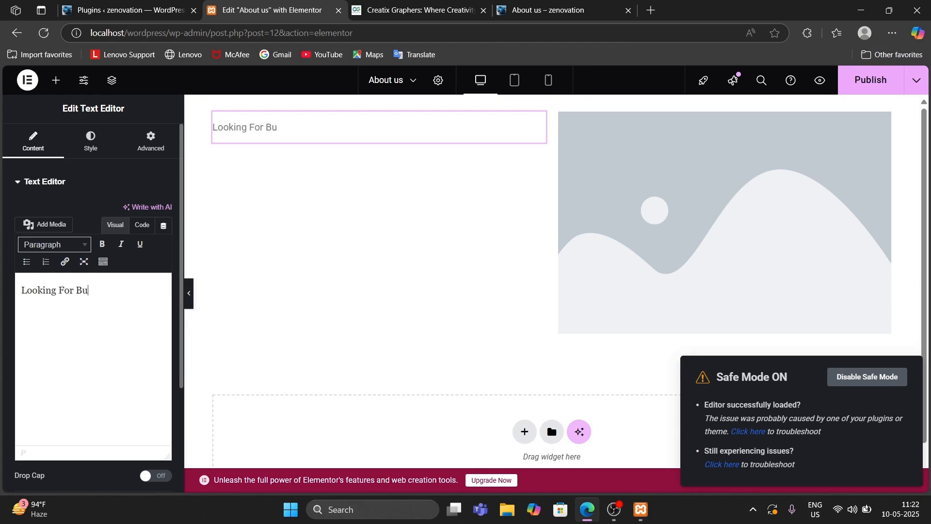
text(isnss)
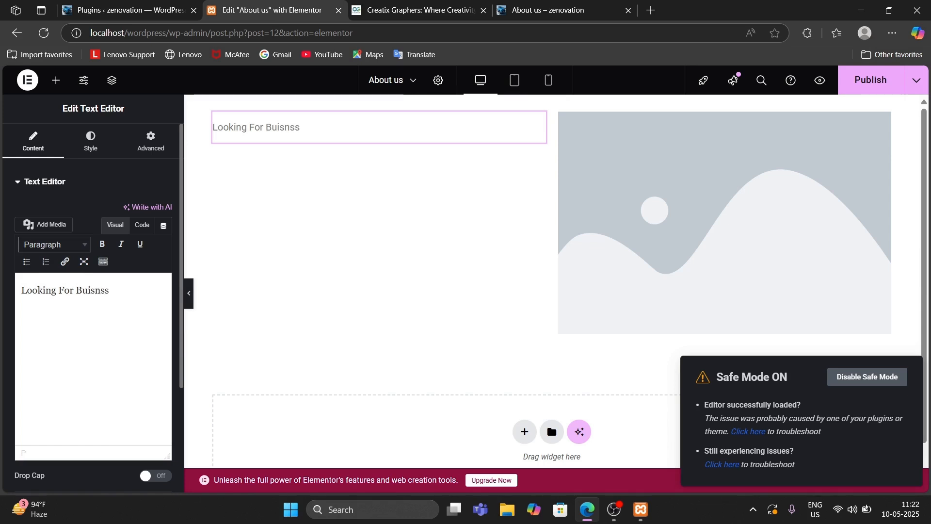
key(BackSpace)
key(BackSpace)
text(ess gro)
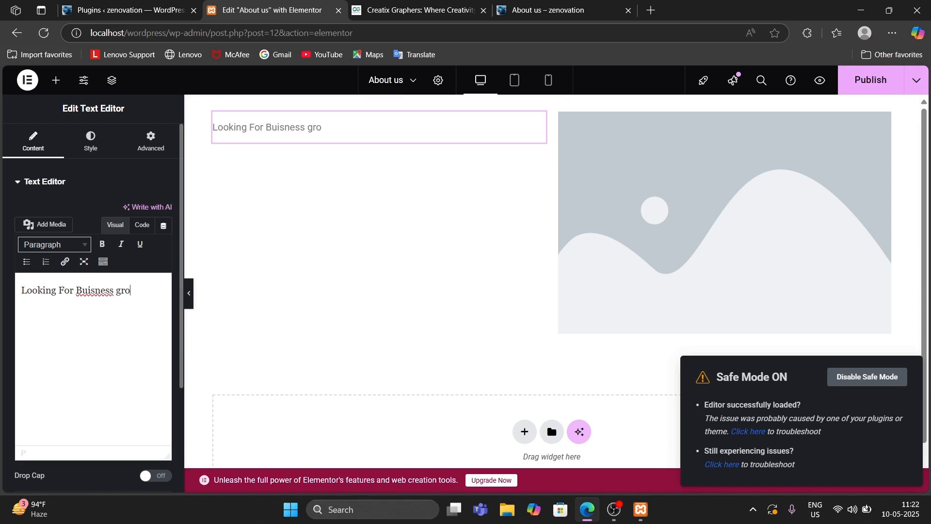
text(wth)
Recheck the tagline on the Creatix Graphers page and insert three line breaks after the "Looking For Buisness growth" text.
click(410, 6)
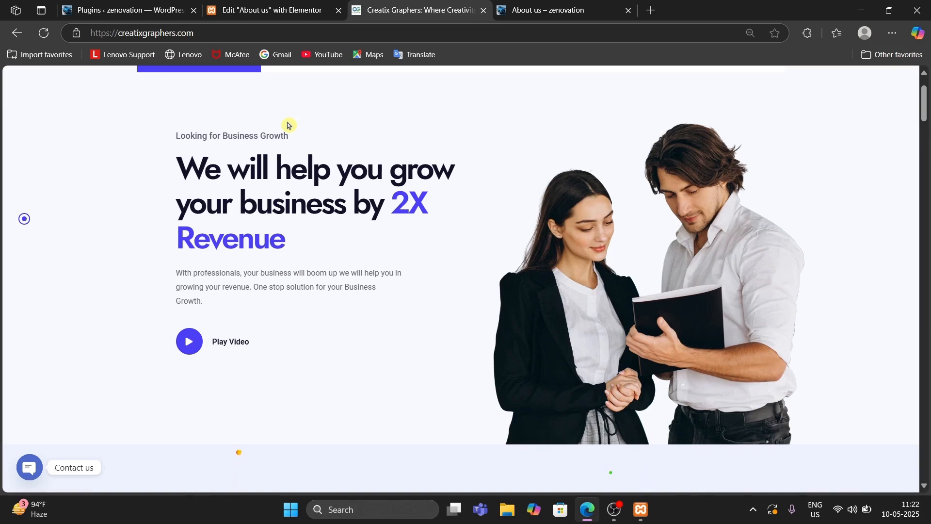
click(135, 9)
click(261, 9)
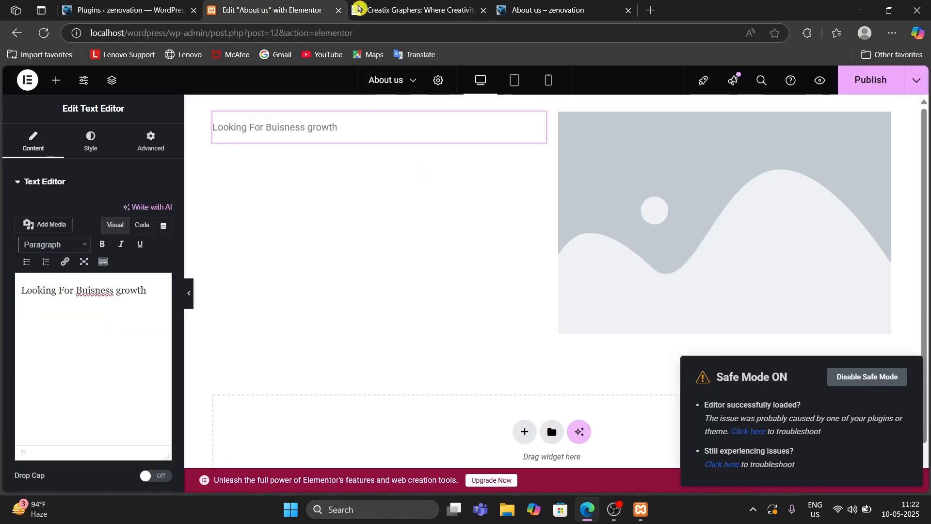
click(347, 126)
key(Return)
key(Return)
key(Return)
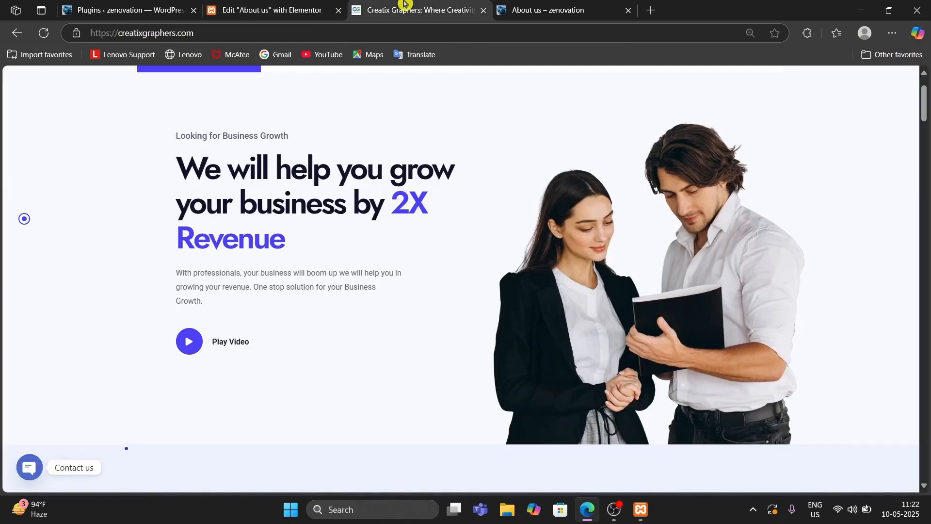
Check the Creatix Graphers headline and add the line "We Will Help You Grow" below the tagline in the Text Editor.
click(407, 9)
click(272, 7)
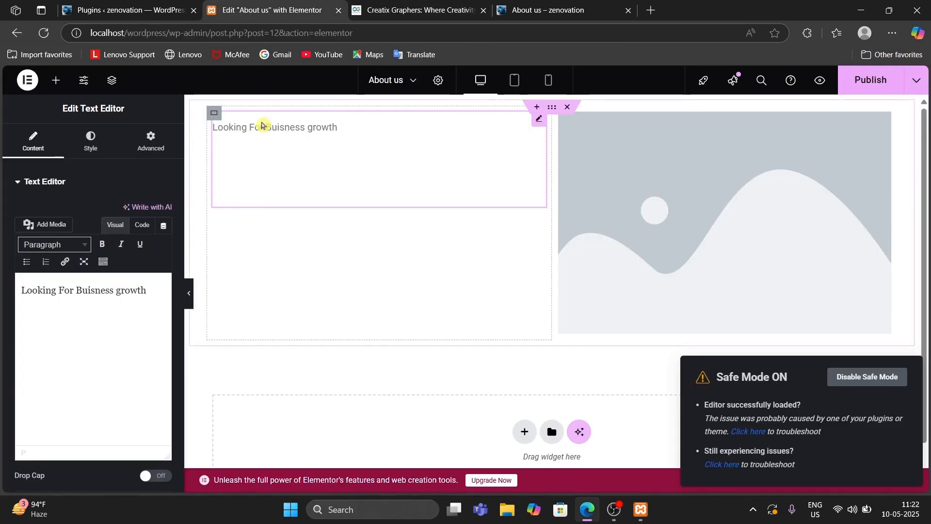
click(368, 137)
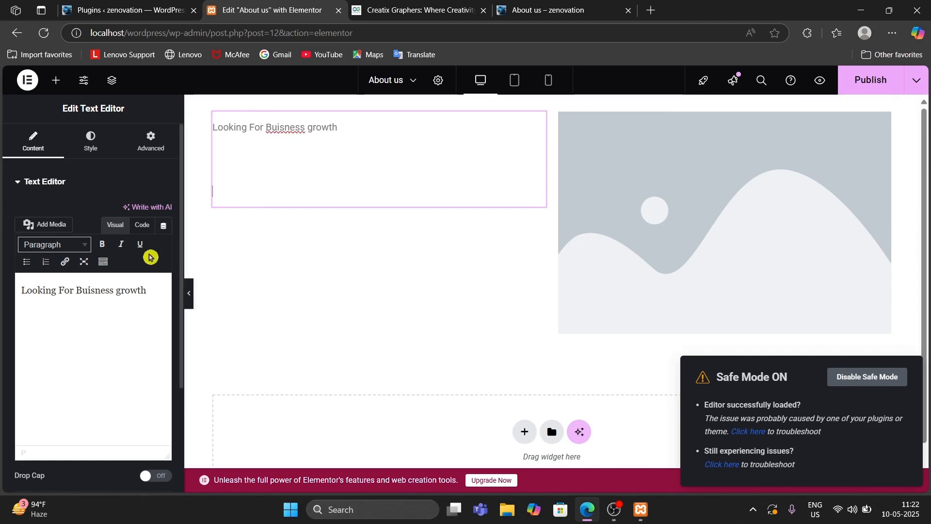
click(148, 290)
key(Return)
key(Return)
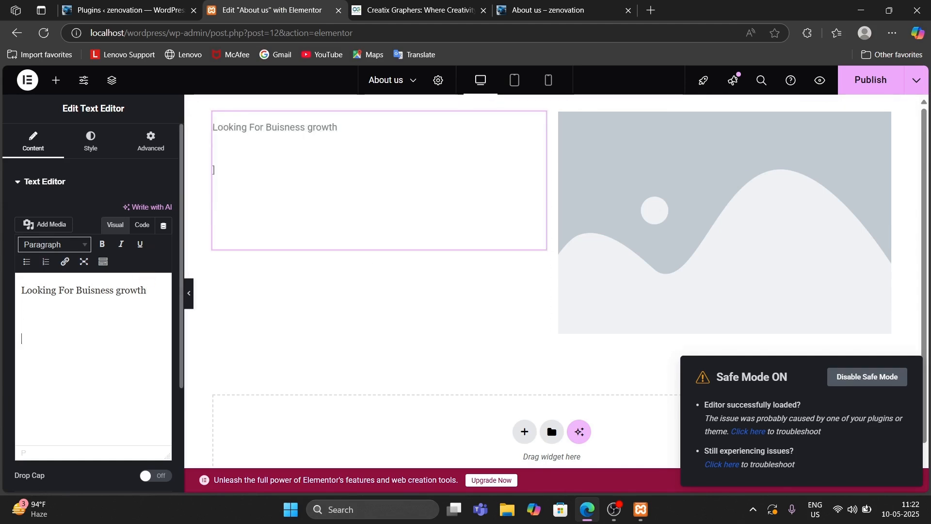
text(We)
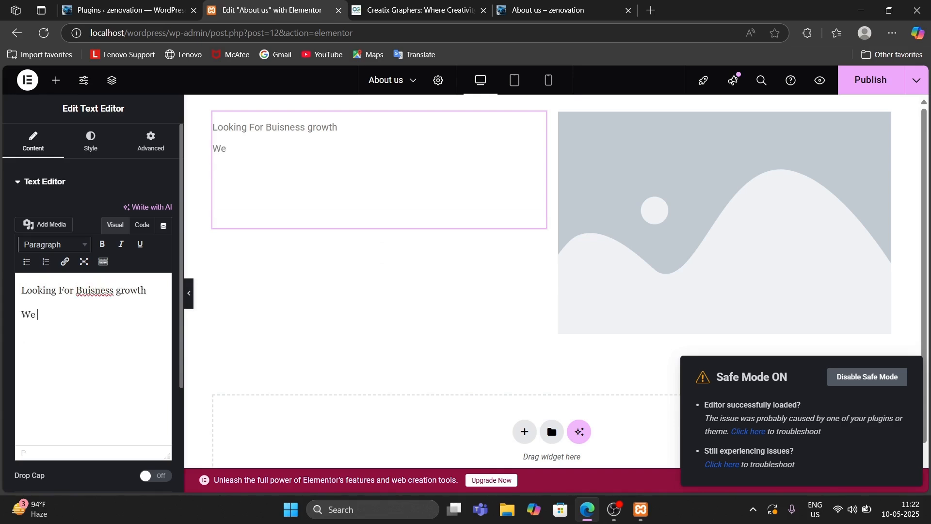
text(  Will Hel)
key(BackSpace)
key(BackSpace)
key(BackSpace)
key(BackSpace)
key(BackSpace)
key(BackSpace)
key(BackSpace)
key(BackSpace)
key(BackSpace)
key(BackSpace)
key(BackSpace)
key(BackSpace)
key(BackSpace)
text(W)
key(BackSpace)
text(e Will Help )
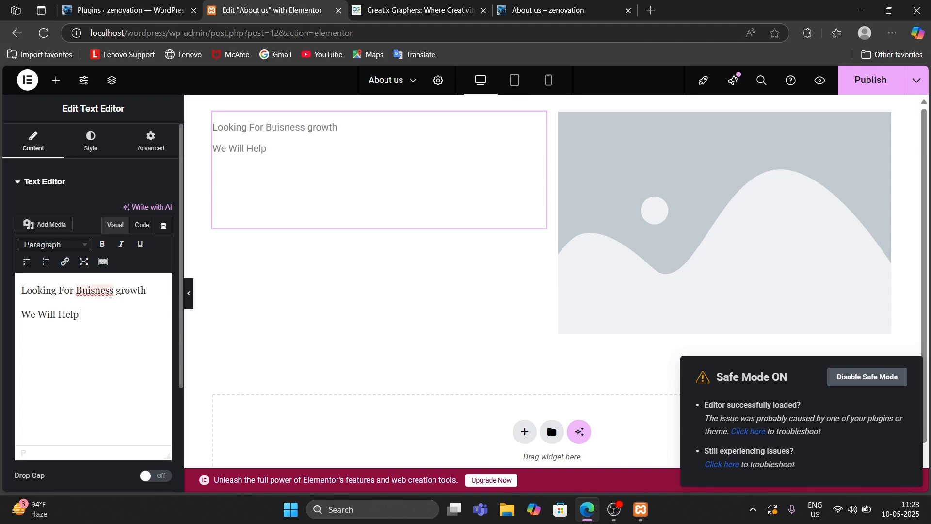
text(You Grow)
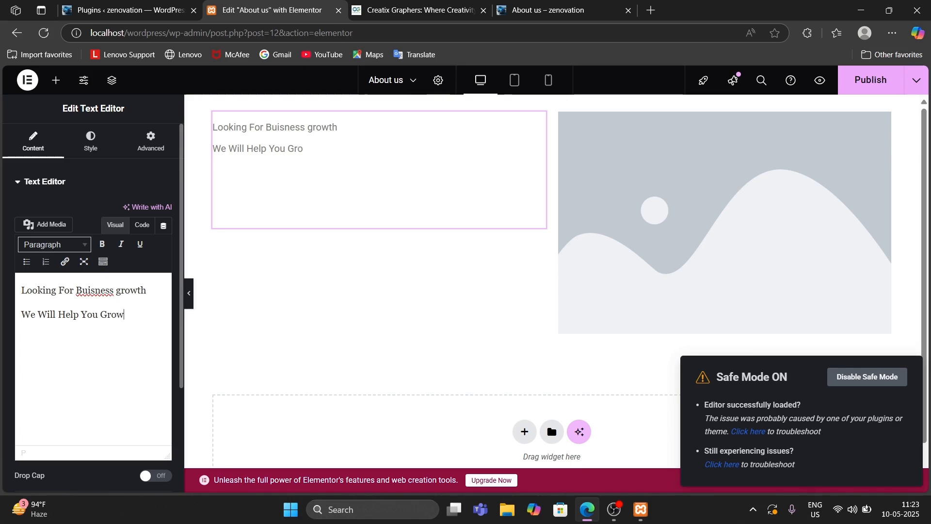
Recheck the reference headline and add the lines "Your Buisness By 2x" and "Revenue" below "We Will Help You Grow".
click(402, 9)
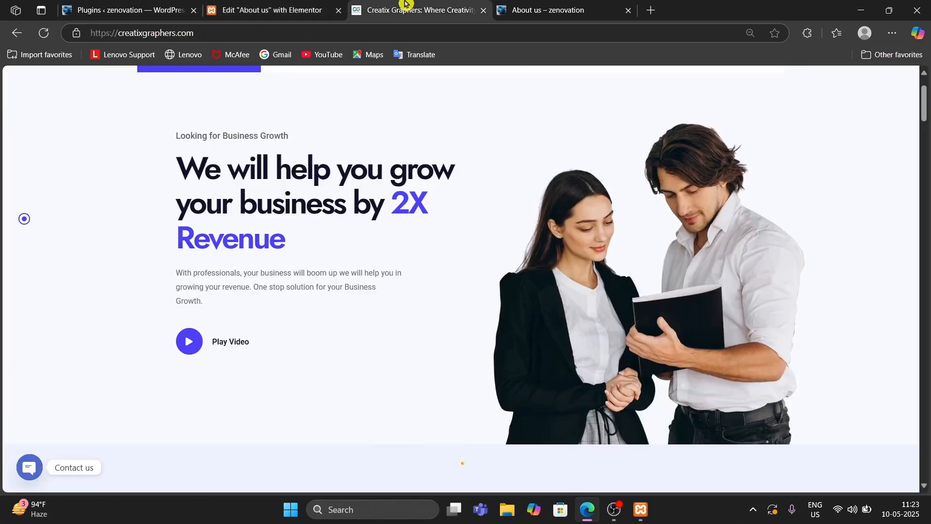
click(287, 11)
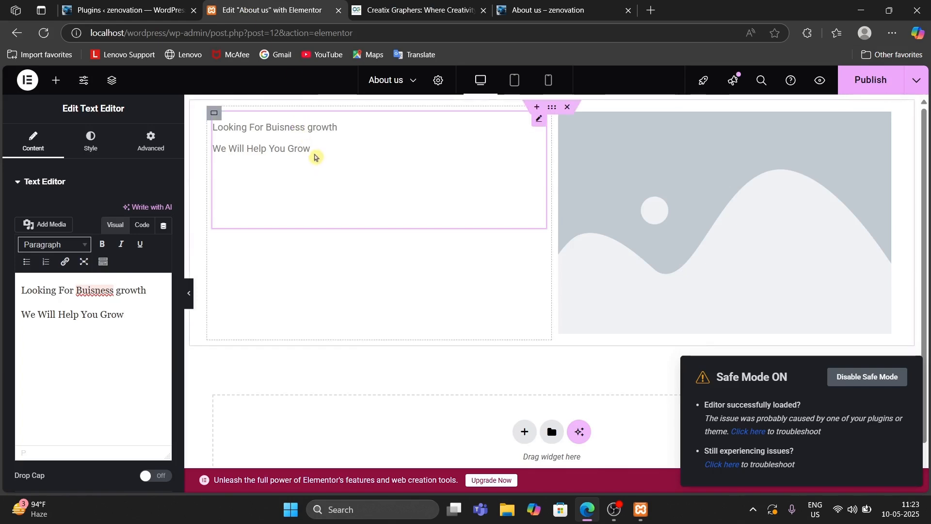
key(Return)
text(You)
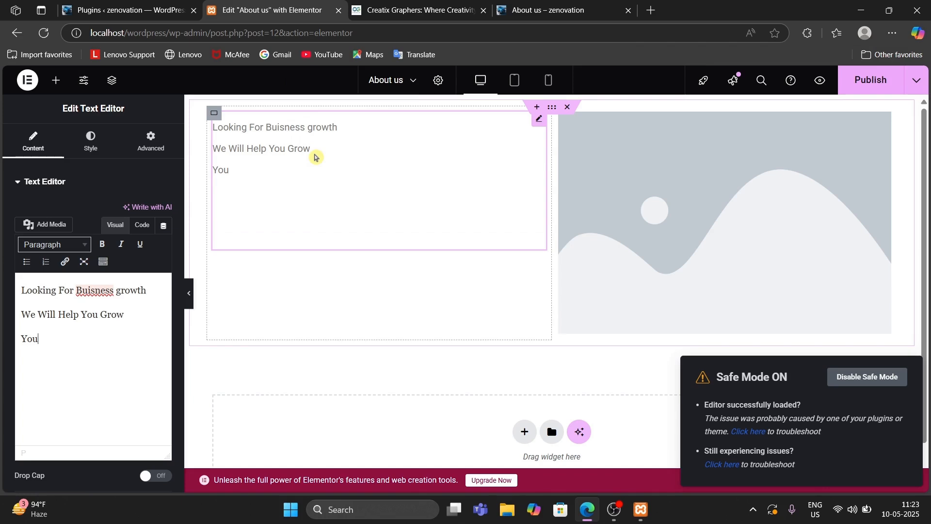
text(r Buis)
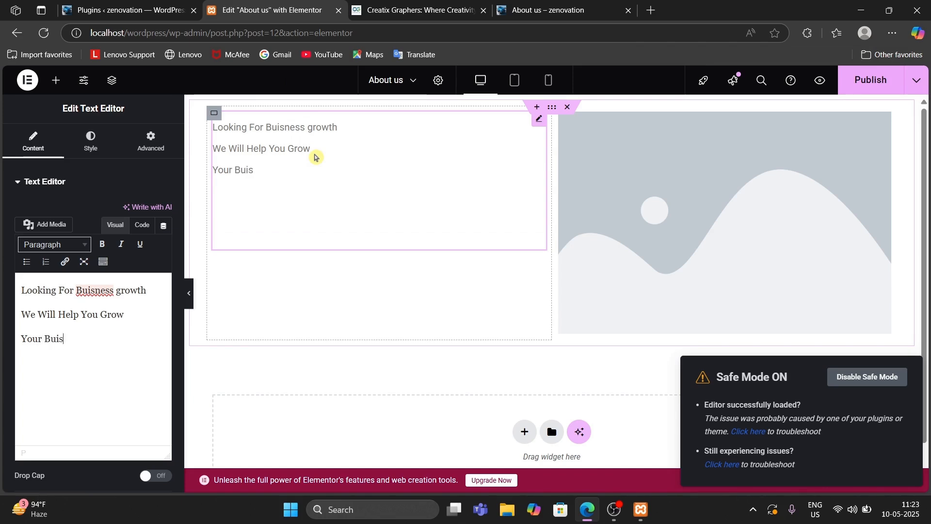
text(ness By)
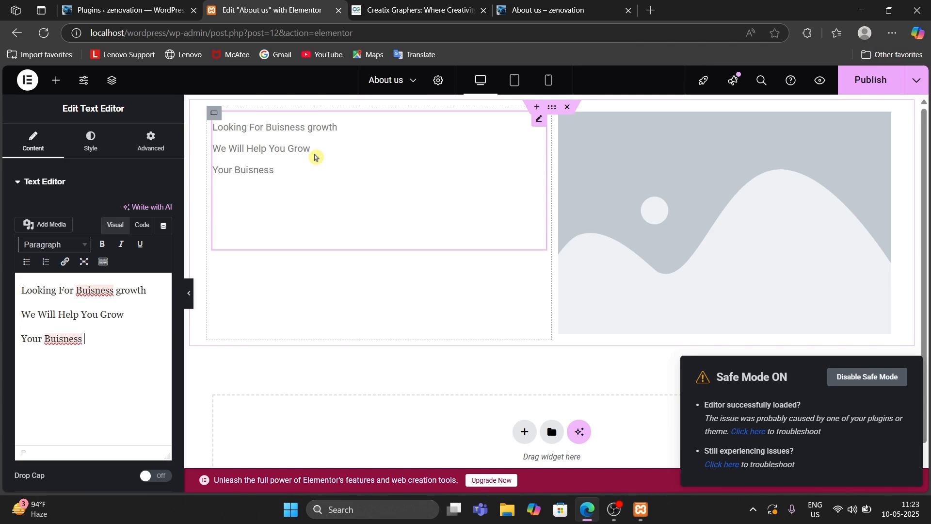
text( @X)
text(2x)
key(Return)
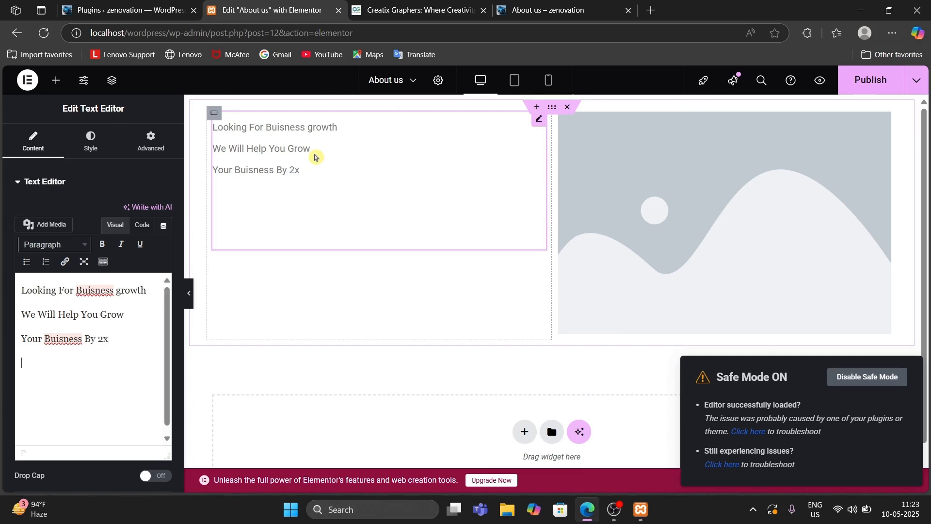
text(Revenue)
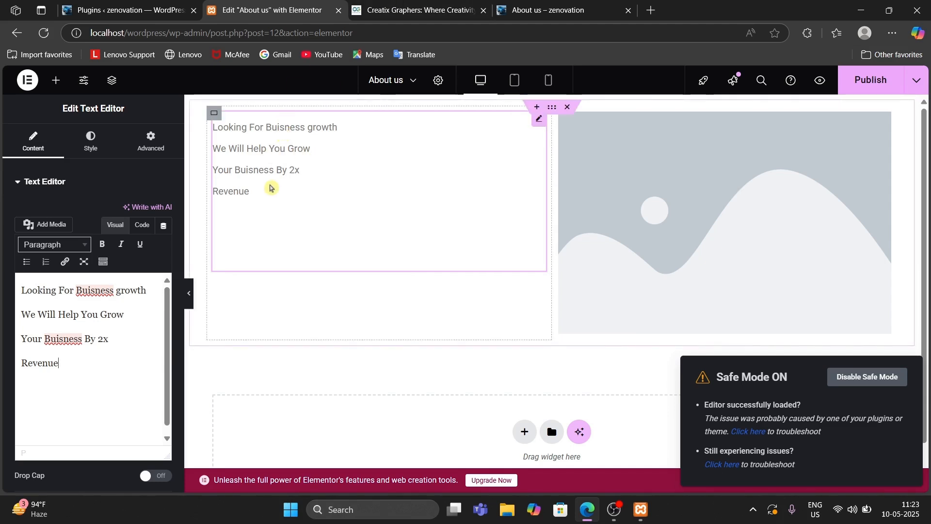
Compare with the reference headline's styling and make the three headline lines from "We Will Help You Grow" to "Revenue" bold.
click(417, 10)
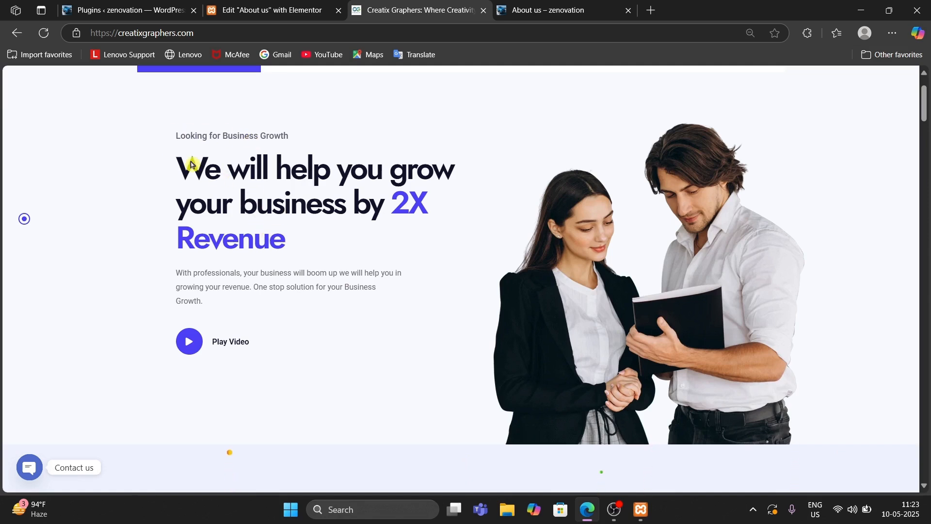
click(225, 4)
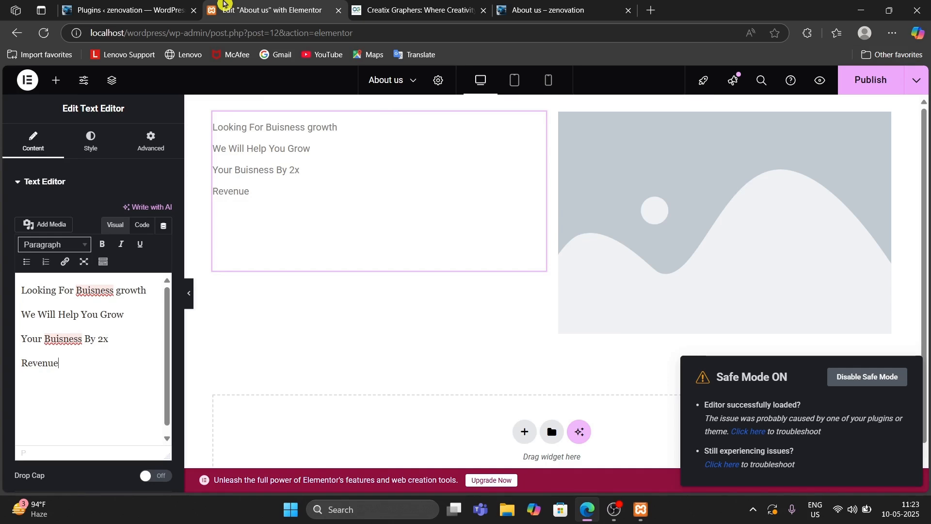
drag(21, 315, 58, 363)
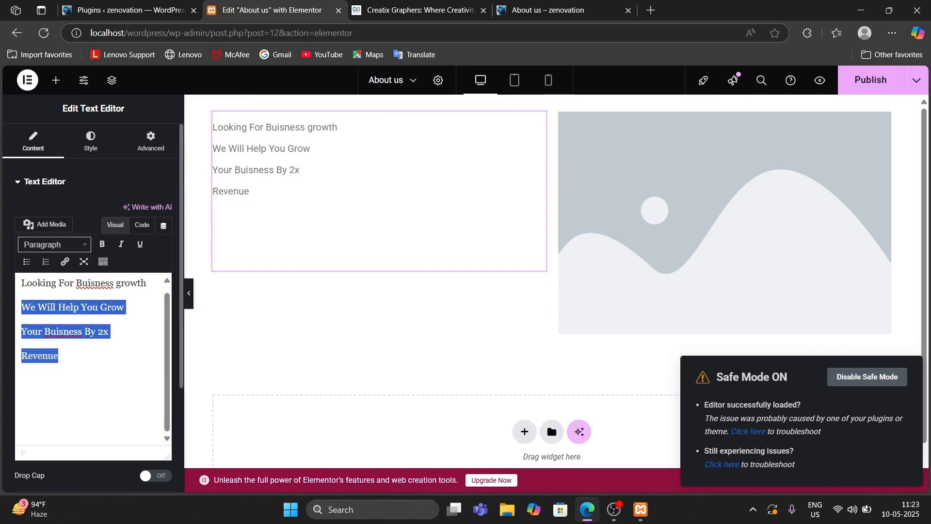
click(81, 160)
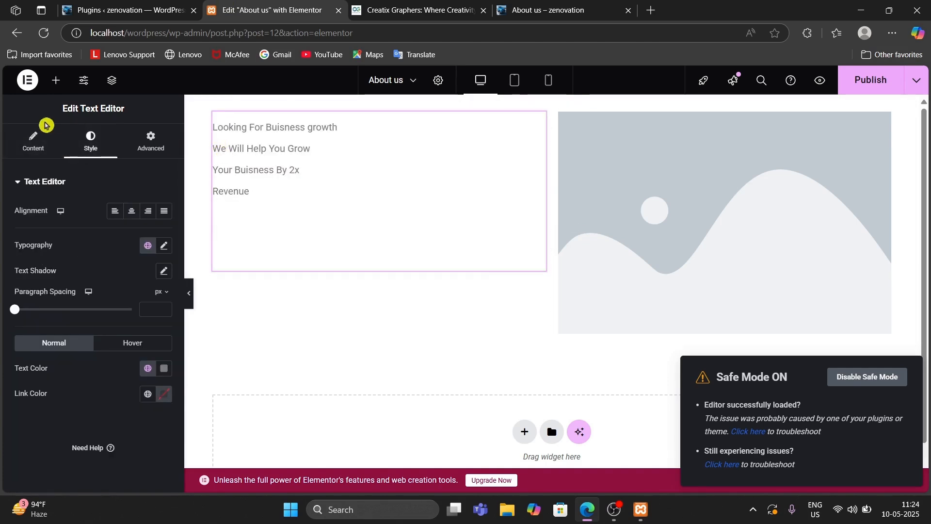
click(34, 142)
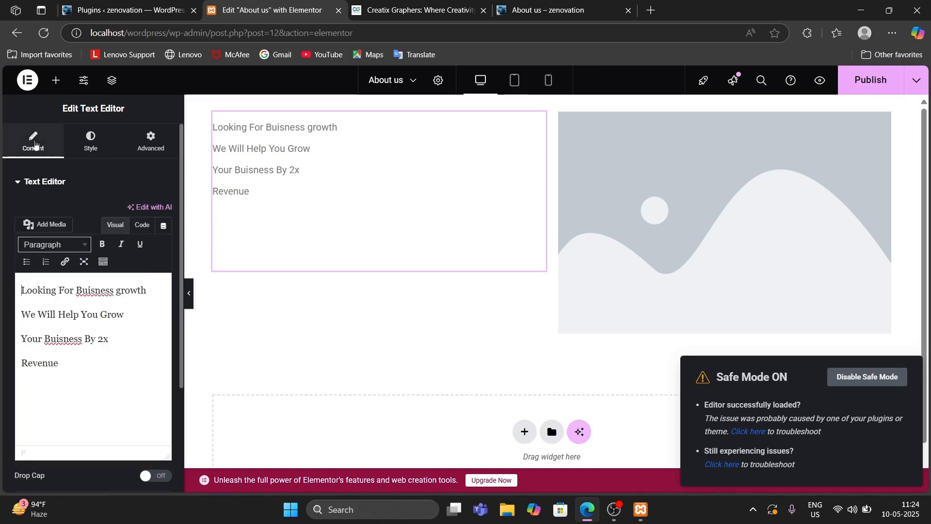
click(107, 246)
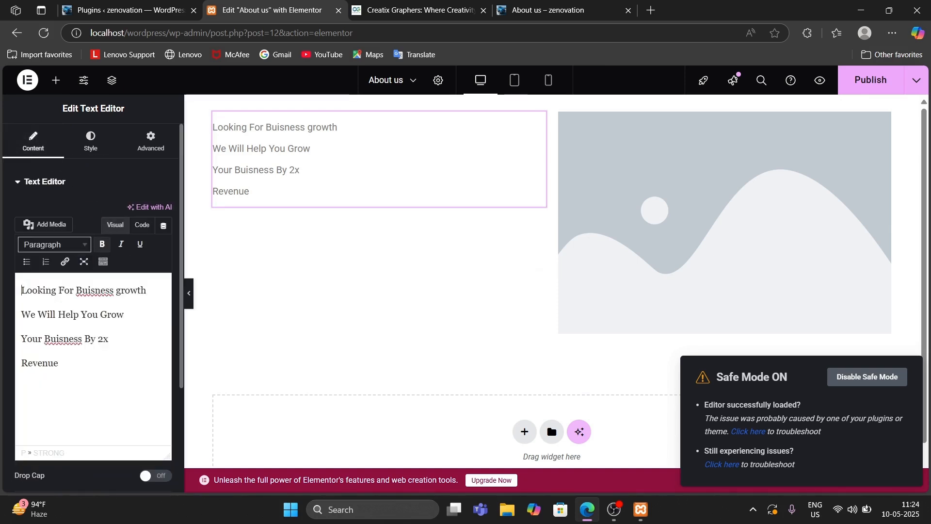
drag(21, 315, 59, 364)
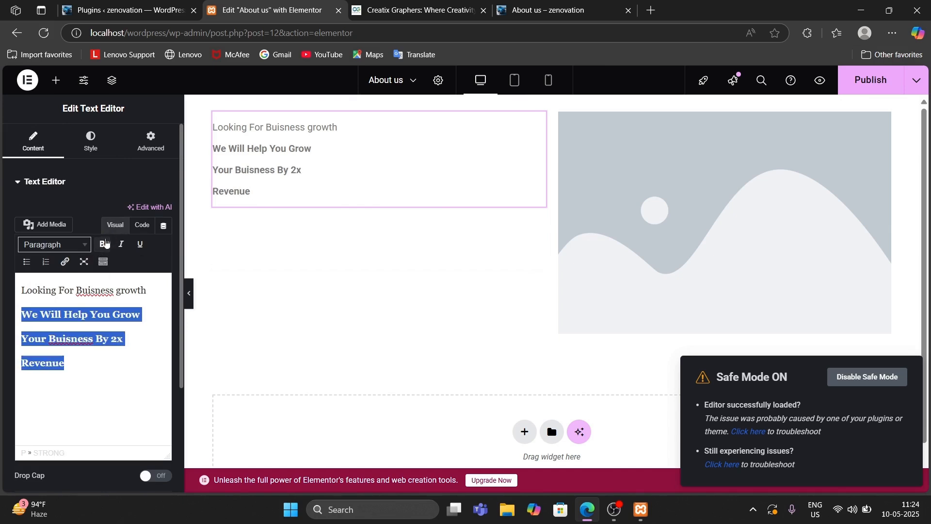
Format the "Revenue" line as Heading 1.
scroll(104, 245, down, 1)
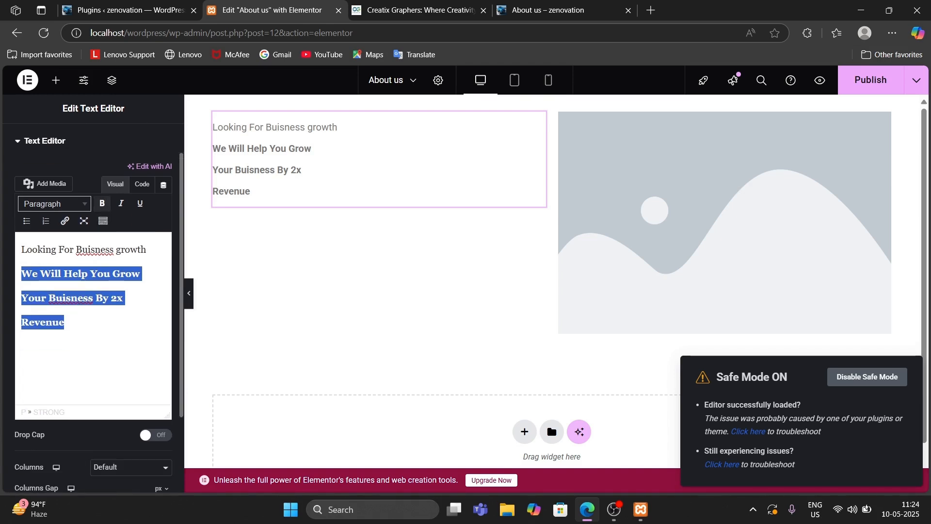
click(133, 469)
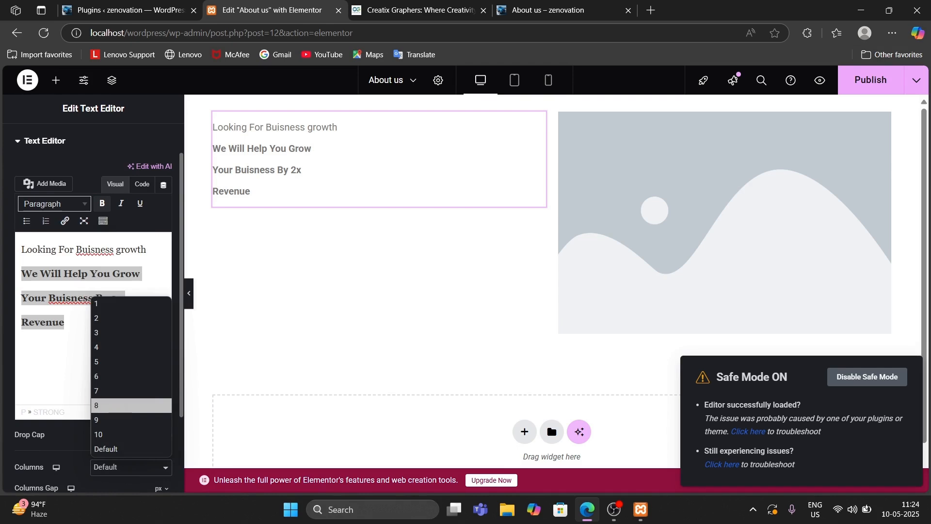
click(29, 323)
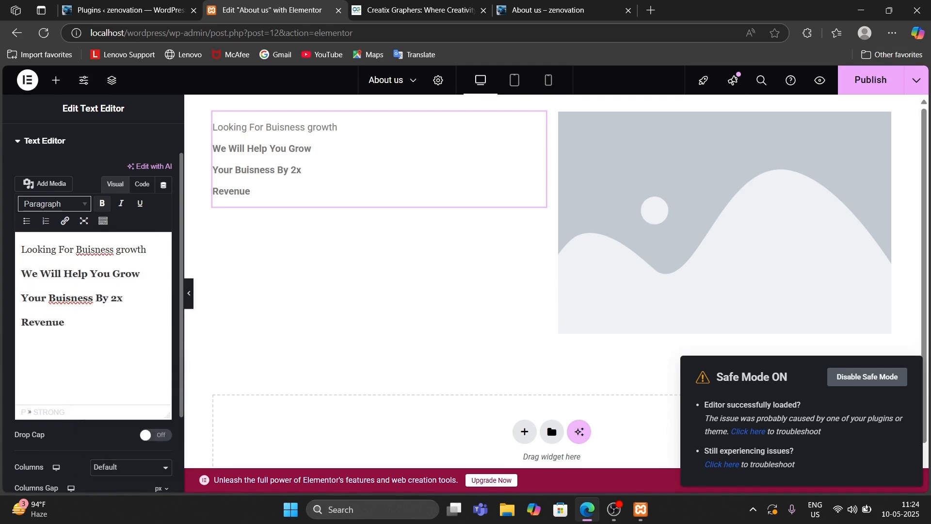
click(44, 204)
click(73, 247)
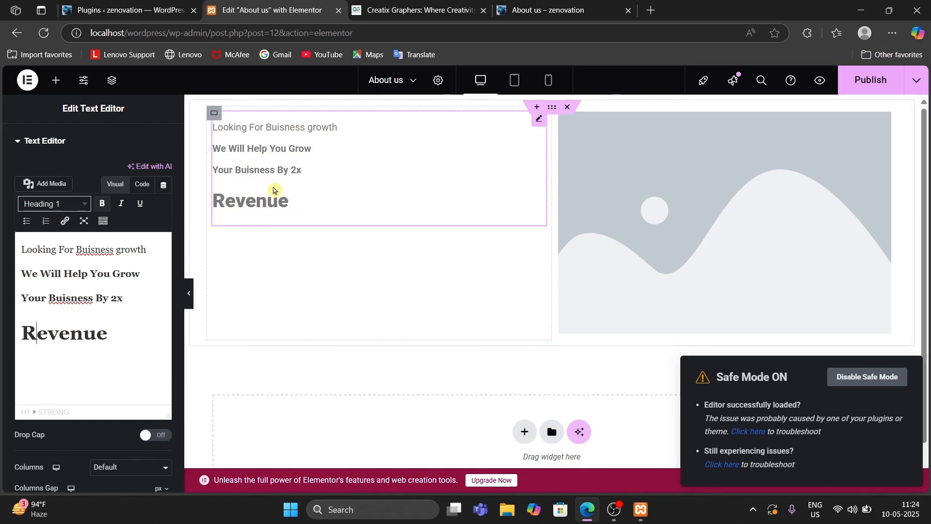
Try Heading 2 on the "Revenue" line and undo the change.
click(85, 203)
click(58, 271)
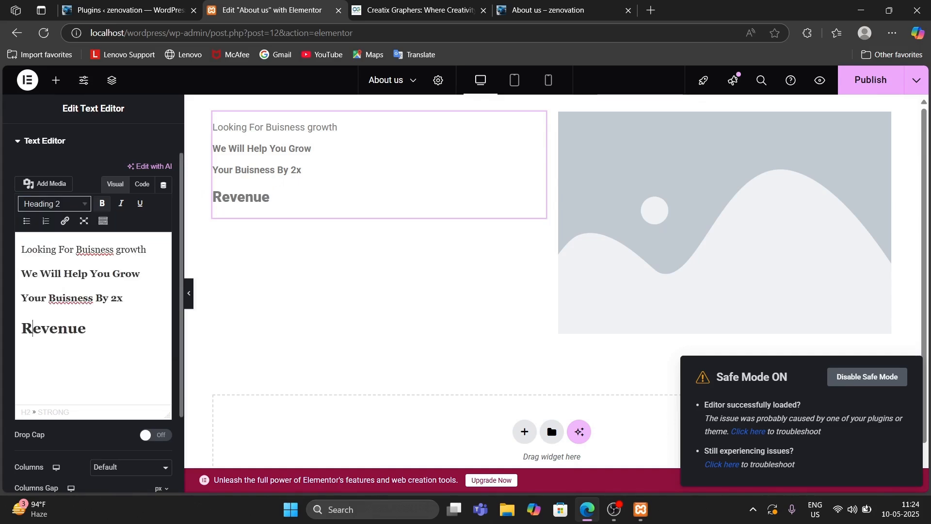
key(ctrl+z)
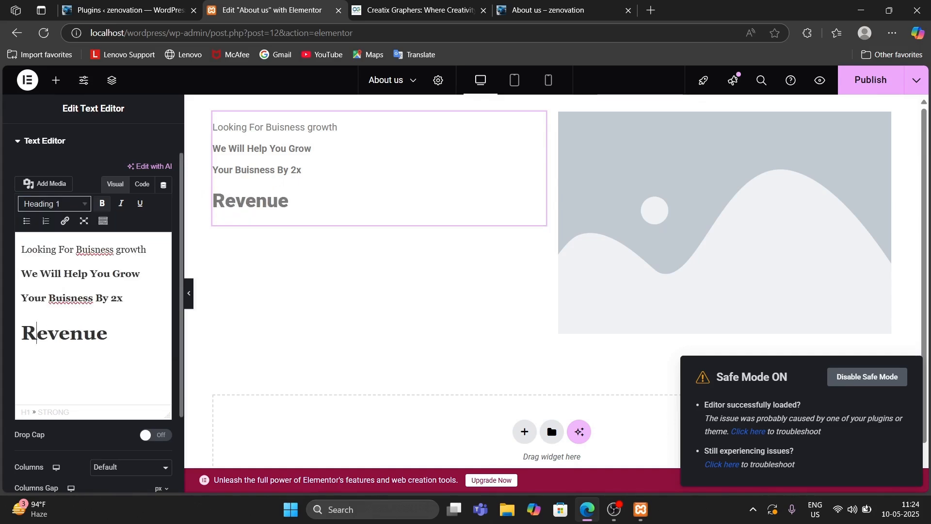
Format the "We Will Help You Grow" and "Your Buisness By 2x" lines as Heading 1.
drag(142, 275, 22, 274)
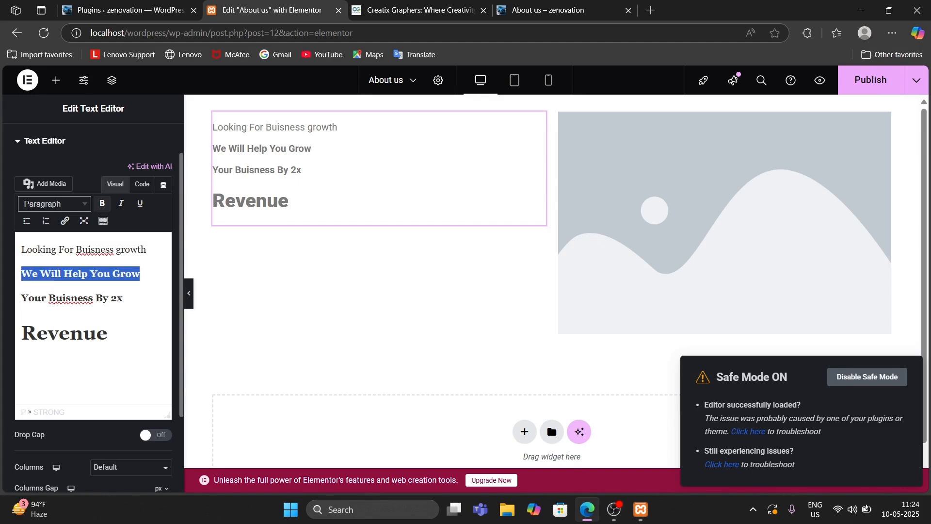
click(70, 208)
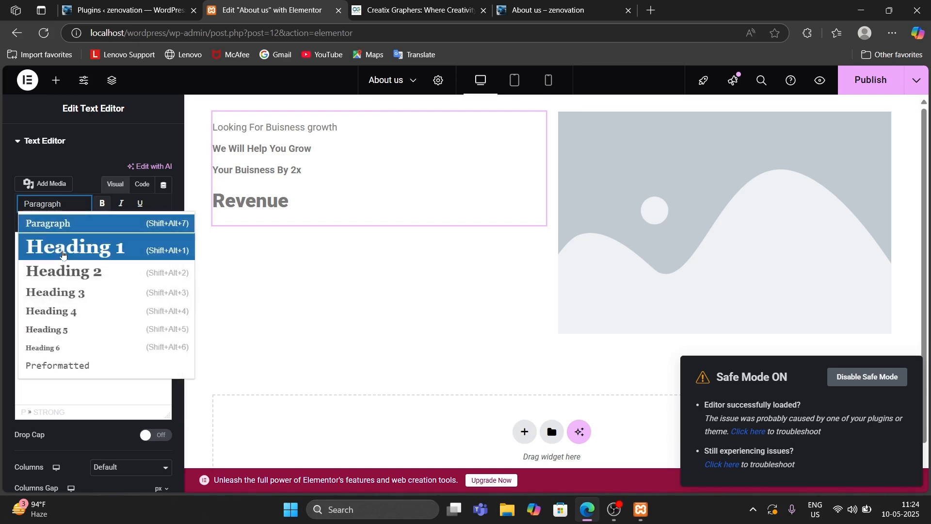
click(63, 254)
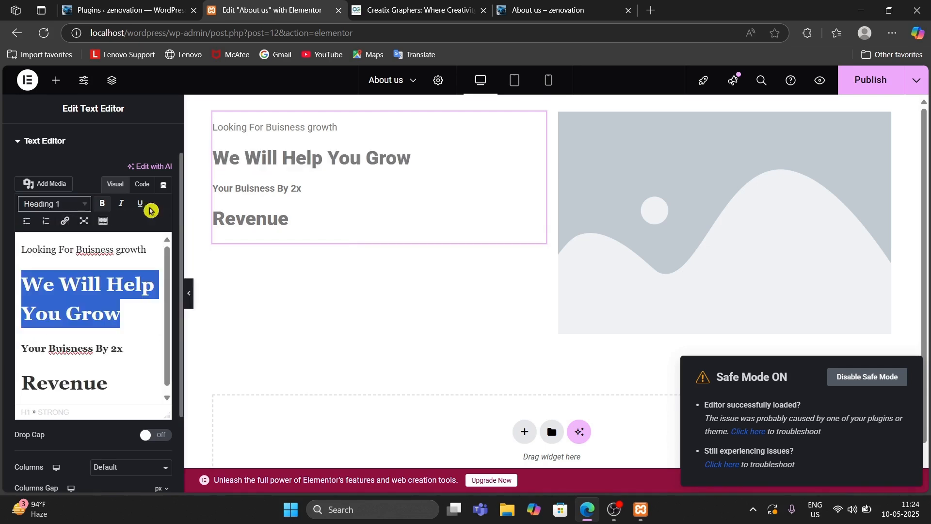
click(126, 348)
drag(124, 348, 22, 348)
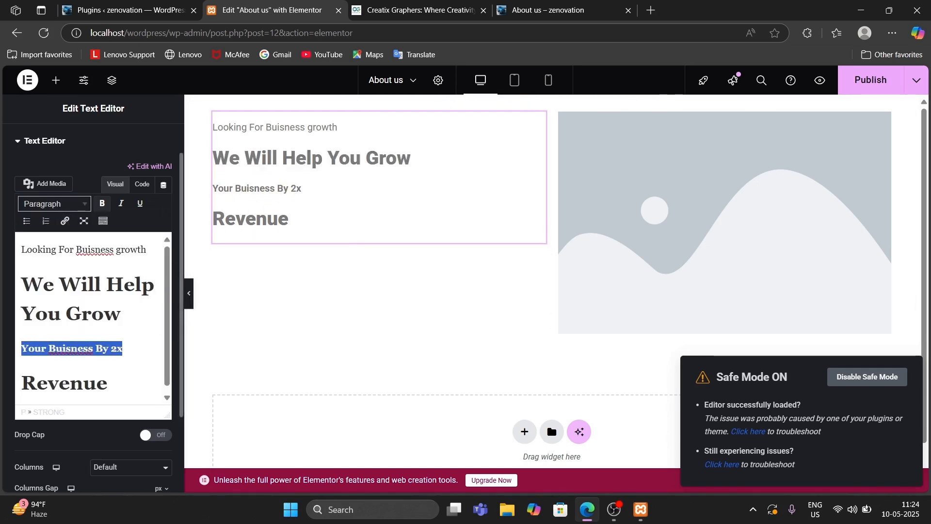
click(75, 209)
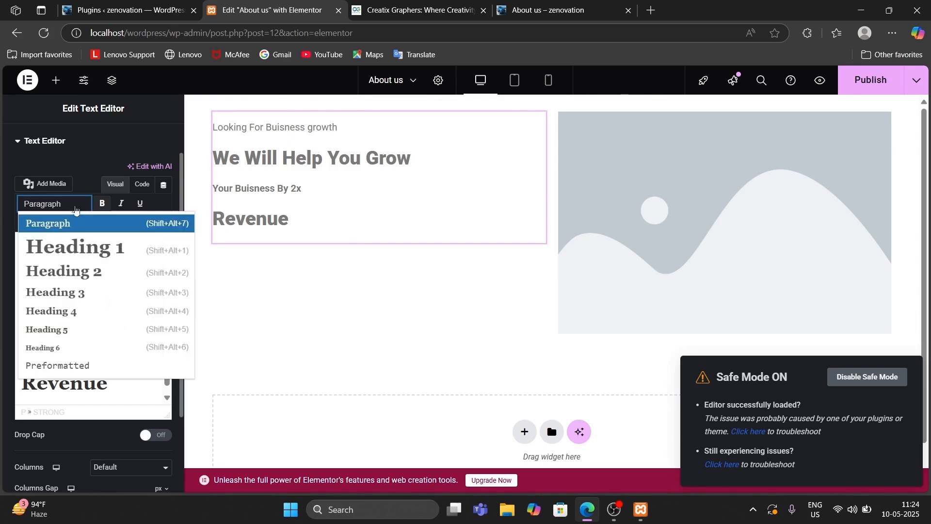
click(74, 247)
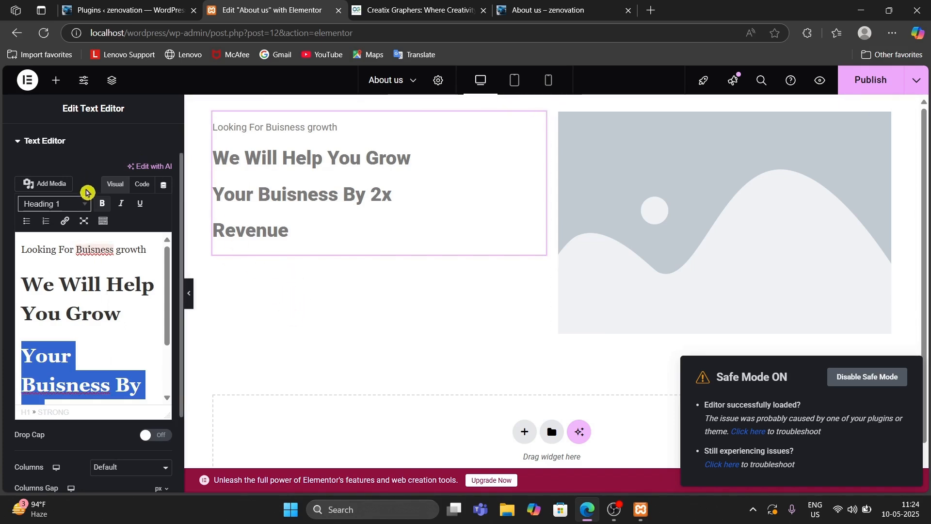
scroll(92, 315, down, 2)
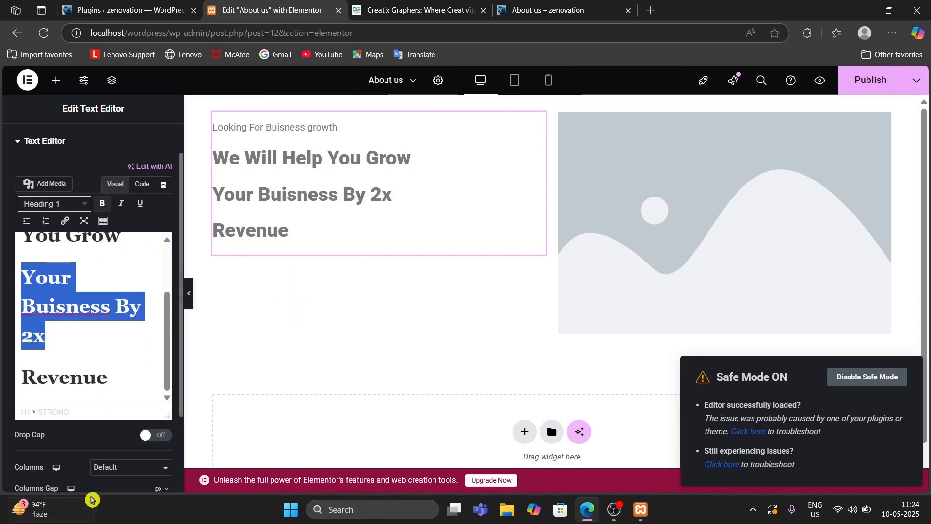
mouse_move(92, 499)
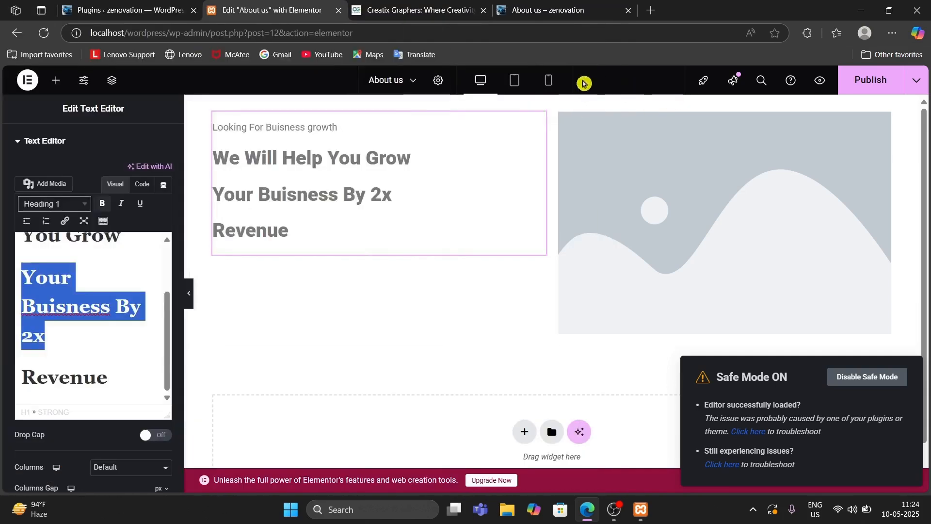
drag(180, 215, 188, 290)
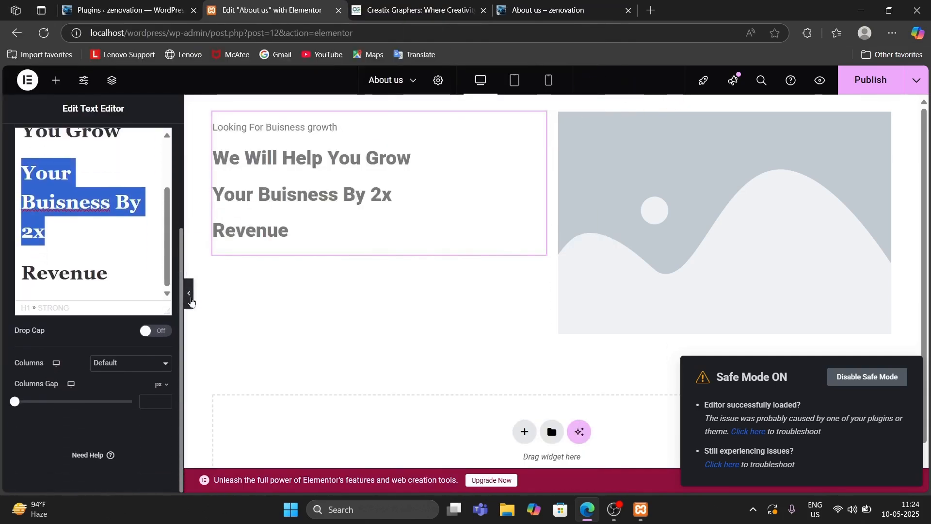
Set the text block's columns gap to 0 and add a Button widget beneath the headline text.
mouse_move(15, 402)
mouse_down()
mouse_move(63, 403)
mouse_move(2, 406)
mouse_up()
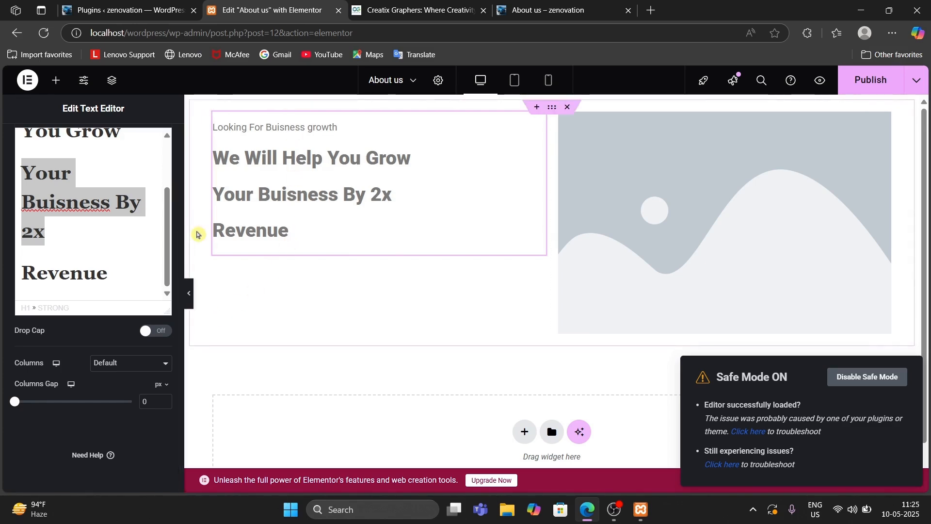
click(57, 87)
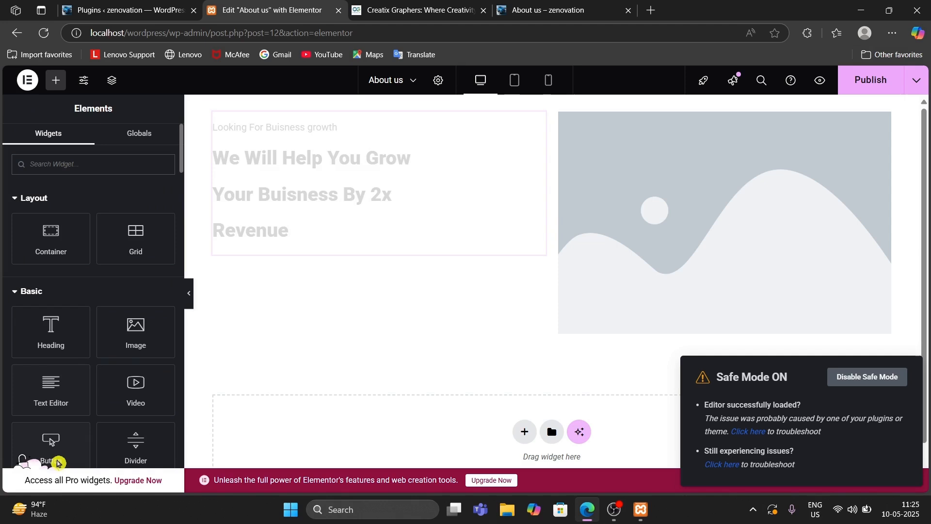
drag(49, 445, 349, 232)
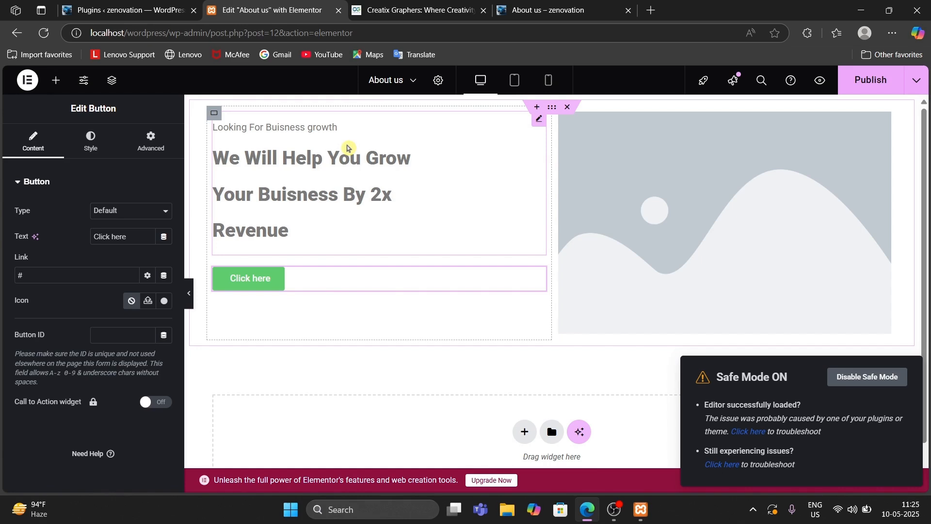
Delete the three headline lines from the text block, leaving only "Looking For Buisness growth".
click(538, 123)
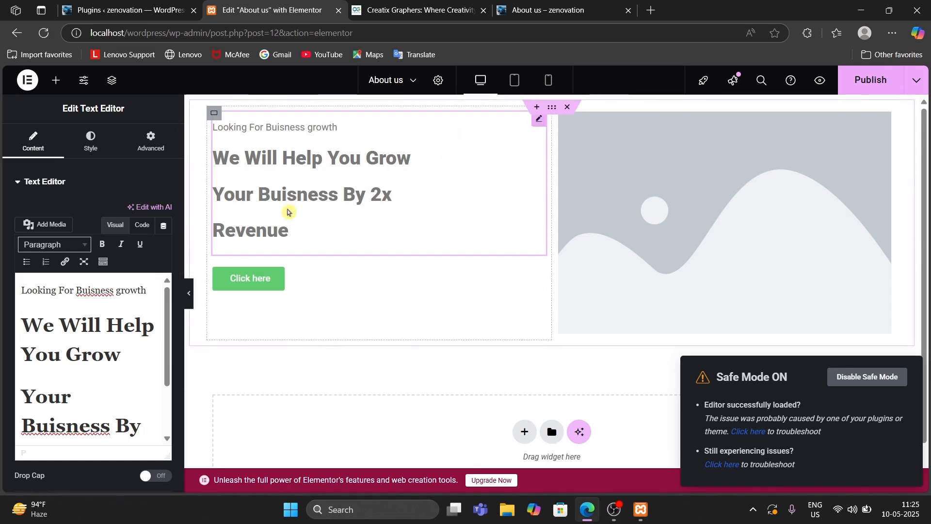
scroll(92, 359, down, 2)
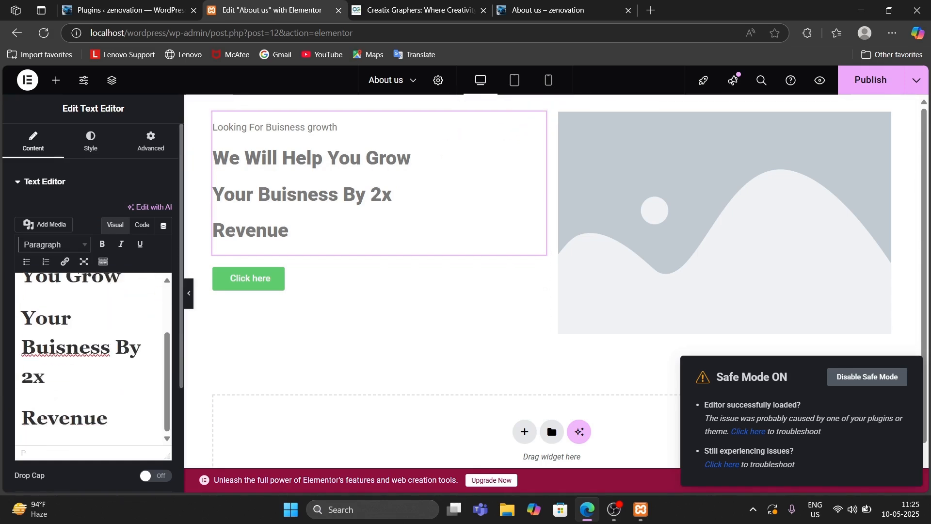
key(BackSpace)
key(BackSpace)
key(BackSpace)
key(BackSpace)
key(BackSpace)
key(BackSpace)
key(BackSpace)
key(BackSpace)
key(BackSpace)
key(BackSpace)
key(BackSpace)
key(BackSpace)
key(BackSpace)
key(BackSpace)
key(BackSpace)
key(BackSpace)
key(BackSpace)
key(BackSpace)
key(BackSpace)
key(BackSpace)
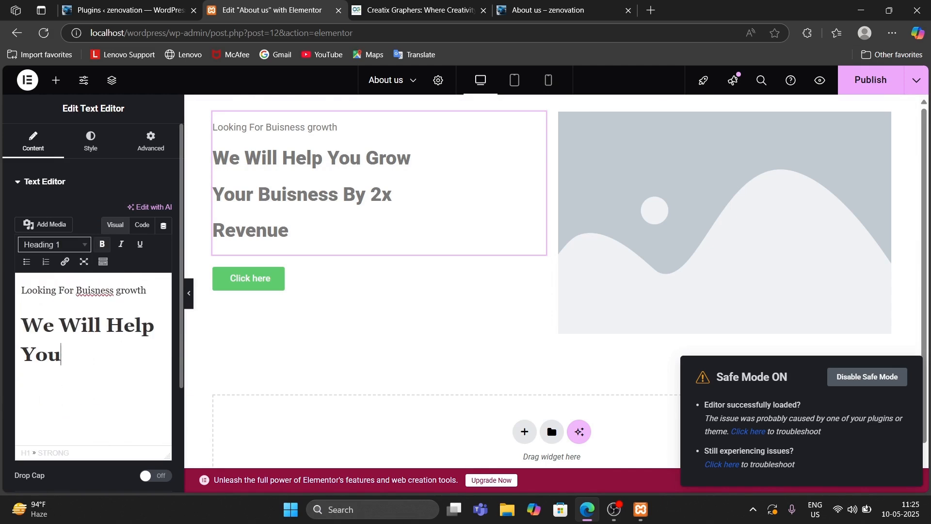
key(BackSpace)
key(BackSpace)
key(BackSpace)
key(BackSpace)
key(BackSpace)
key(BackSpace)
key(BackSpace)
key(BackSpace)
key(BackSpace)
key(BackSpace)
key(BackSpace)
key(BackSpace)
key(BackSpace)
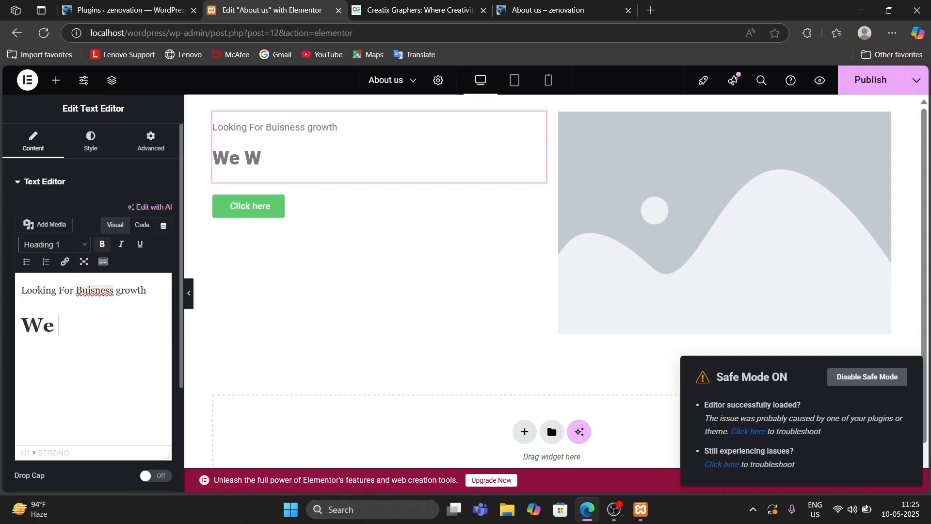
key(BackSpace)
key(BackSpace)
key(BackSpace)
key(BackSpace)
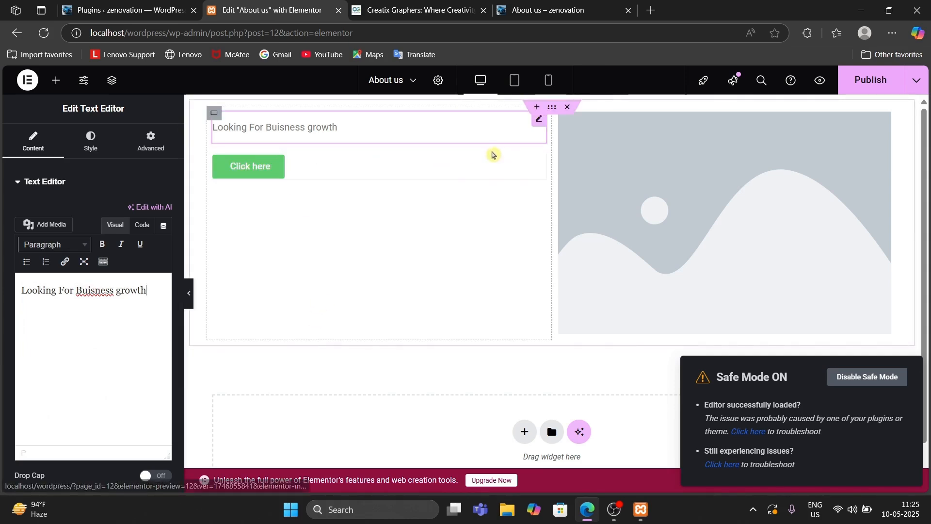
Insert a Heading widget between the intro text and the button, and clear its placeholder title.
click(57, 84)
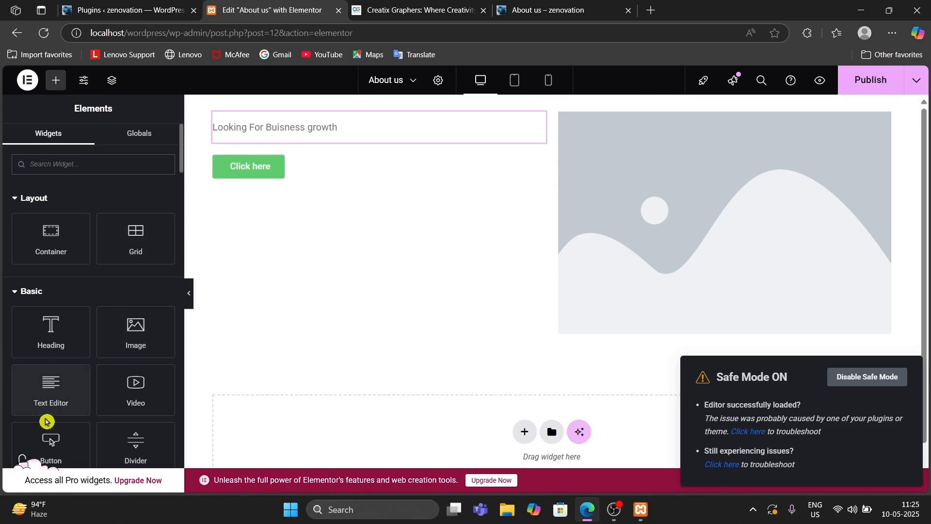
drag(46, 321, 327, 146)
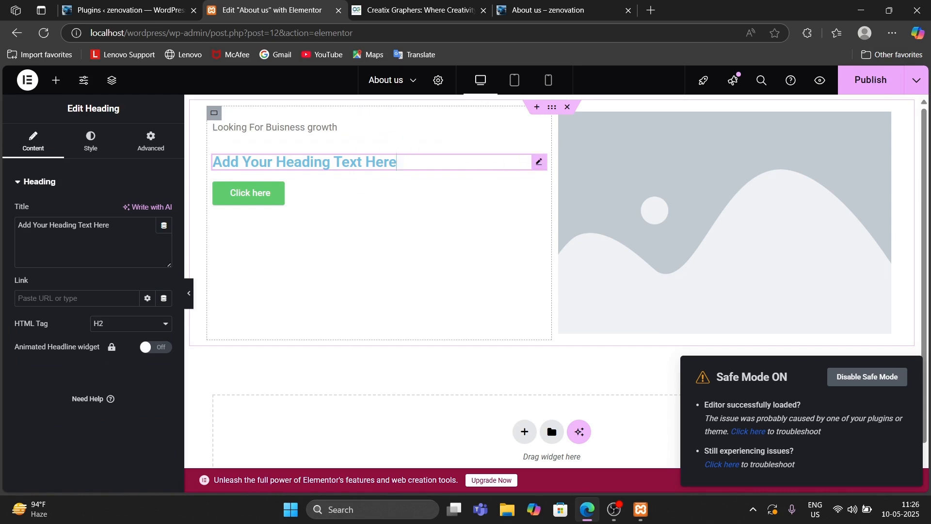
click(115, 229)
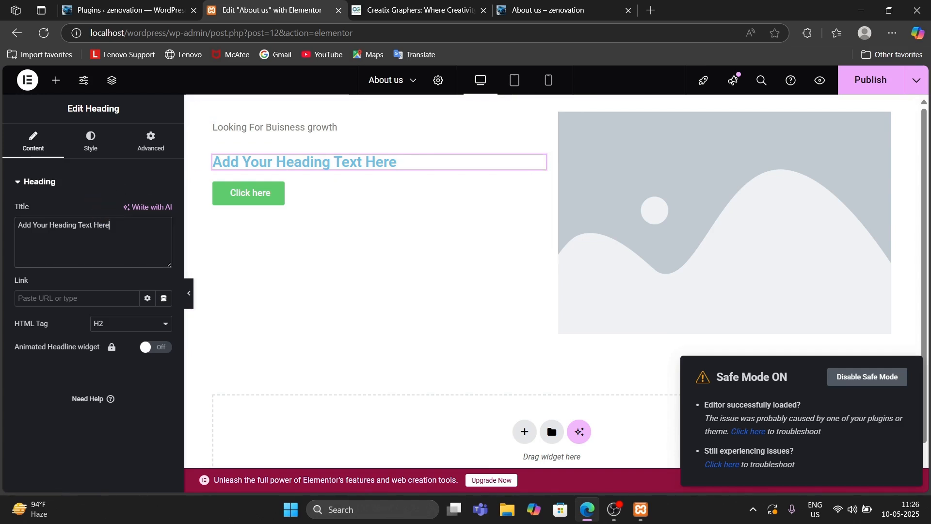
key(BackSpace)
key(BackSpace)
key(BackSpace)
key(BackSpace)
key(BackSpace)
key(BackSpace)
key(BackSpace)
key(BackSpace)
key(BackSpace)
key(BackSpace)
key(BackSpace)
key(BackSpace)
key(BackSpace)
key(BackSpace)
key(BackSpace)
key(BackSpace)
key(BackSpace)
key(BackSpace)
key(BackSpace)
key(BackSpace)
key(BackSpace)
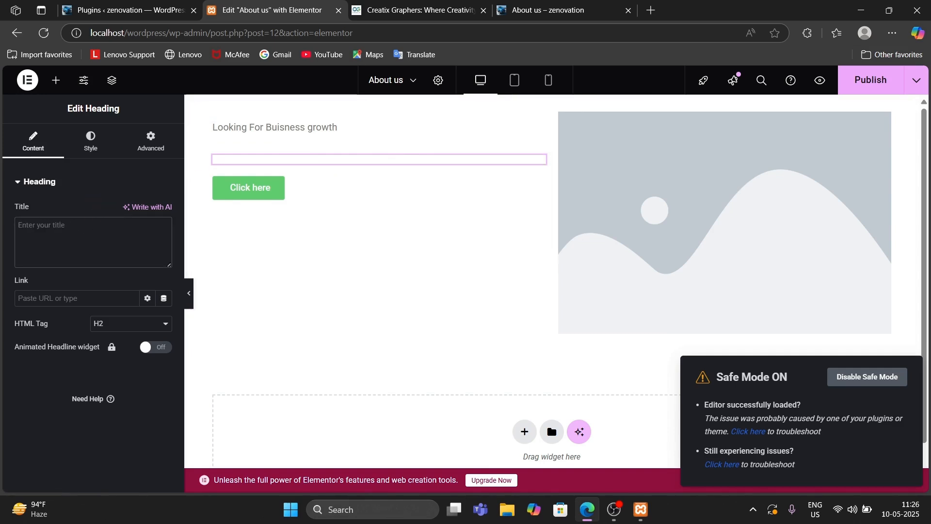
Enter the heading title on three lines: "We Will Help You Grow", "Your Buisness By 2x" and "Revenue".
text(We )
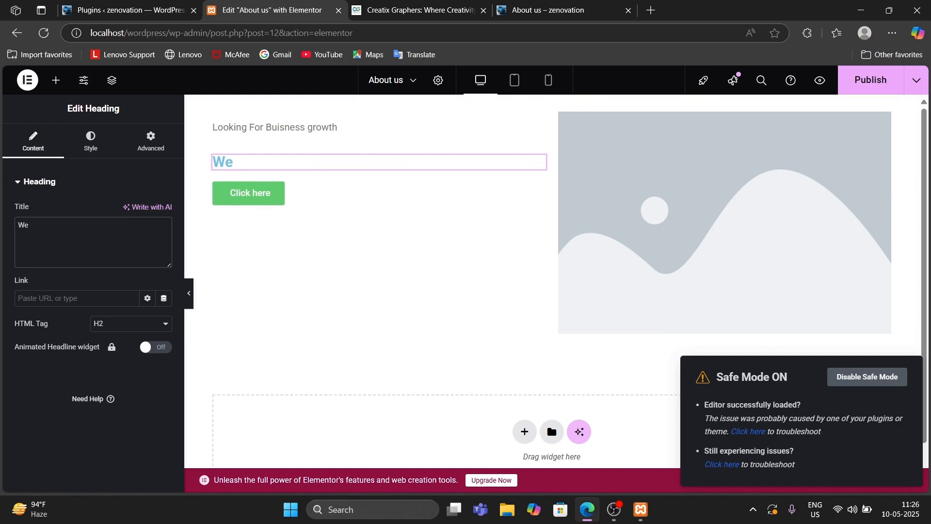
text(Will Help )
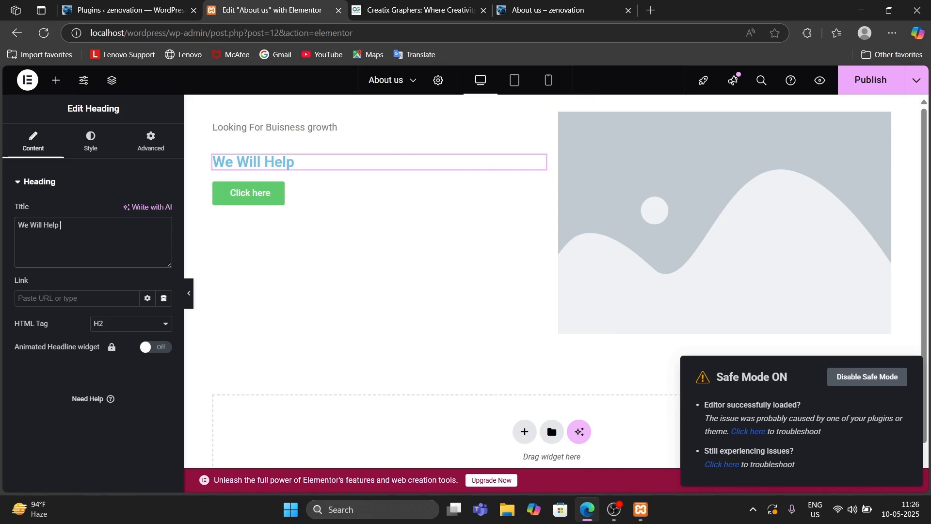
text(You Grow1)
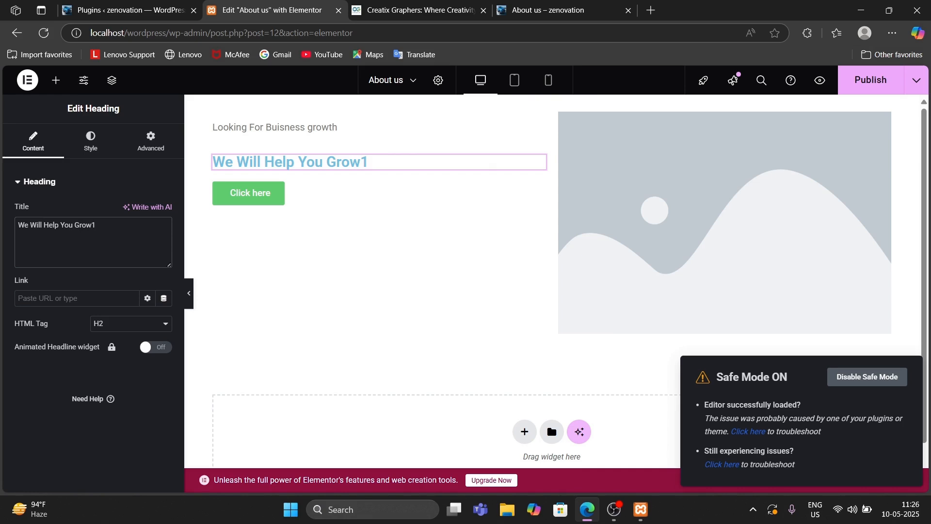
key(BackSpace)
text(Your)
key(BackSpace)
key(BackSpace)
key(BackSpace)
key(BackSpace)
key(BackSpace)
text(Your Bui)
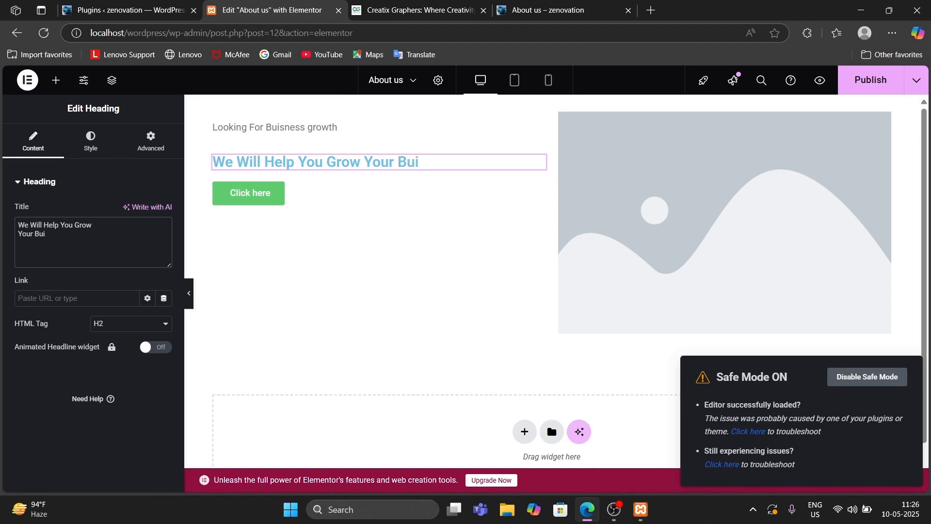
text(nsness)
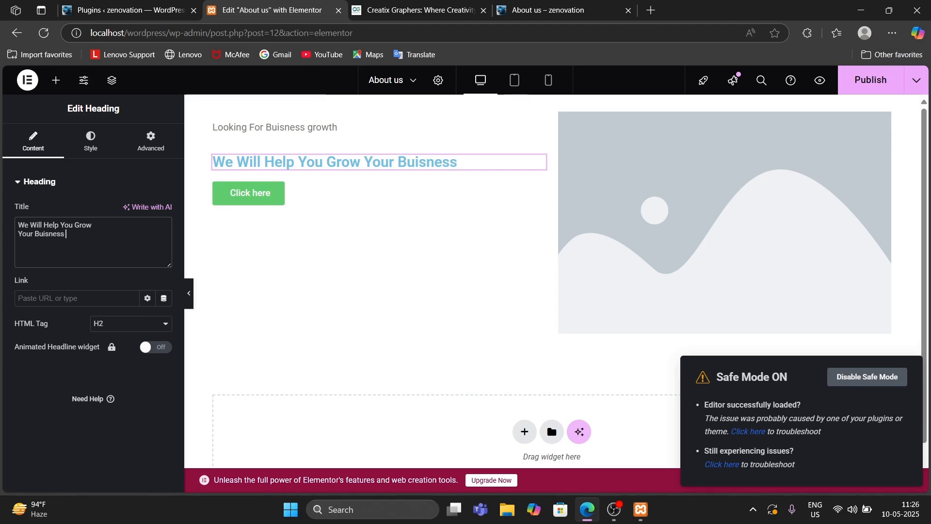
text( By)
text( @)
text(2x)
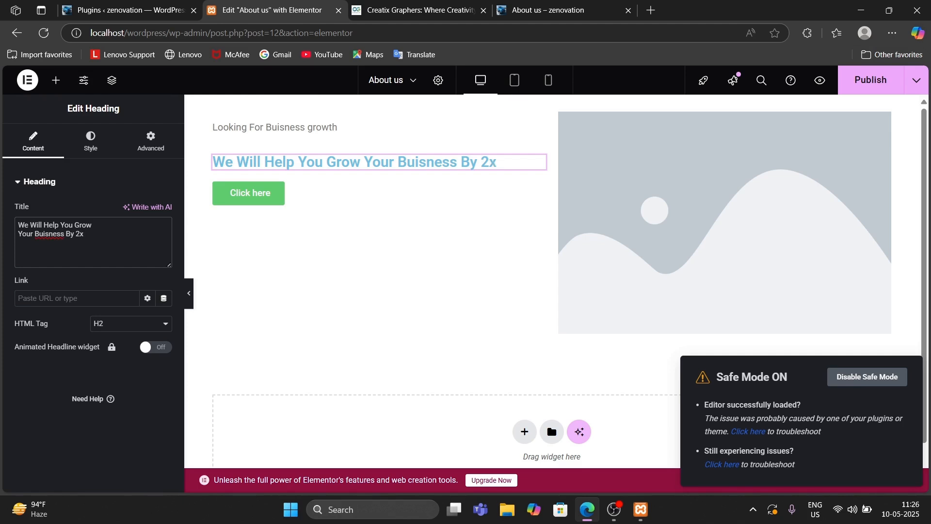
text(Revenue)
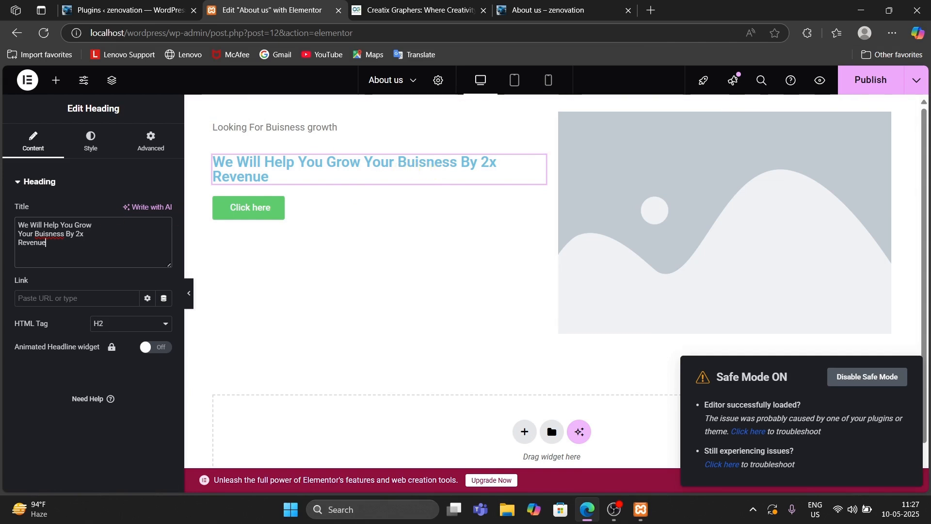
Try adding line breaks after "You" in the heading title and remove them again.
click(73, 225)
key(Return)
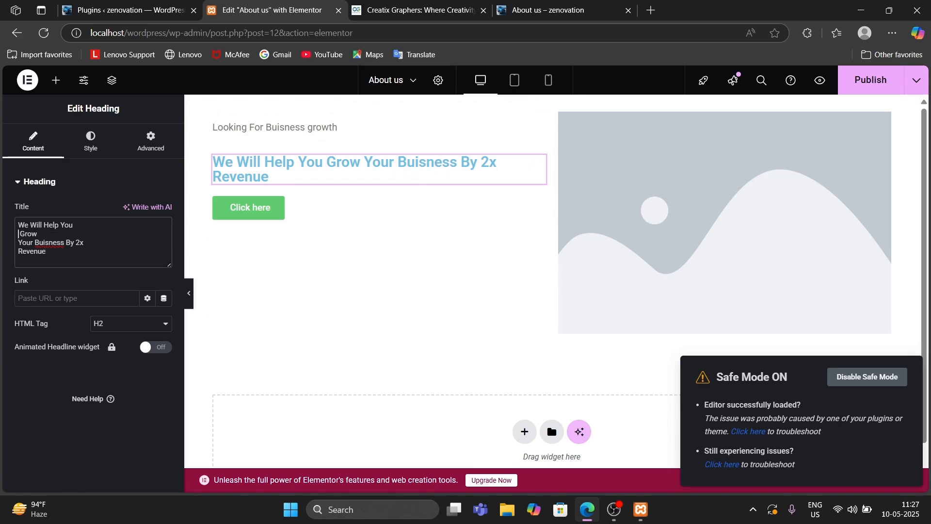
key(Return)
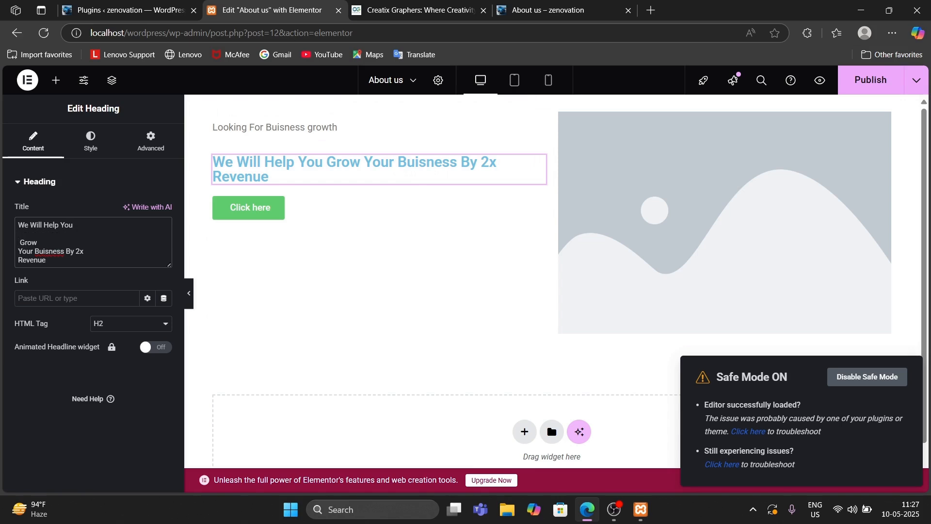
key(BackSpace)
key(BackSpace)
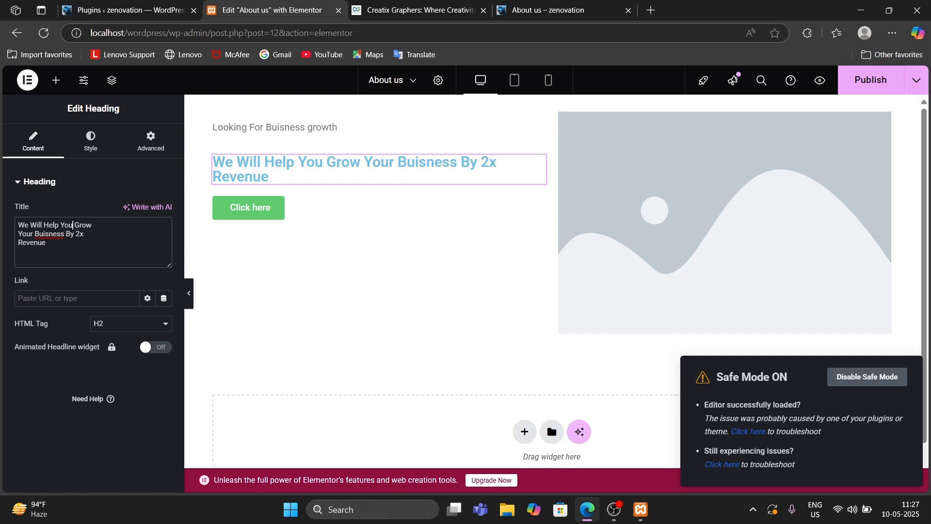
key(ctrl+a)
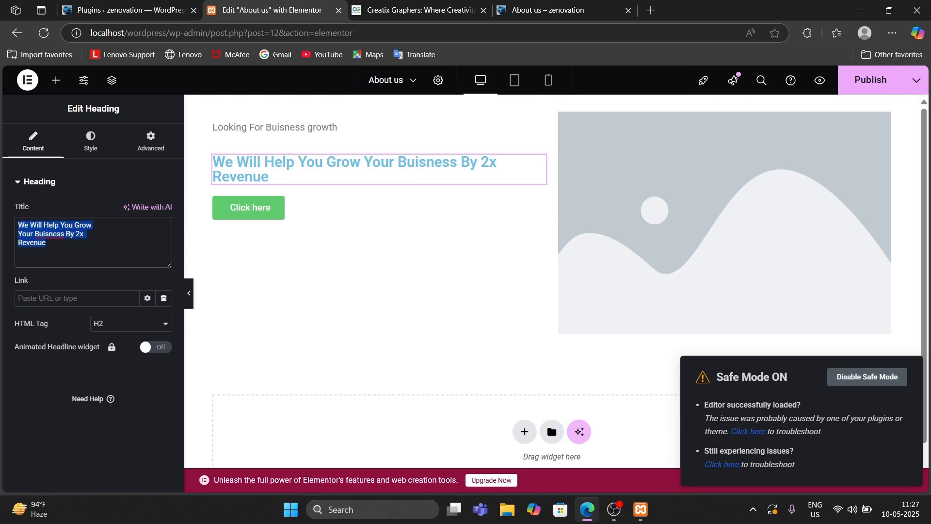
click(111, 324)
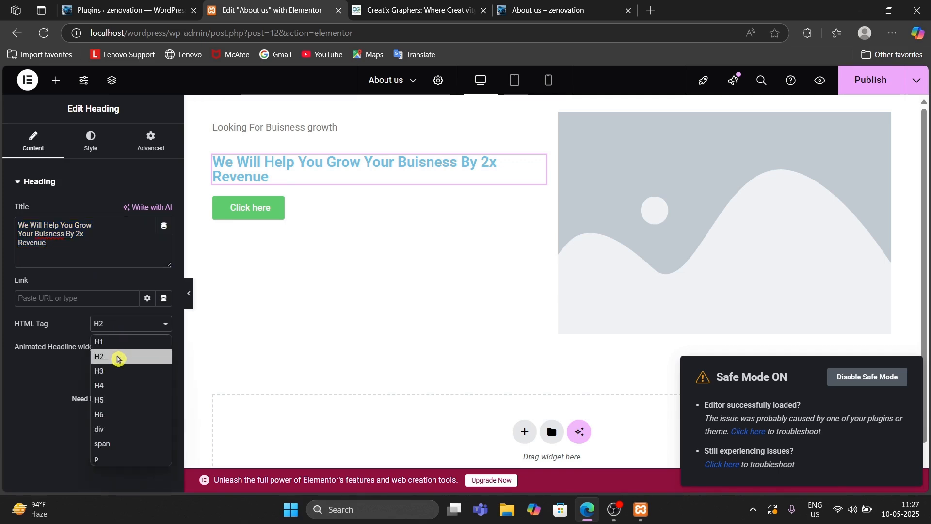
click(118, 358)
click(115, 324)
click(52, 367)
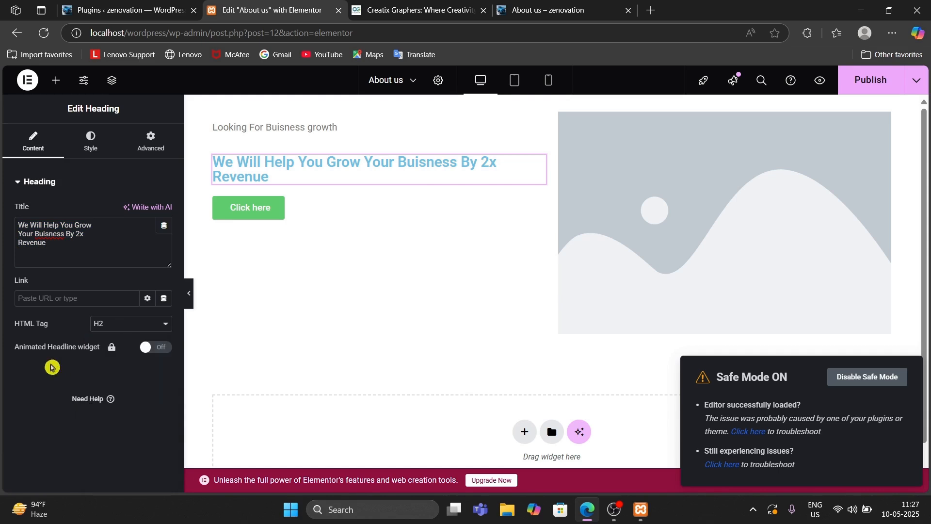
Set the heading's typography to the Poppins font family with a size of 42 px.
click(91, 140)
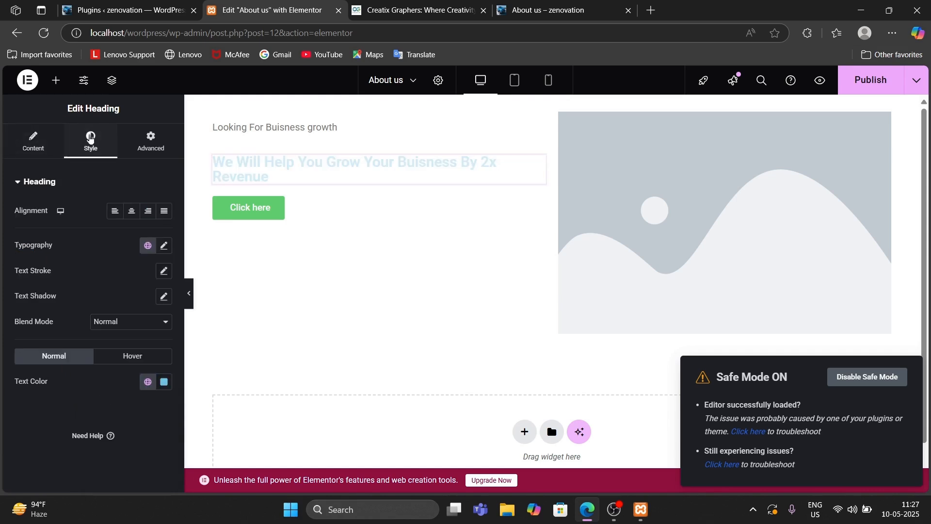
click(161, 247)
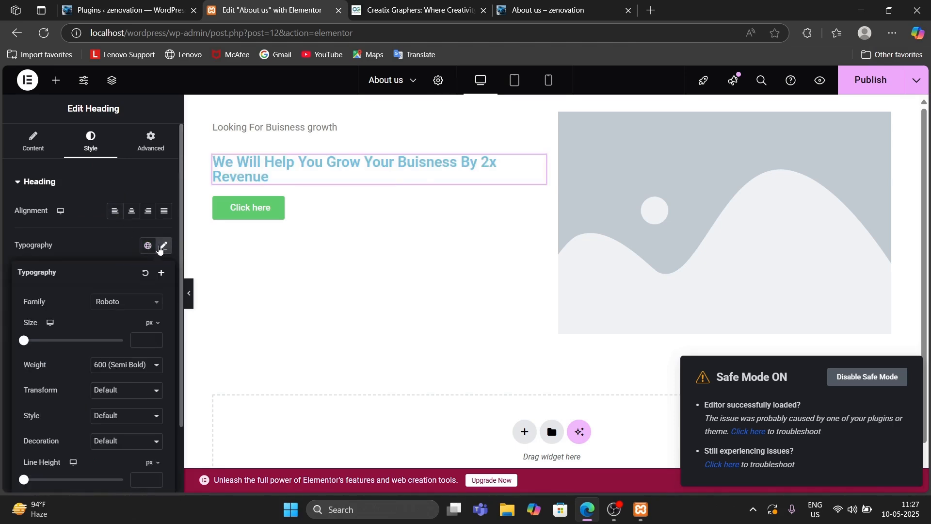
click(140, 304)
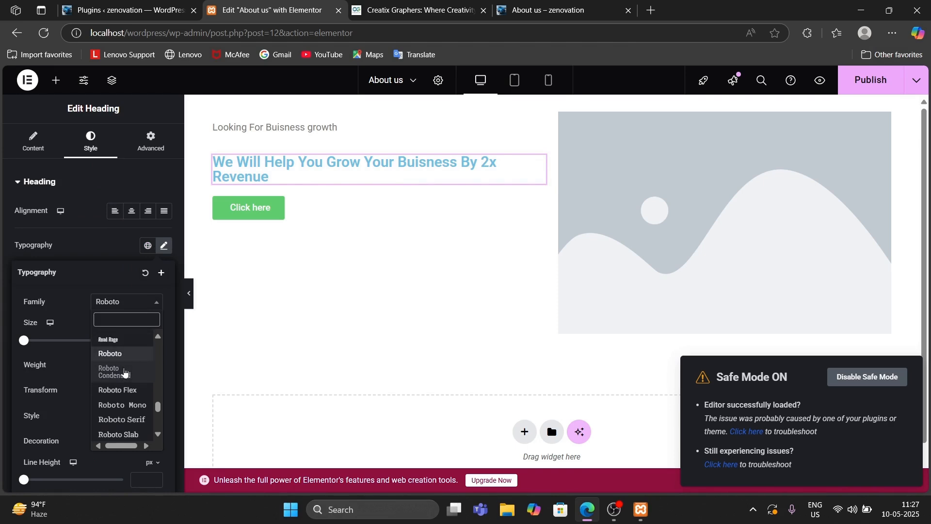
text(popp)
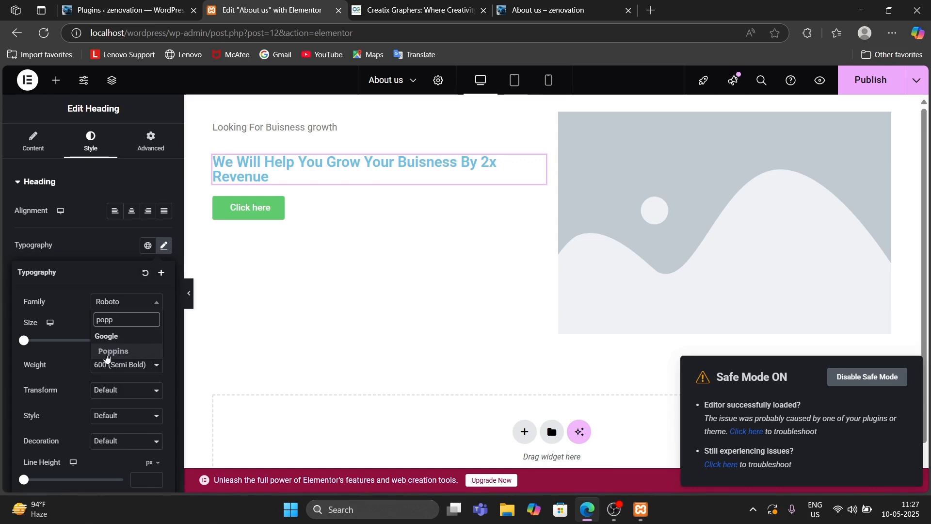
click(107, 356)
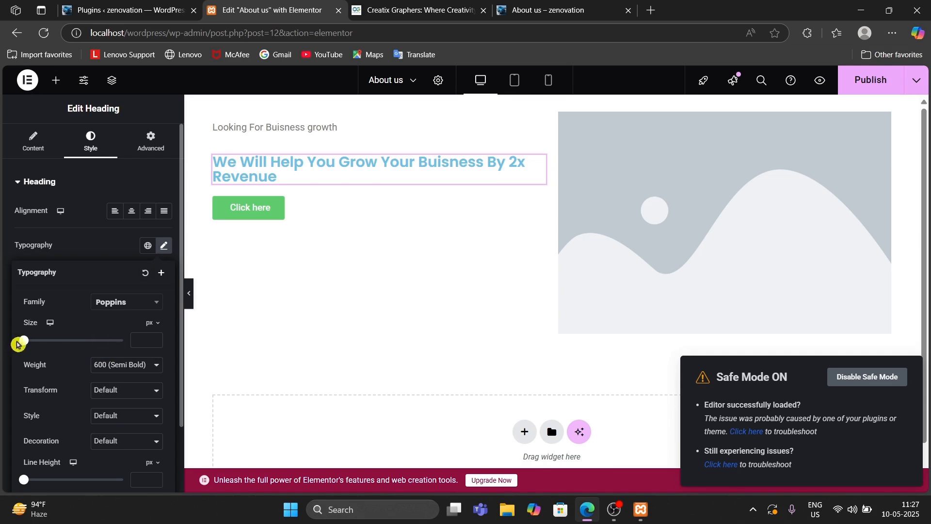
drag(23, 345, 41, 348)
click(41, 345)
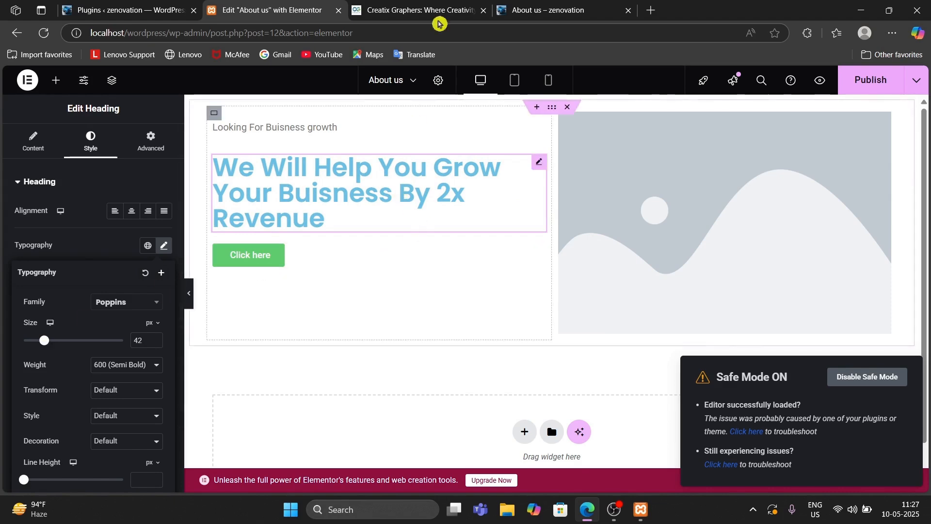
Compare the heading with the Creatix Graphers reference headline, return to the page editor and close the typography settings.
click(534, 5)
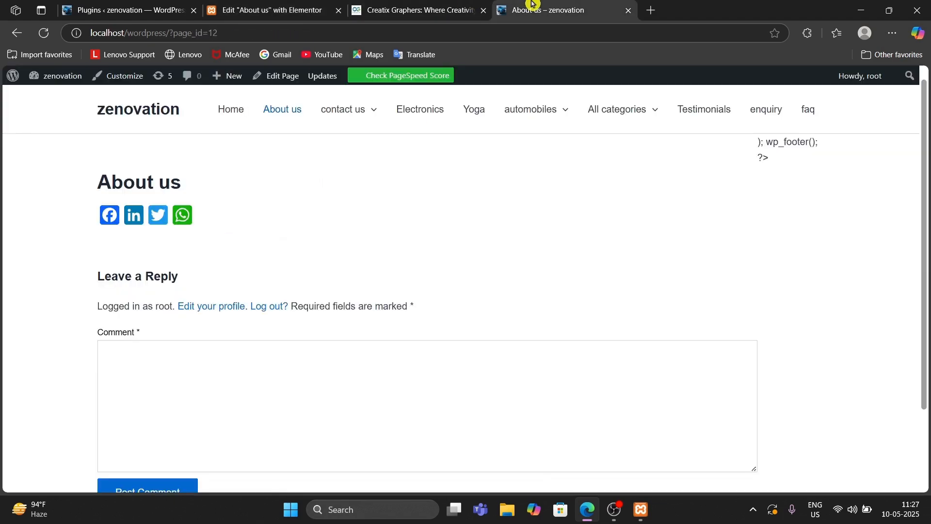
click(414, 6)
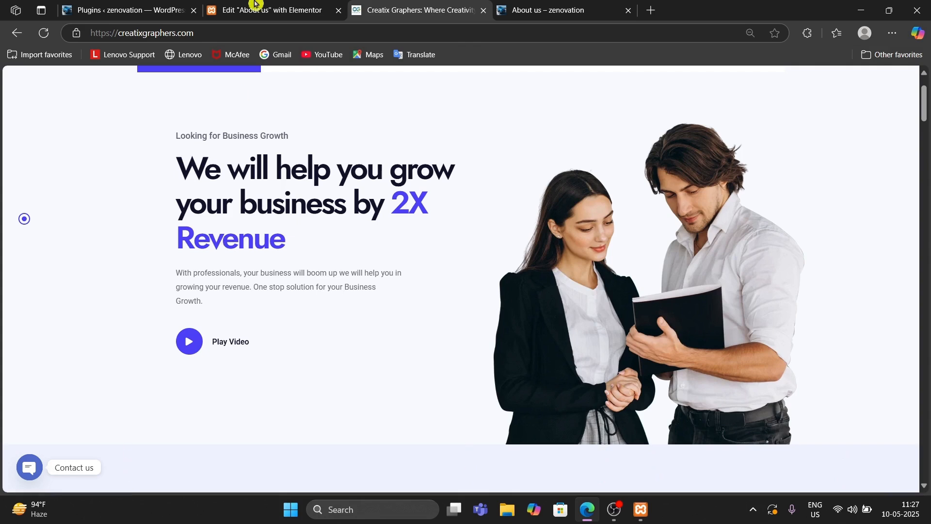
mouse_move(297, 3)
click(277, 8)
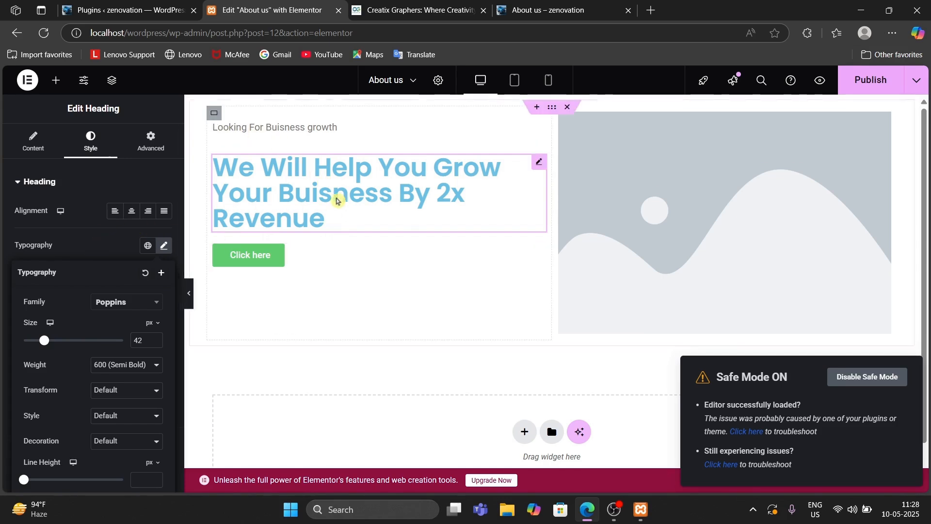
click(98, 237)
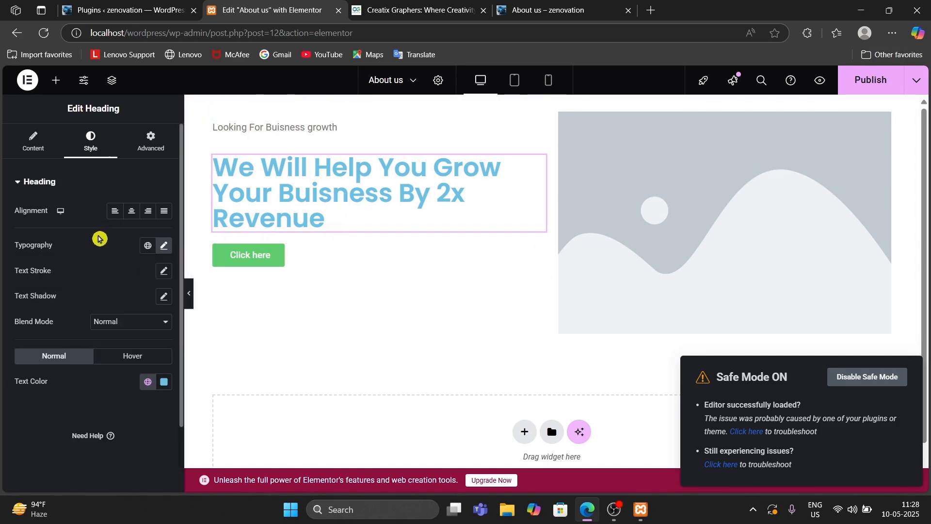
Set the heading's font size to 44 px and compare it with the Creatix Graphers reference headline.
click(164, 246)
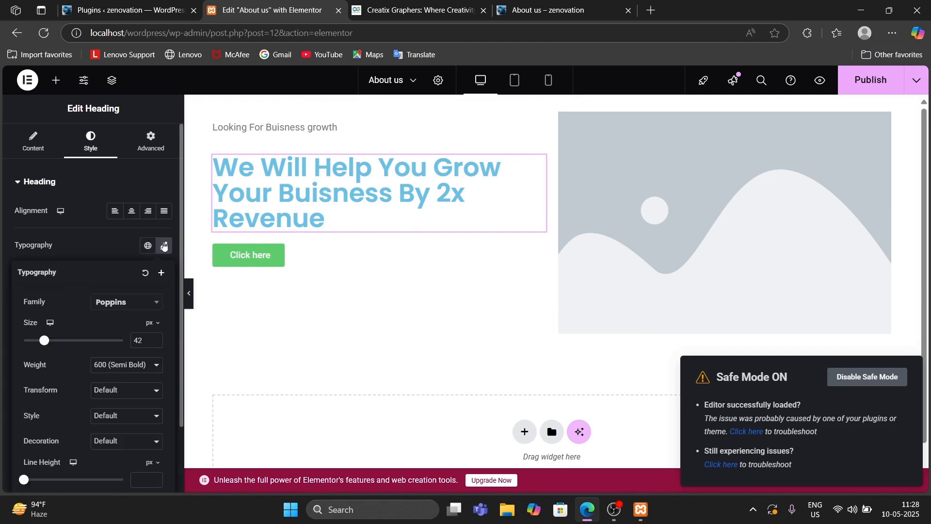
scroll(62, 376, down, 2)
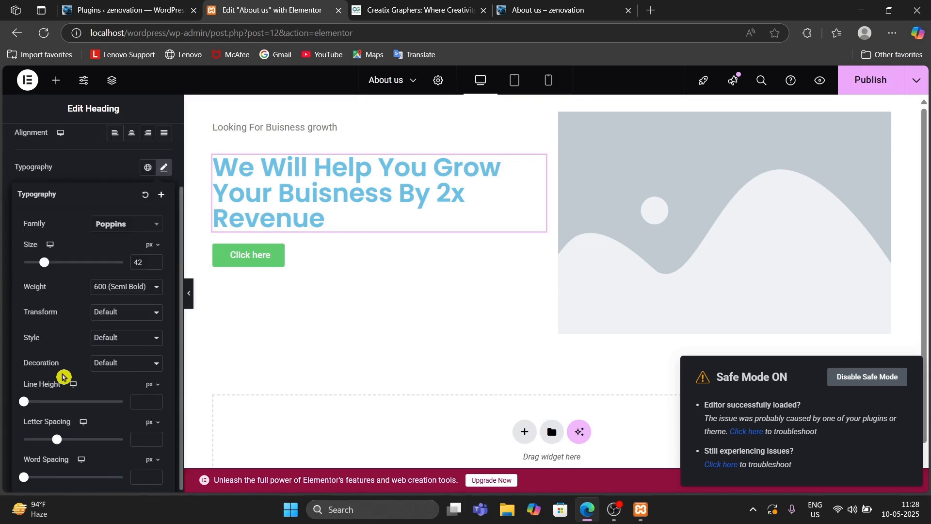
scroll(89, 388, up, 2)
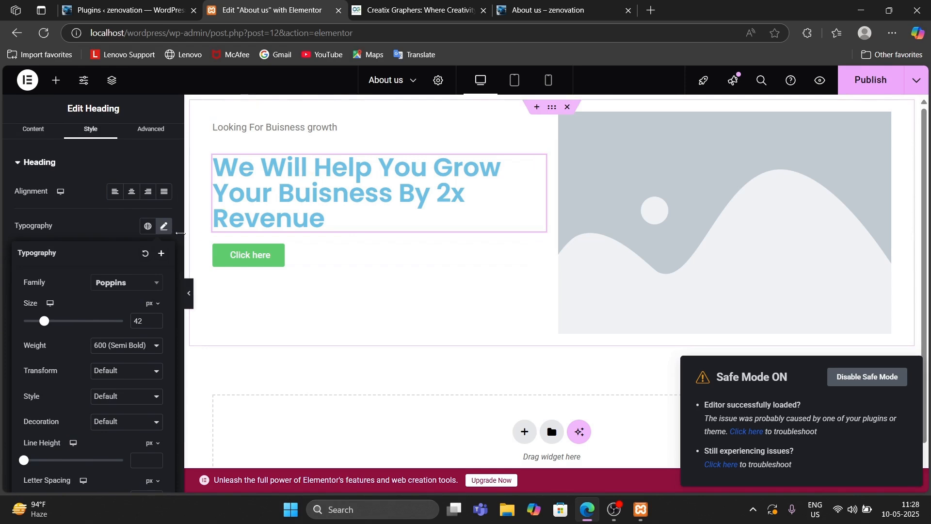
drag(44, 321, 44, 324)
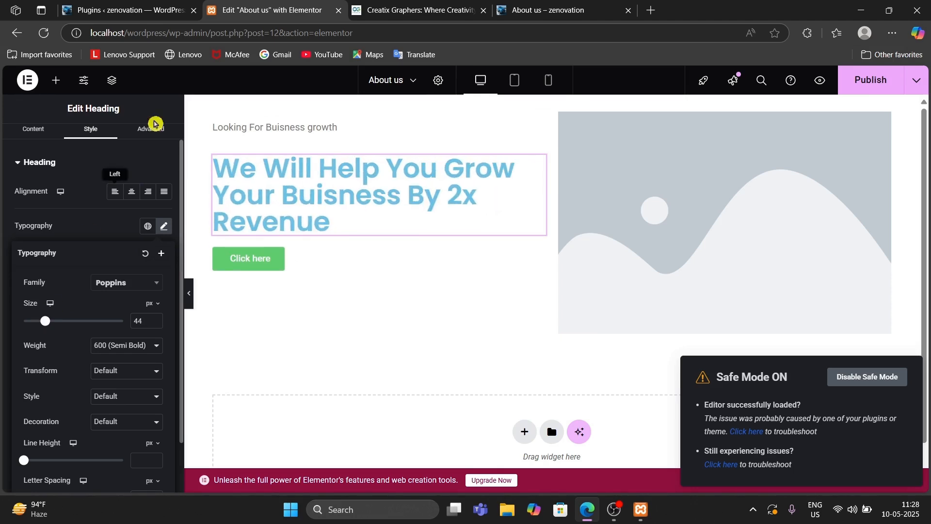
click(395, 9)
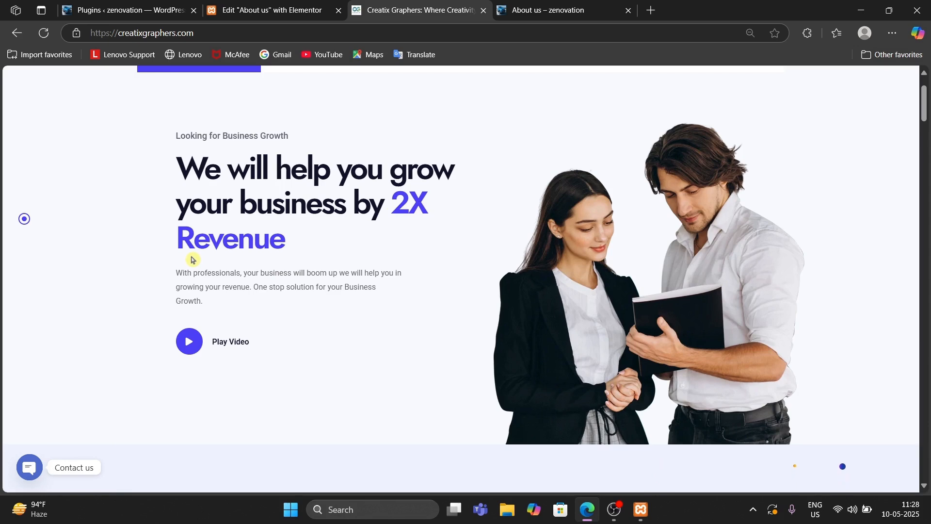
click(236, 4)
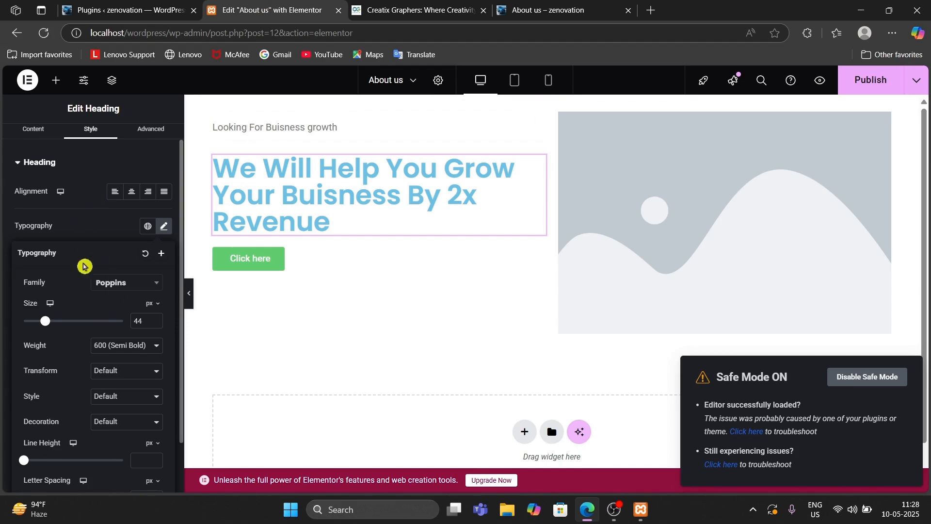
scroll(87, 290, down, 1)
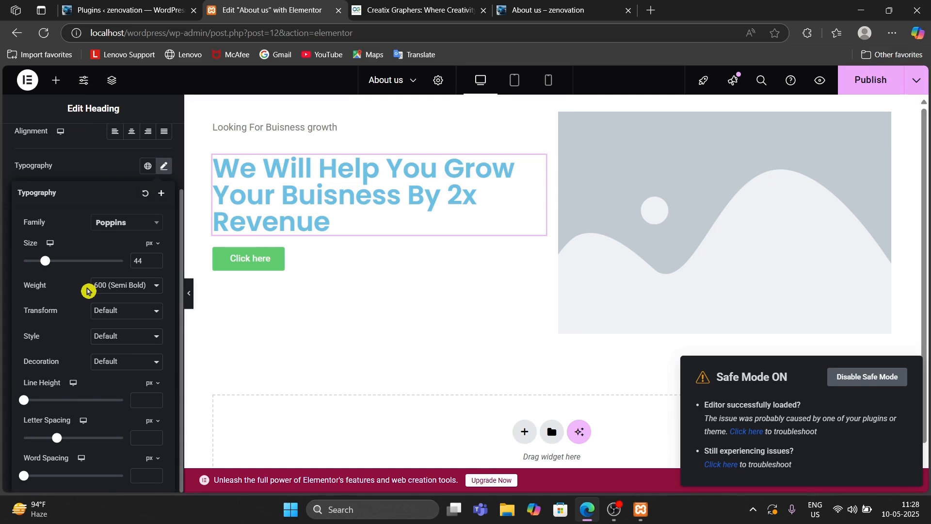
Check the reference paragraph on the Creatix Graphers page and add a Text Editor widget between the heading and the button.
click(439, 3)
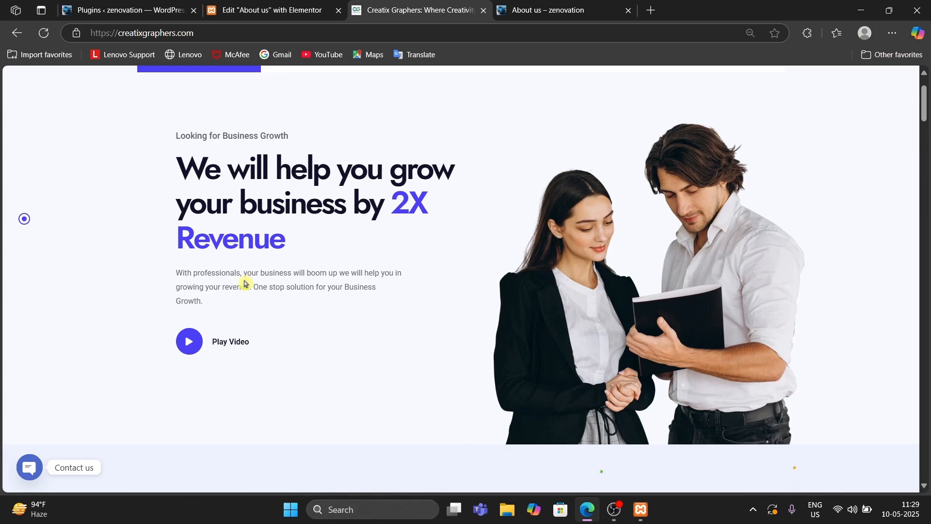
click(234, 10)
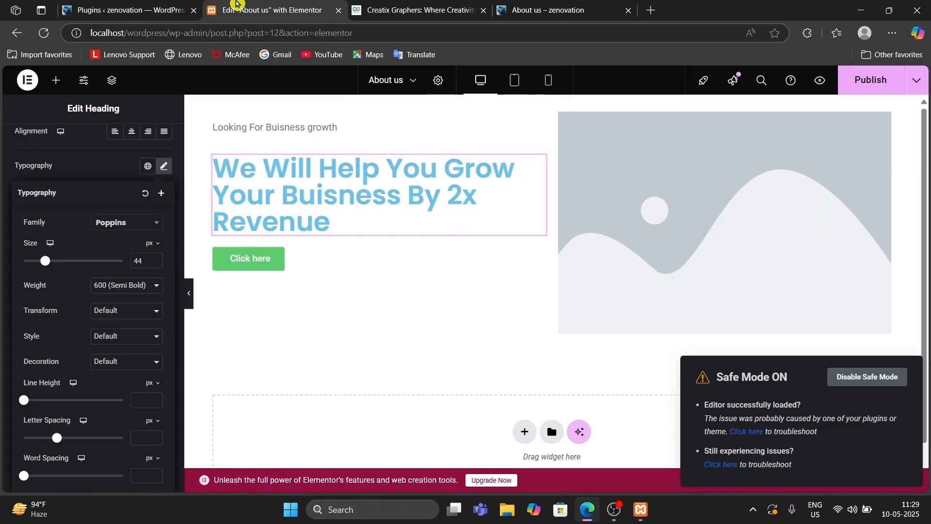
click(56, 81)
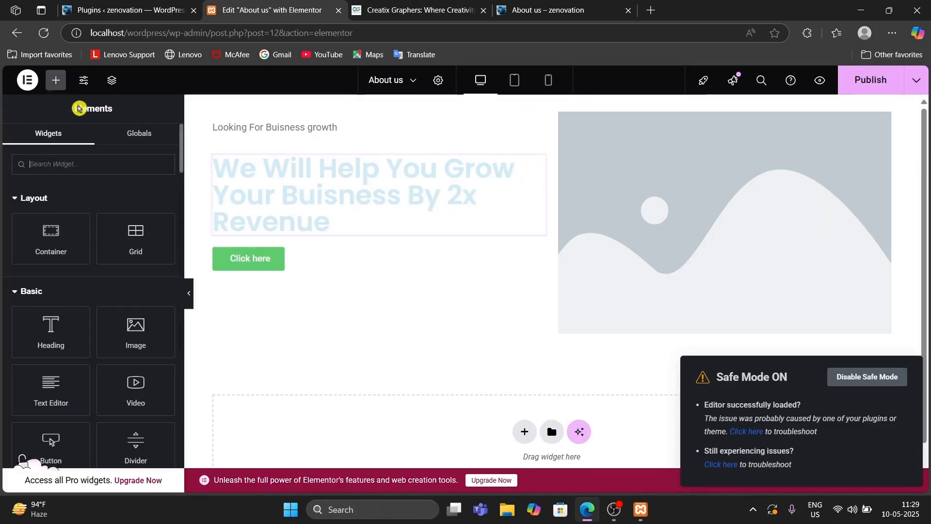
drag(51, 386, 364, 252)
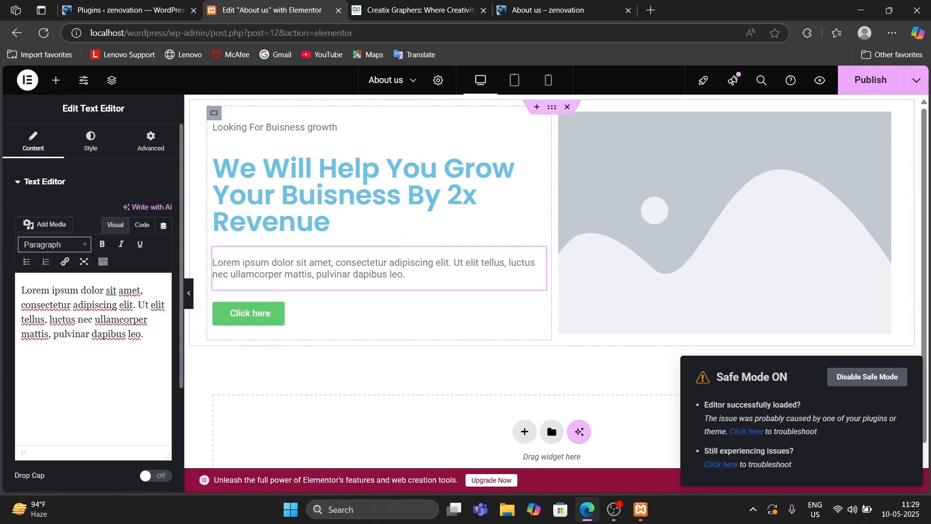
Check the reference paragraph again and clear all placeholder text from the new Text Editor widget.
click(427, 13)
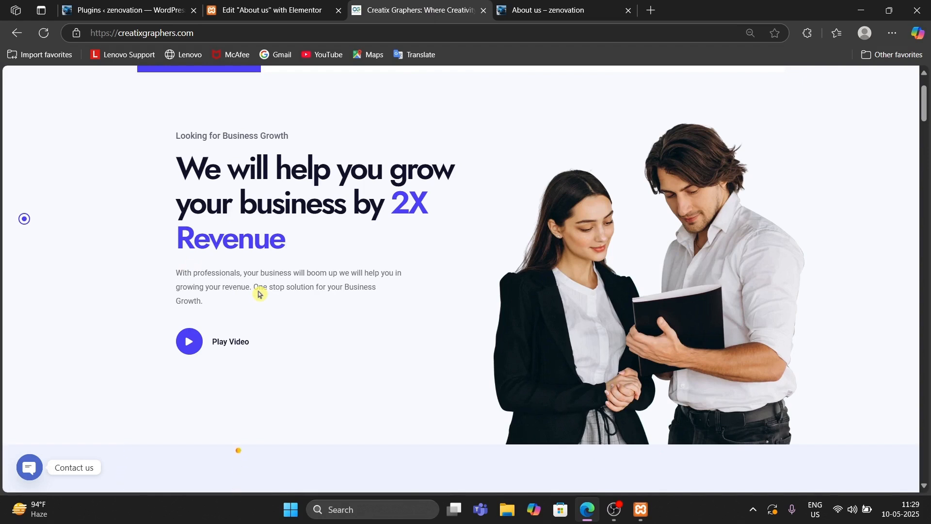
click(252, 7)
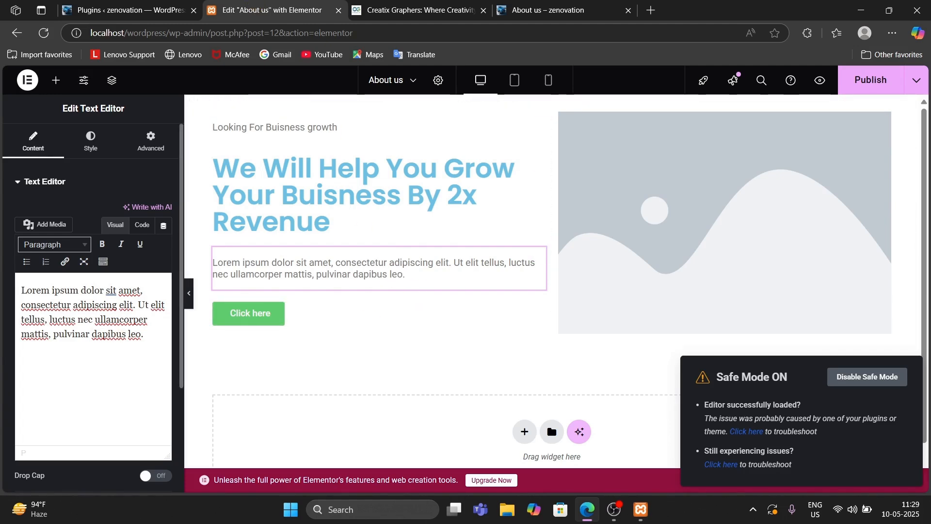
text(\\\\\\\\\\\\\\\\\\\\\\\\\\\\\\\\\\\\\\\\\\\\\\\\\\\\\\\\\\\)
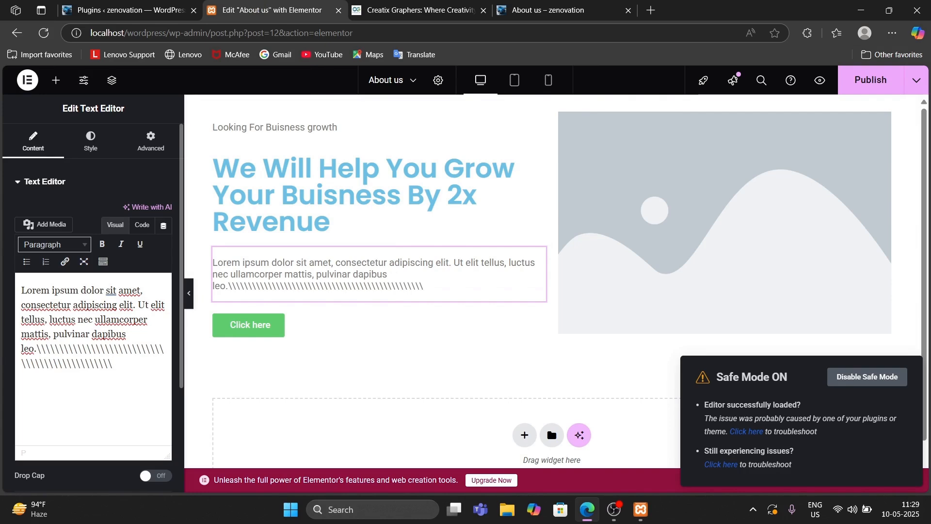
key(BackSpace)
key(BackSpace)
key(BackSpace)
key(BackSpace)
key(BackSpace)
key(BackSpace)
key(BackSpace)
key(BackSpace)
key(BackSpace)
key(BackSpace)
key(BackSpace)
key(BackSpace)
key(BackSpace)
key(BackSpace)
key(BackSpace)
key(BackSpace)
key(BackSpace)
key(BackSpace)
key(BackSpace)
key(BackSpace)
key(BackSpace)
key(BackSpace)
key(BackSpace)
key(BackSpace)
key(BackSpace)
key(BackSpace)
key(BackSpace)
key(BackSpace)
key(BackSpace)
key(BackSpace)
key(BackSpace)
key(BackSpace)
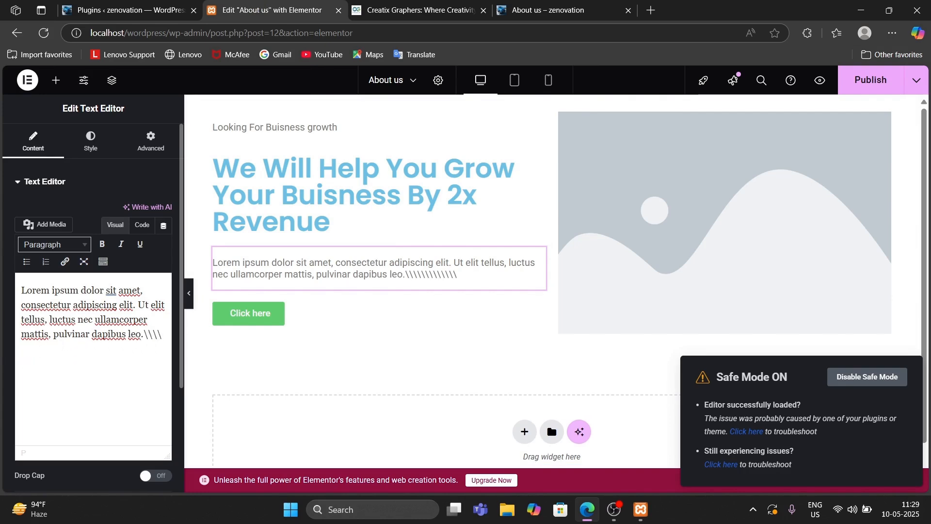
key(BackSpace)
key(BackSpace)
key(BackSpace)
key(BackSpace)
key(BackSpace)
key(BackSpace)
key(BackSpace)
key(BackSpace)
key(BackSpace)
key(BackSpace)
key(BackSpace)
key(BackSpace)
key(BackSpace)
key(BackSpace)
key(BackSpace)
key(BackSpace)
key(BackSpace)
key(BackSpace)
key(BackSpace)
key(BackSpace)
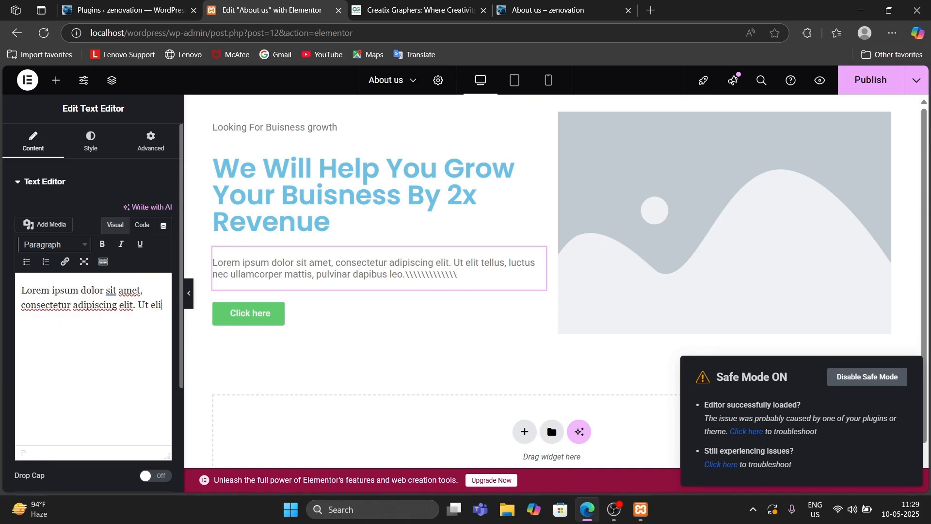
key(BackSpace)
key(BackSpace)
key(BackSpace)
key(BackSpace)
key(BackSpace)
key(BackSpace)
key(BackSpace)
key(BackSpace)
key(BackSpace)
key(BackSpace)
key(BackSpace)
key(BackSpace)
key(BackSpace)
key(BackSpace)
key(BackSpace)
key(BackSpace)
key(BackSpace)
key(BackSpace)
key(BackSpace)
key(BackSpace)
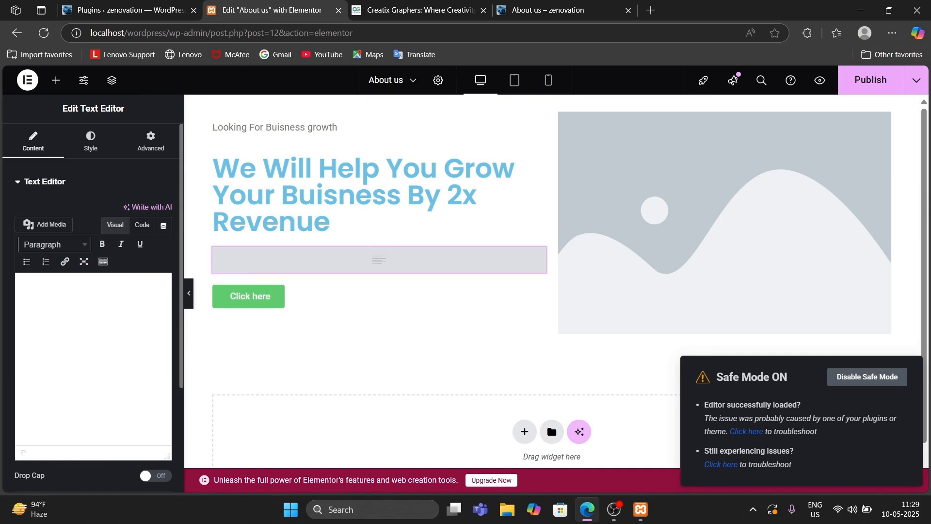
Enter "With Professionals , your buisness will boom up" as the paragraph text, following the Creatix Graphers reference wording.
text(Wit)
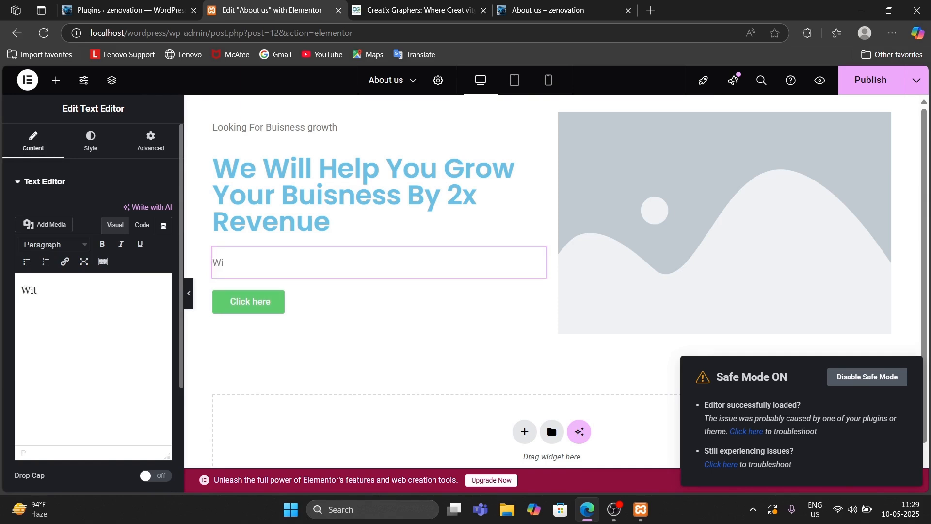
text(h Profess)
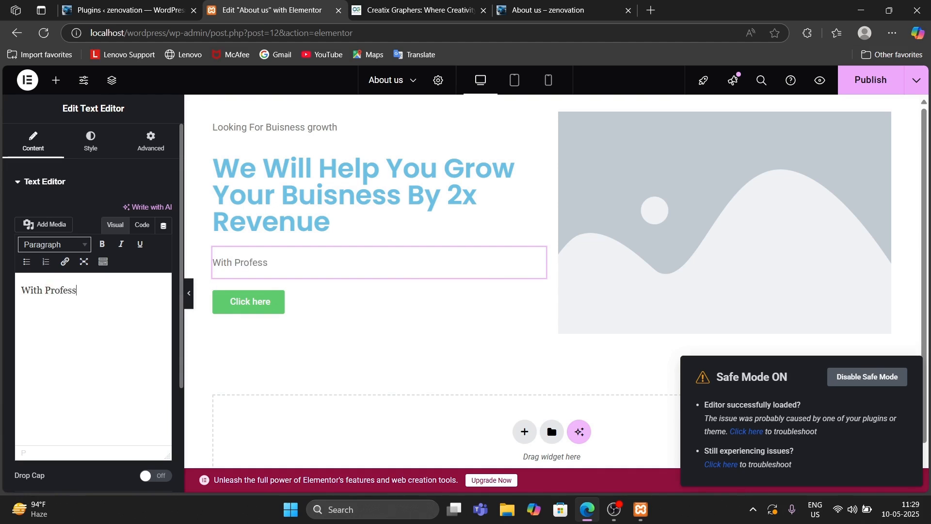
text(ionals)
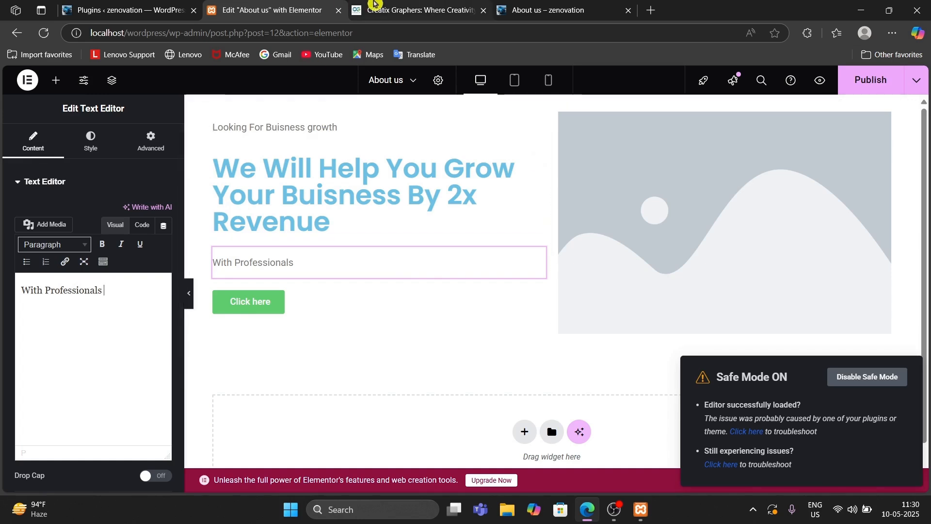
click(388, 10)
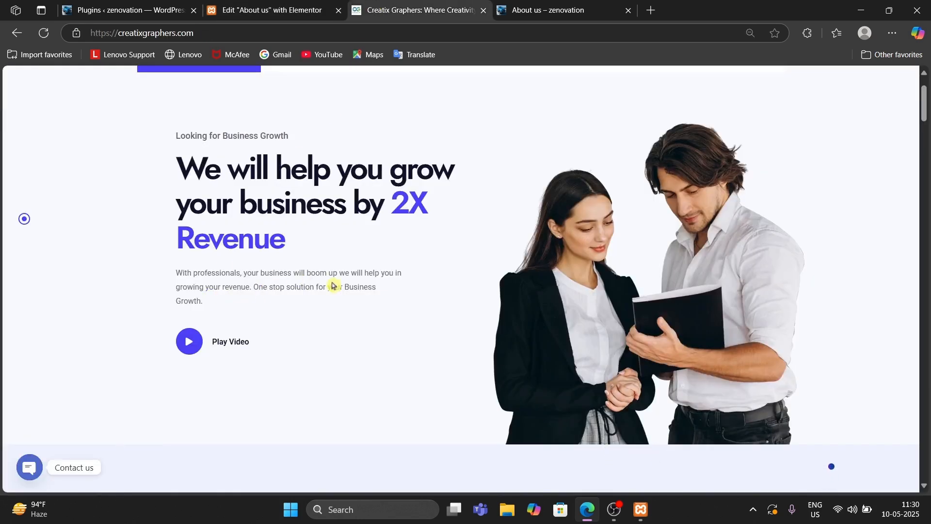
click(246, 7)
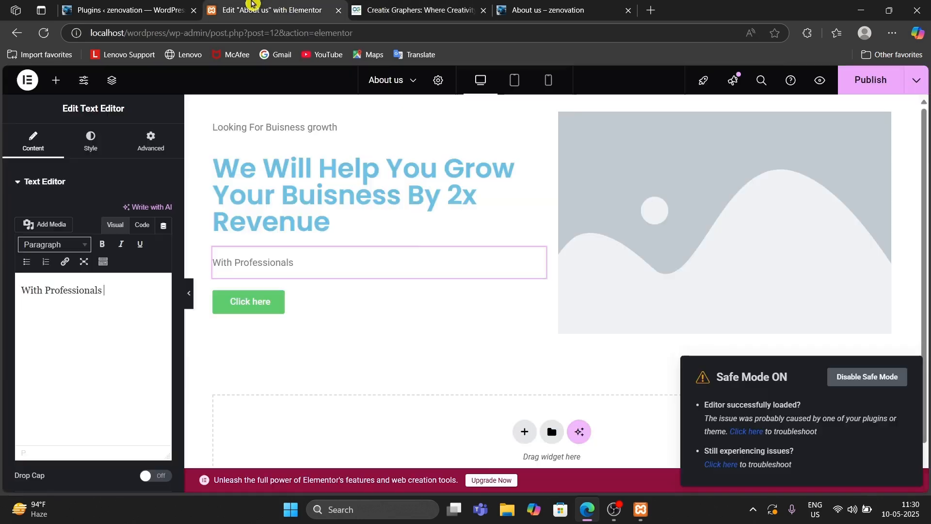
text(y)
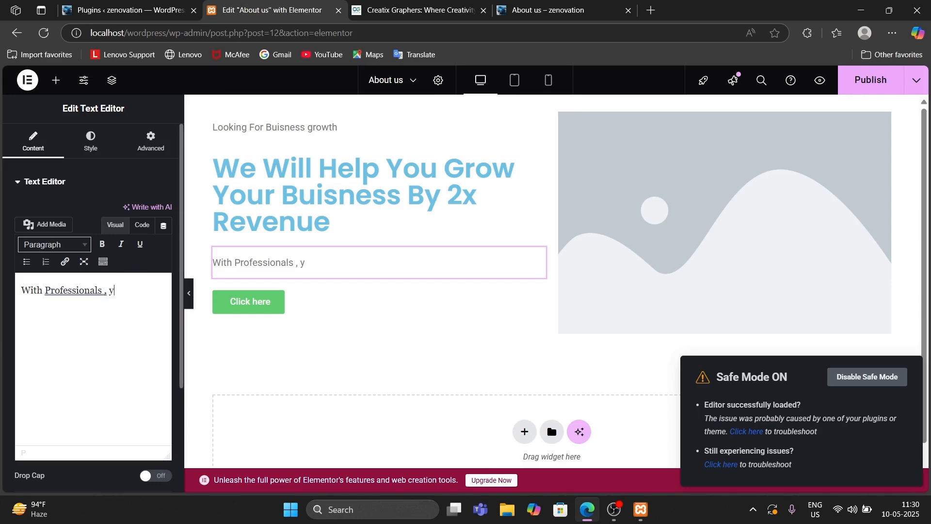
text(our buisness w)
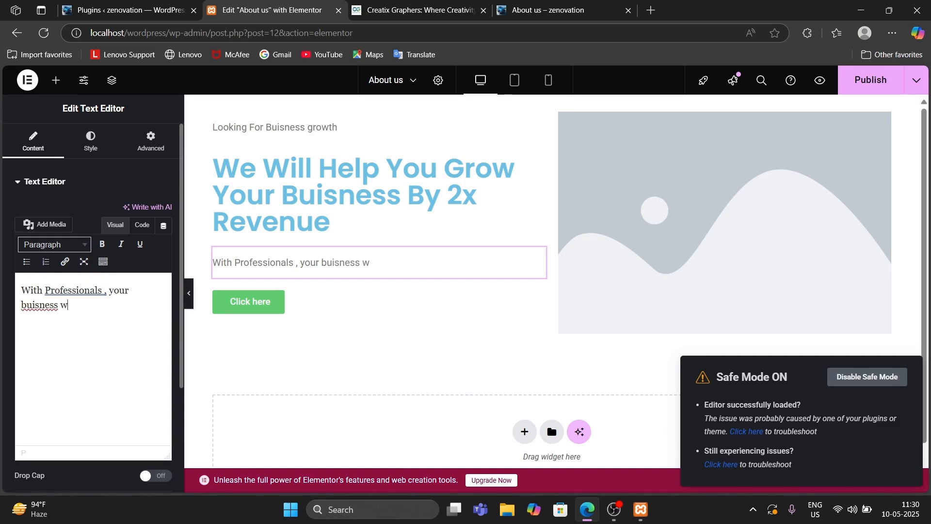
text(ill boom up)
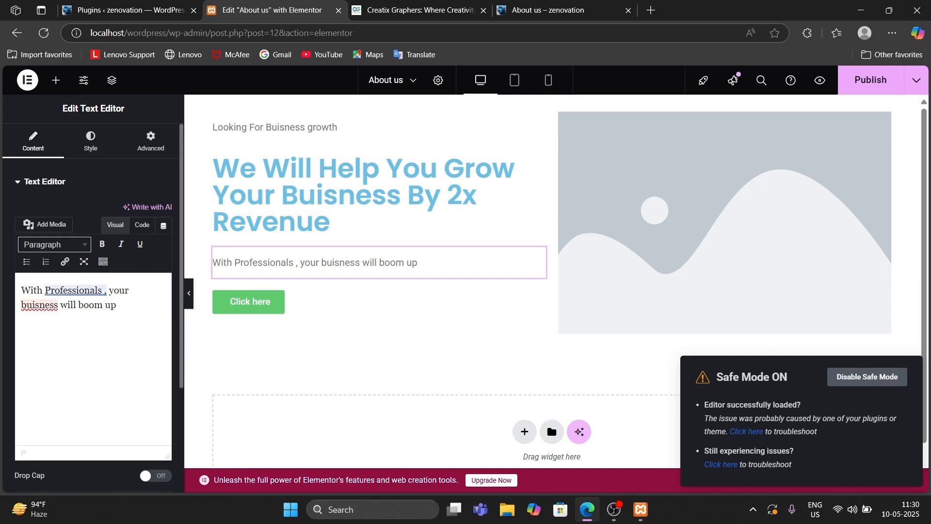
Check the reference wording and continue the paragraph with ", we will help you to growing your rvenue.".
click(405, 4)
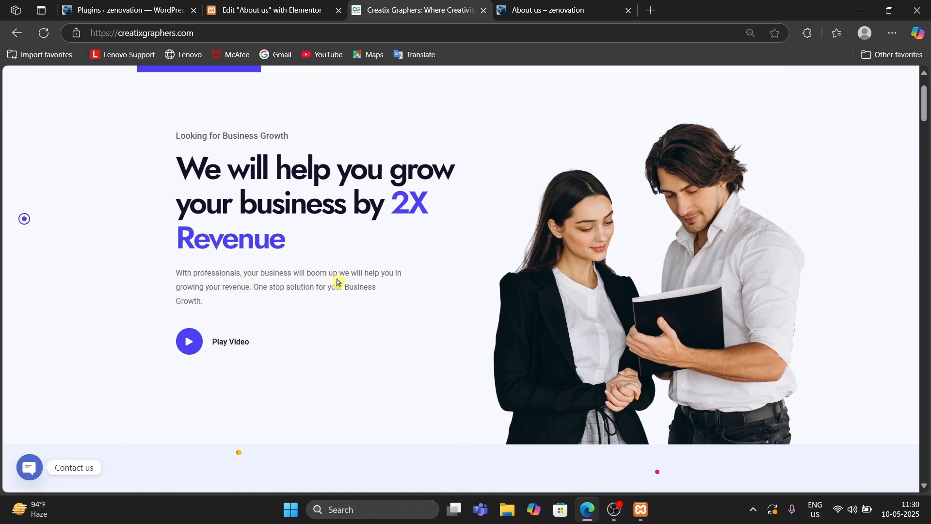
click(237, 9)
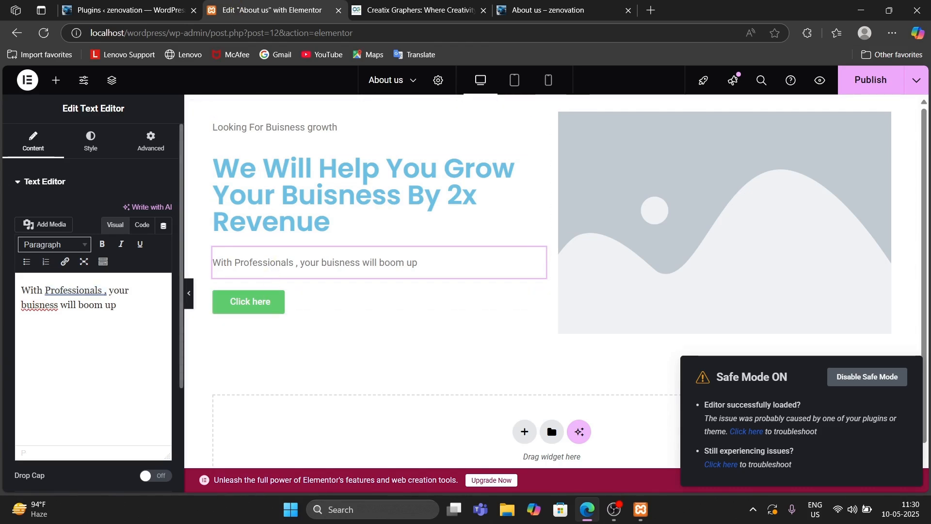
text(we will help yo)
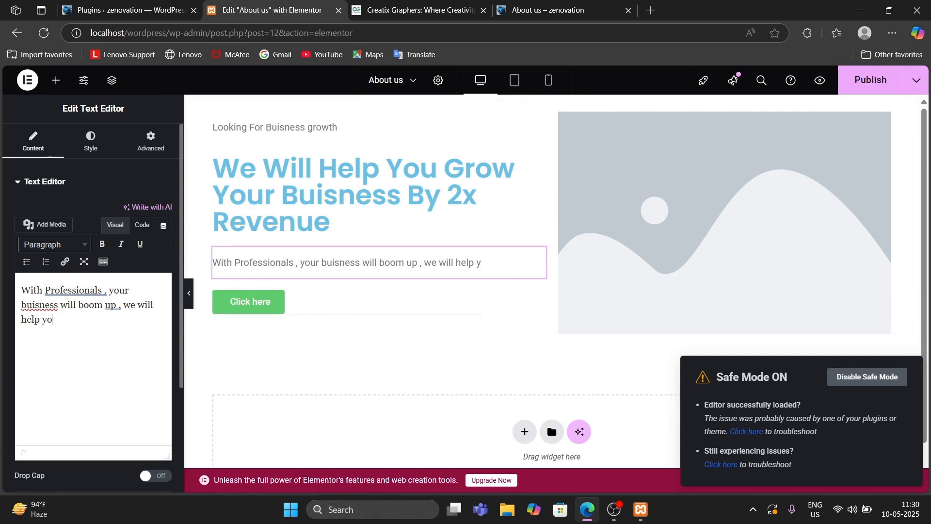
text(u to grouwi)
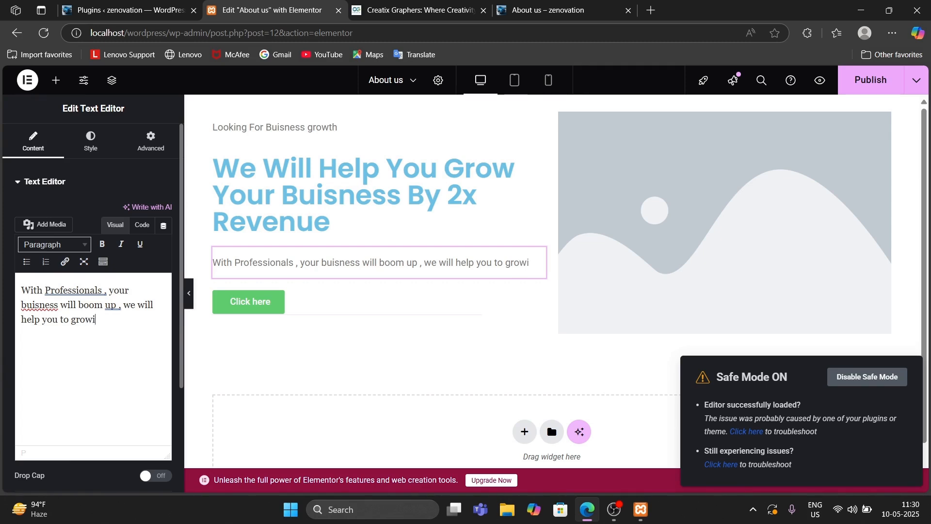
text(ng your r)
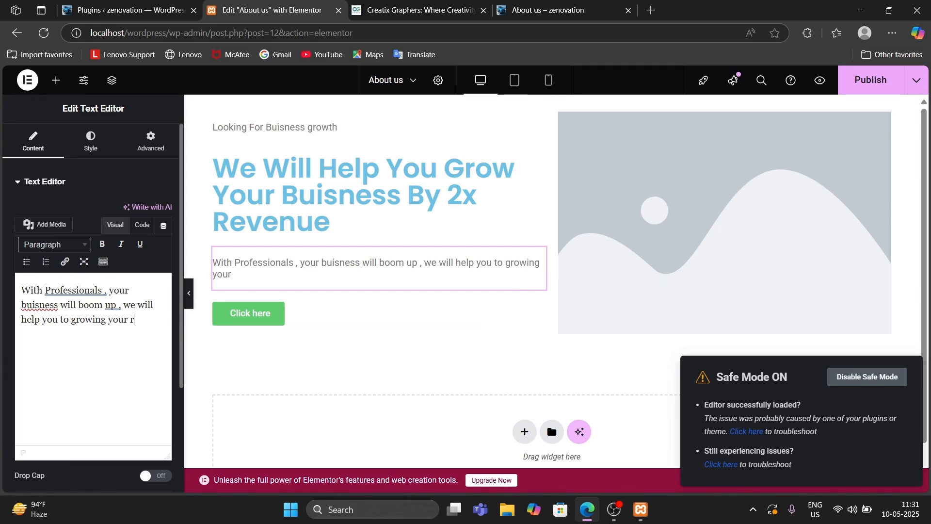
text(vene)
Check the reference paragraph on the Creatix Graphers page and continue the text with "One stop solution for your buisness growth".
click(441, 9)
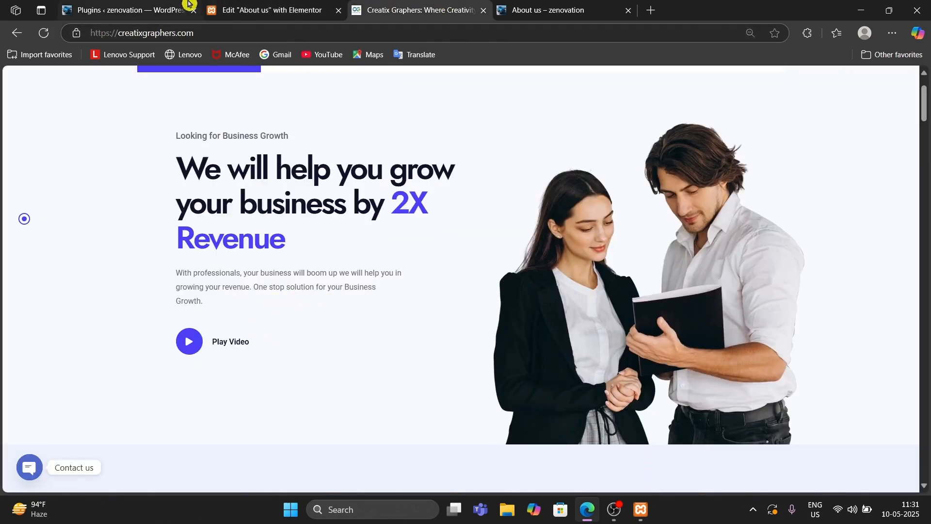
click(264, 3)
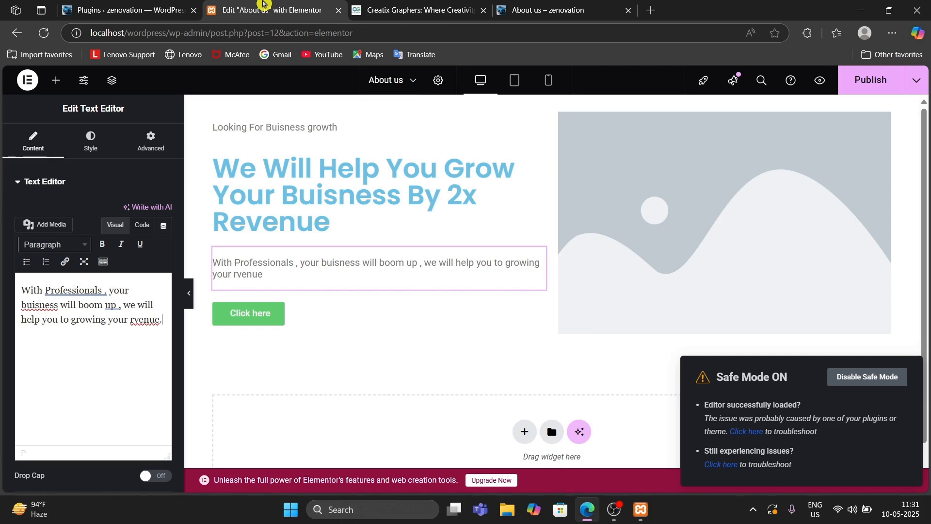
text(One stop solut)
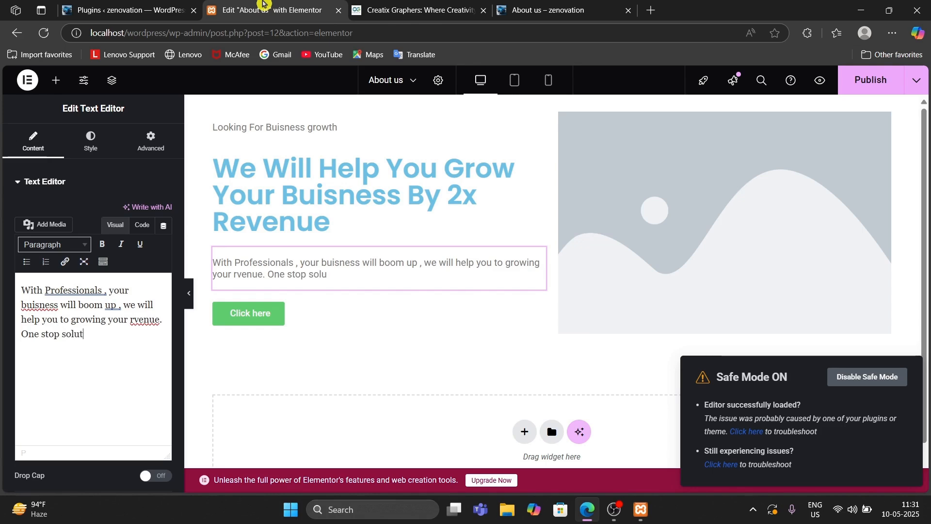
text(ion for y)
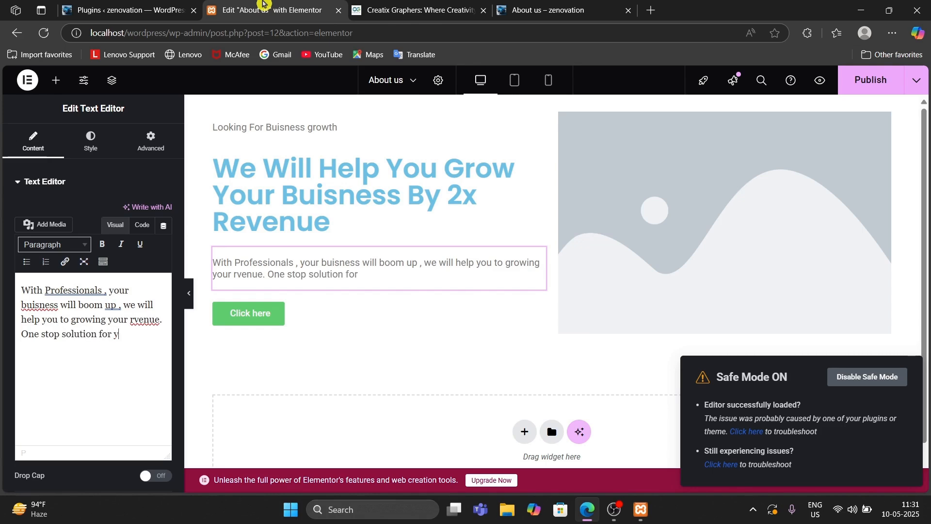
text(our bui)
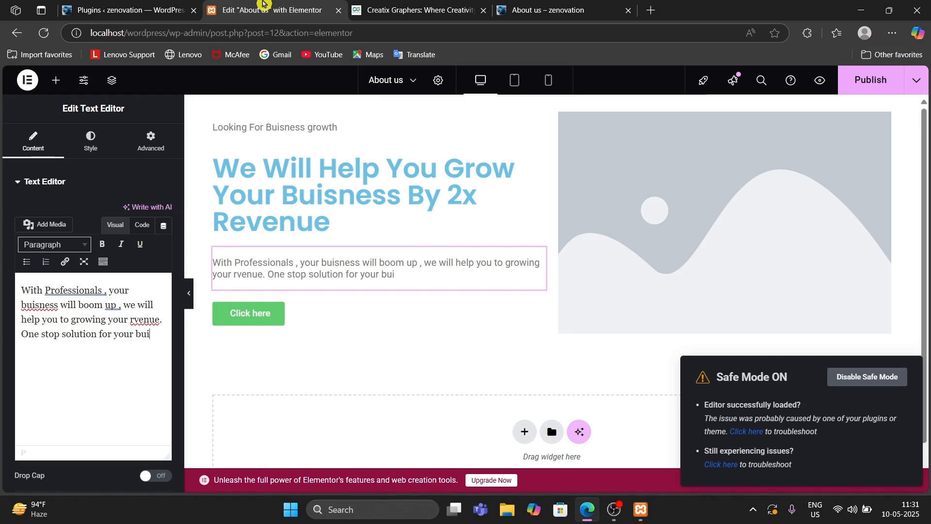
text(sness gro)
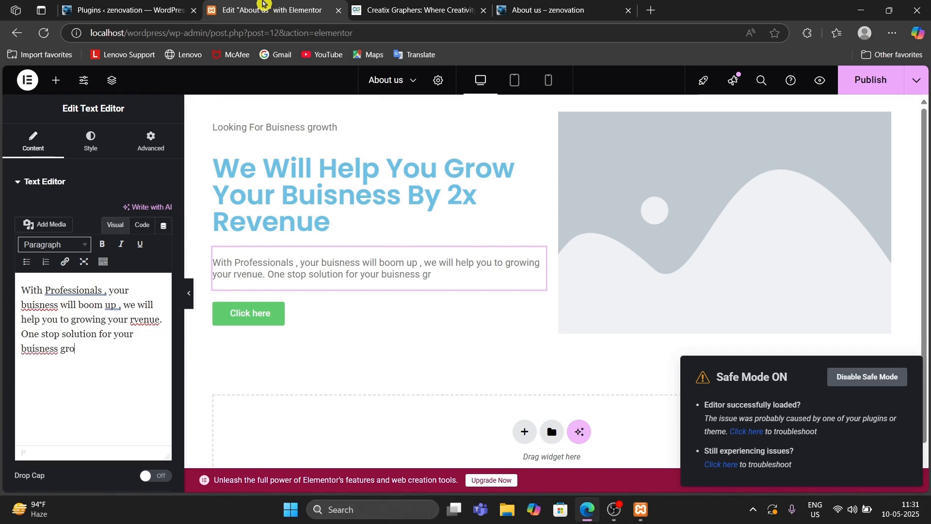
text(wth)
key(BackSpace)
text(th)
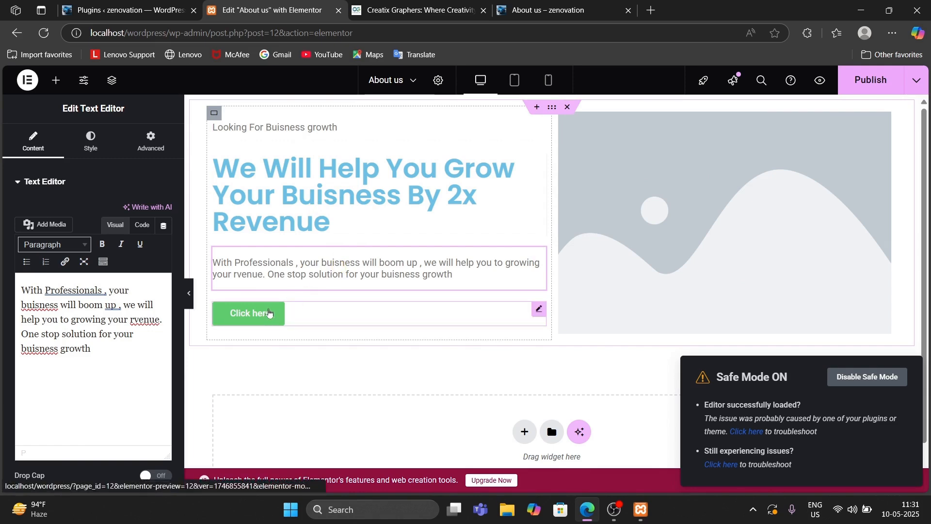
Edit the button below the paragraph, check the Creatix Graphers button label, and set the button text to "play video".
click(538, 310)
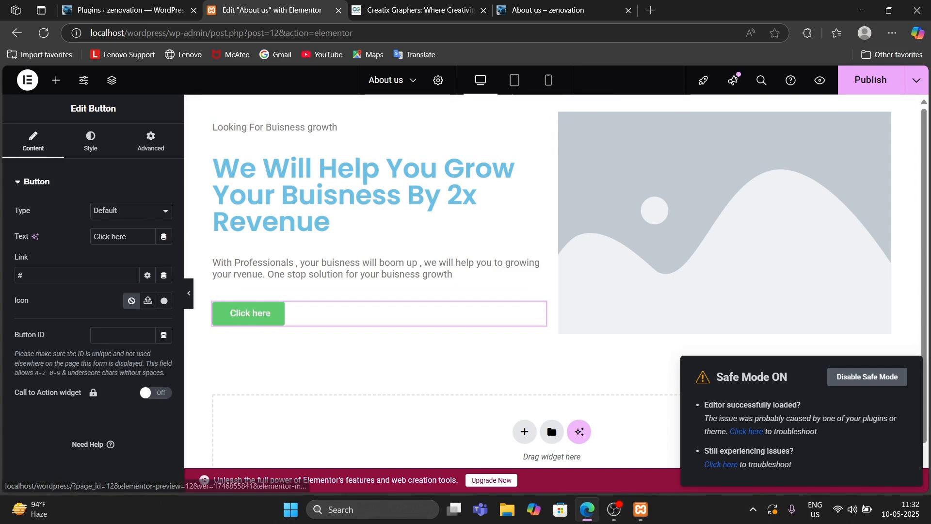
click(403, 4)
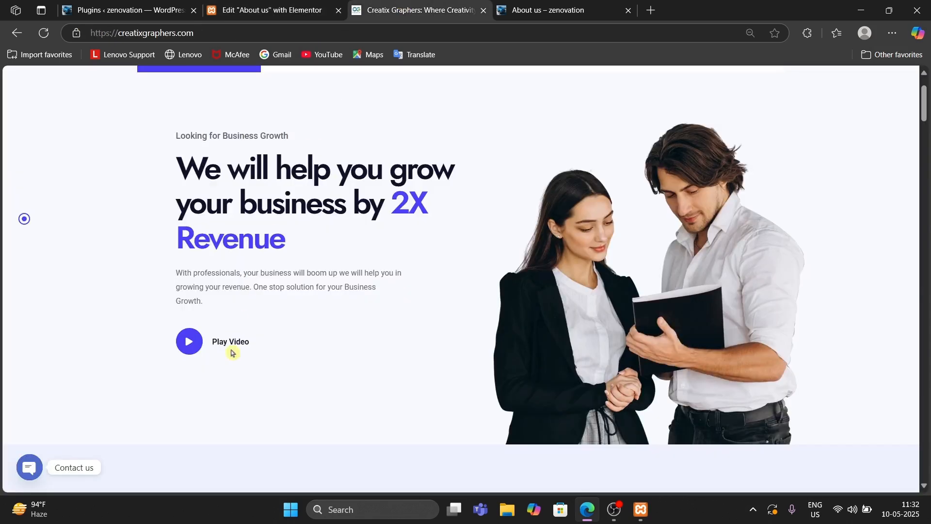
click(275, 7)
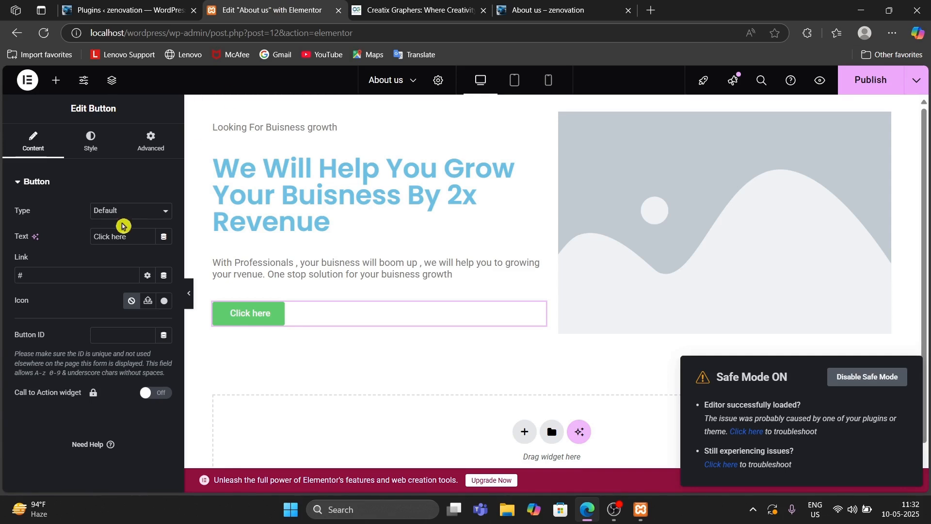
key(BackSpace)
key(BackSpace)
key(BackSpace)
key(BackSpace)
key(BackSpace)
key(BackSpace)
key(BackSpace)
key(BackSpace)
key(BackSpace)
key(BackSpace)
text(pl)
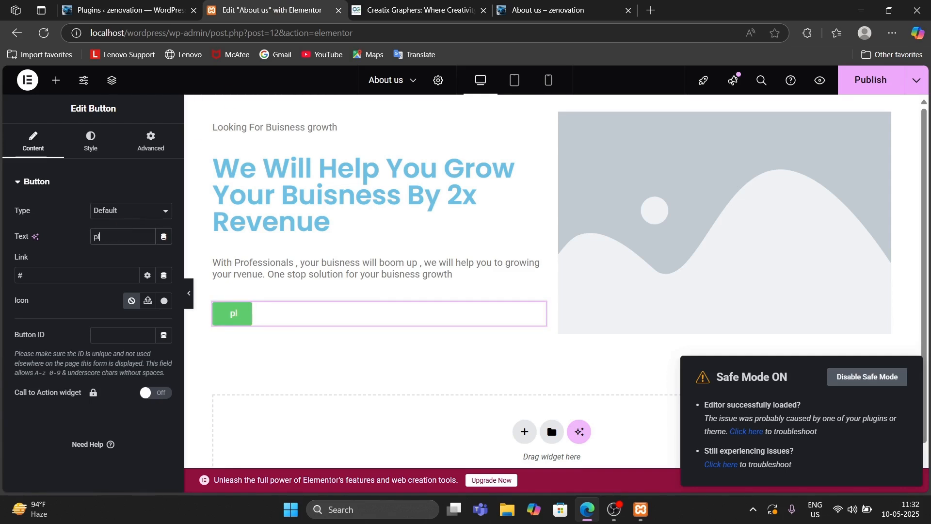
text(ay video)
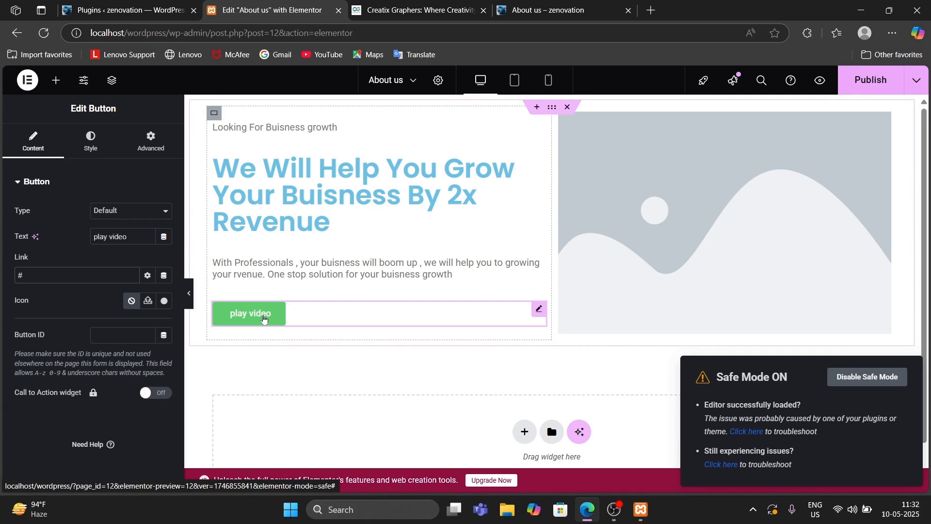
Open YouTube in a new browser tab and search for "zenovation hindi".
click(658, 9)
click(308, 56)
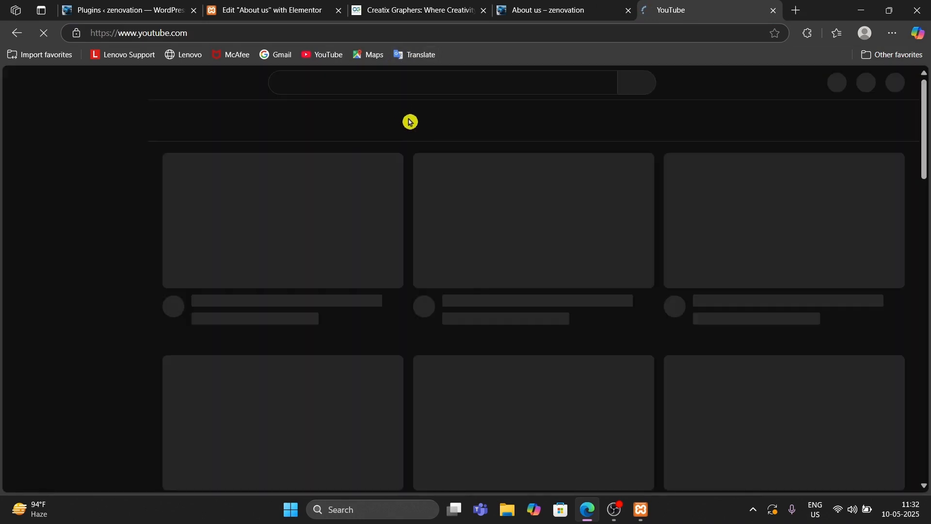
click(439, 86)
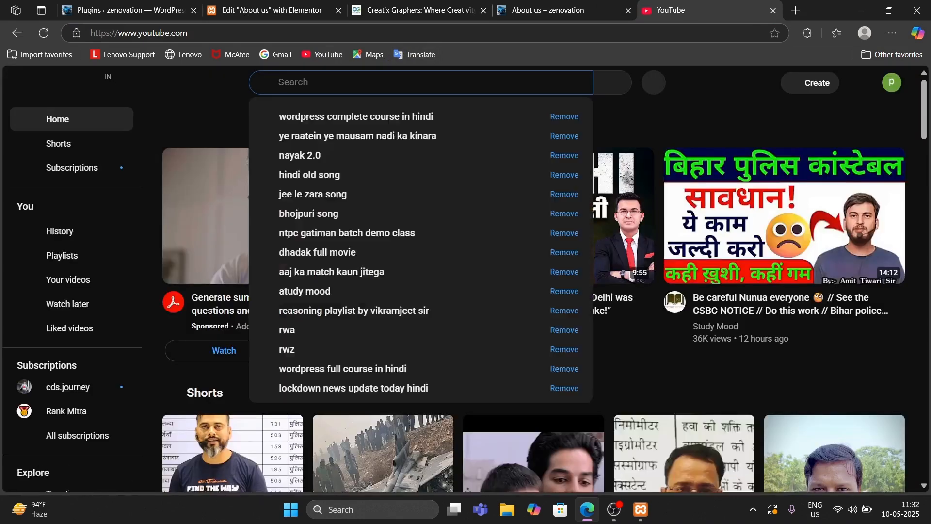
text(ze)
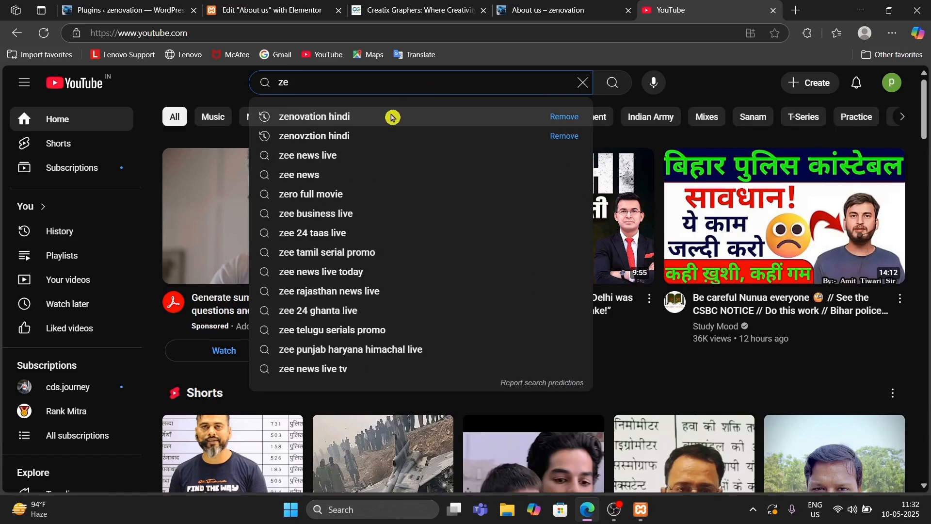
click(392, 117)
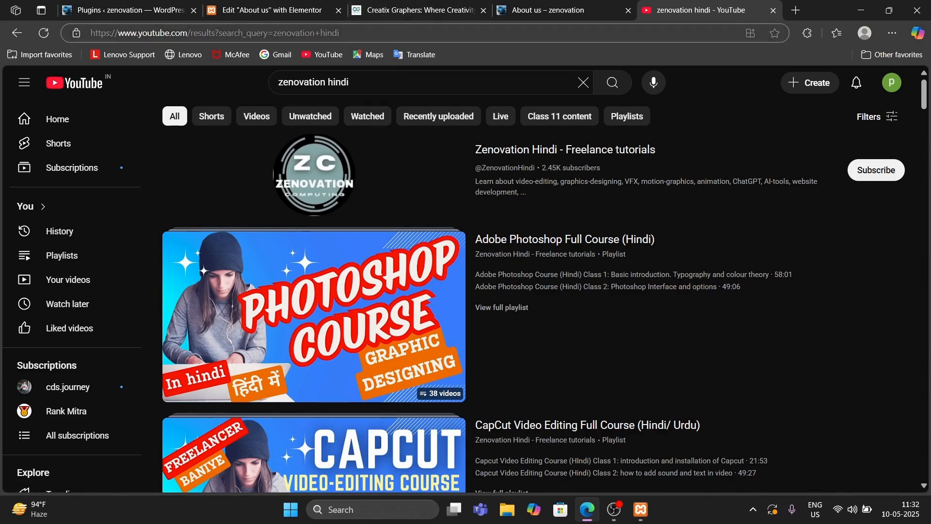
Copy the YouTube search results address, close that tab, and paste the address into the play video button's link after the existing #.
key(ctrl+l)
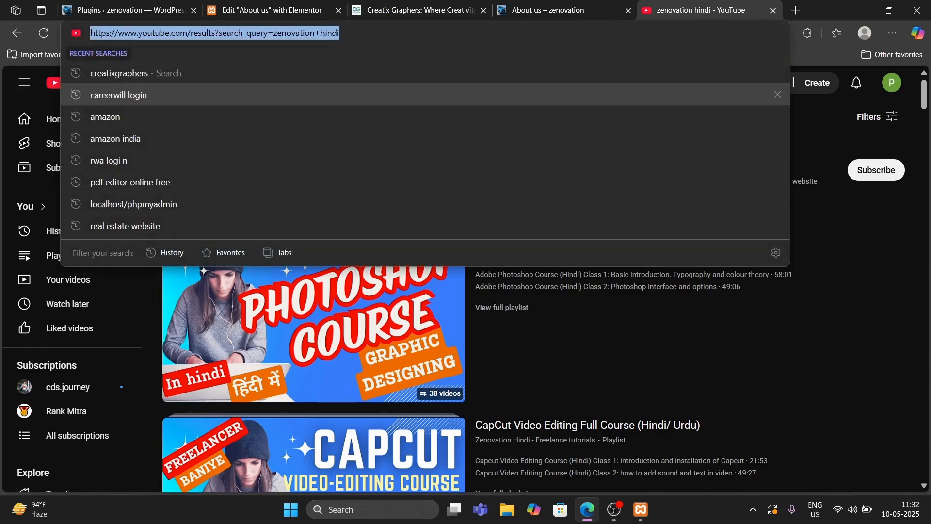
key(Escape)
click(776, 13)
click(139, 7)
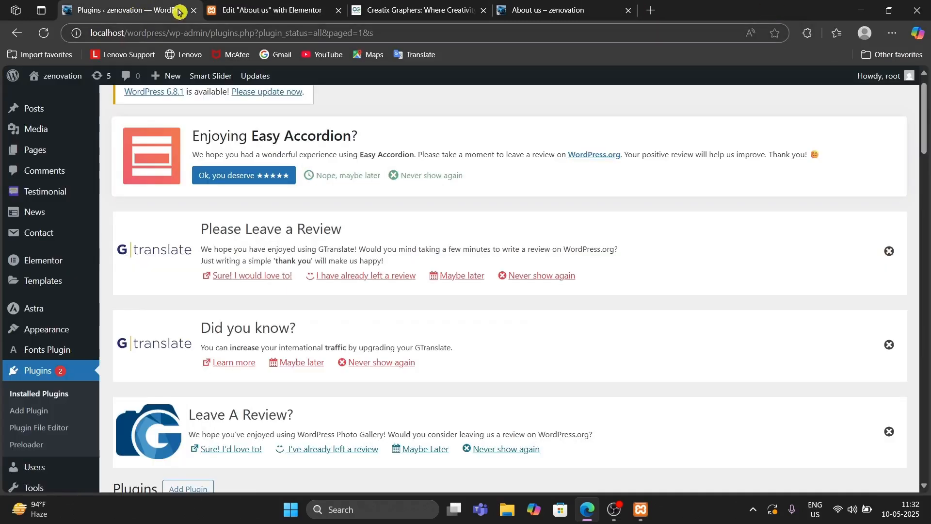
click(261, 5)
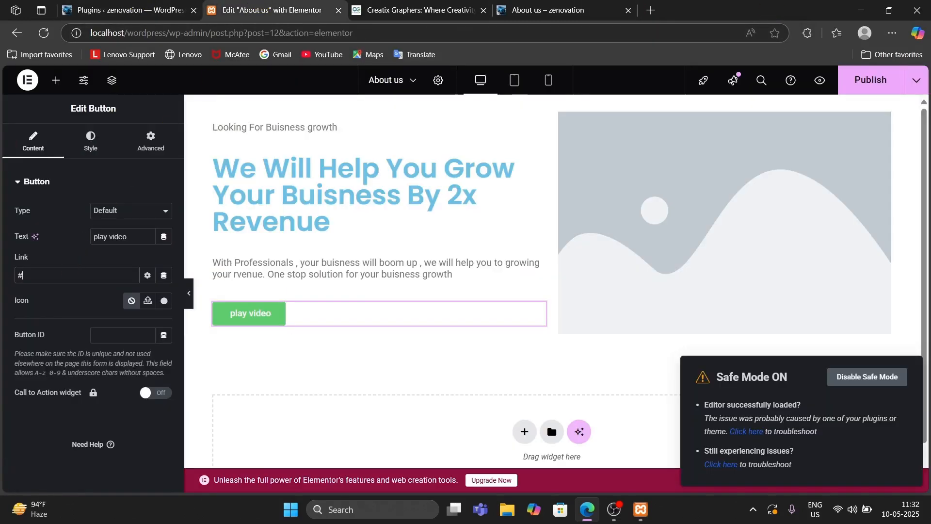
key(ctrl+v)
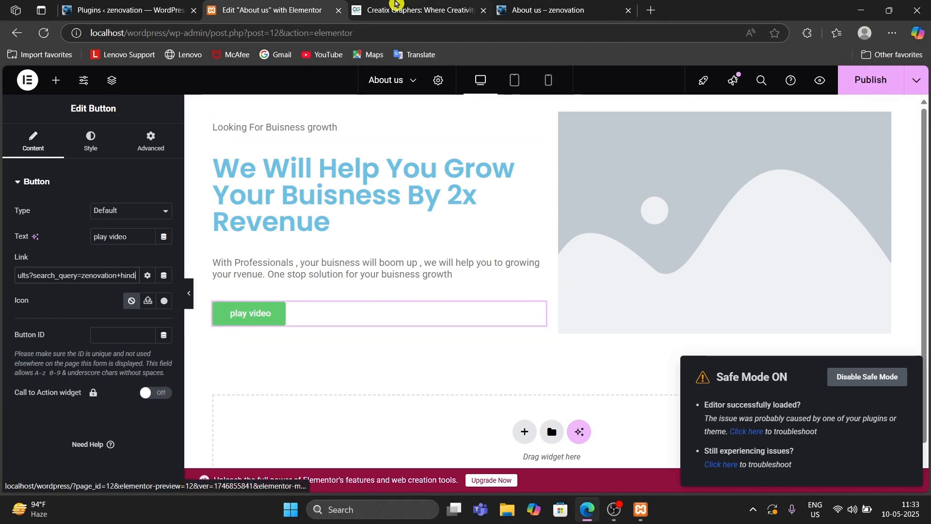
Examine the icon and link of the Play Video button on the Creatix Graphers page, then return to the Elementor editor.
click(418, 10)
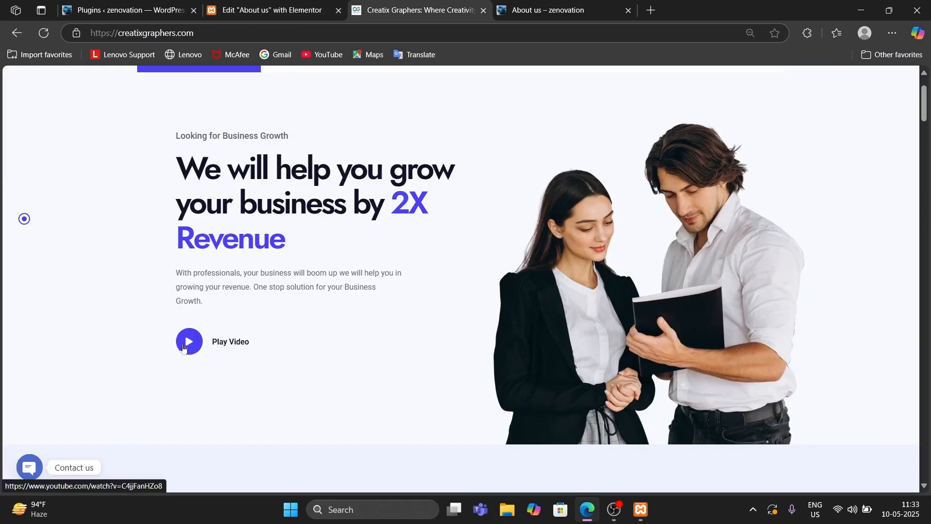
click(243, 7)
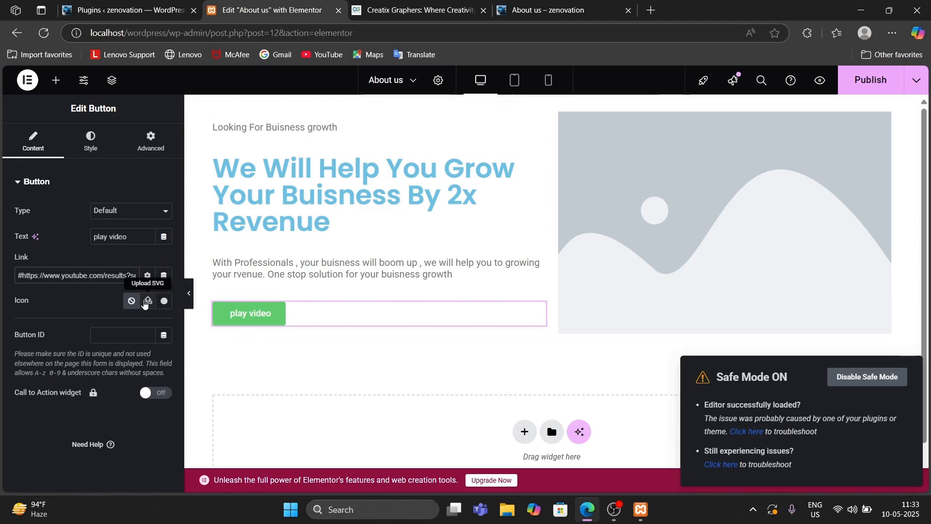
click(397, 16)
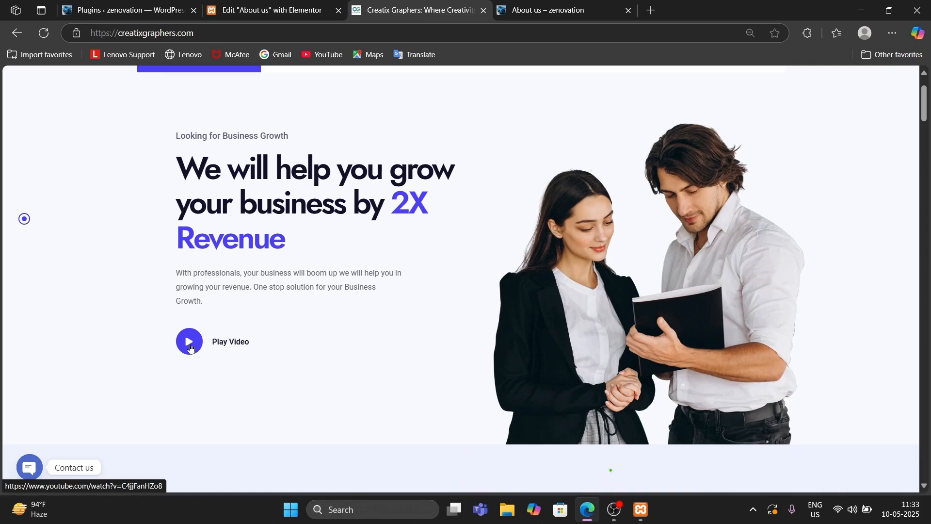
scroll(191, 349, up, 5)
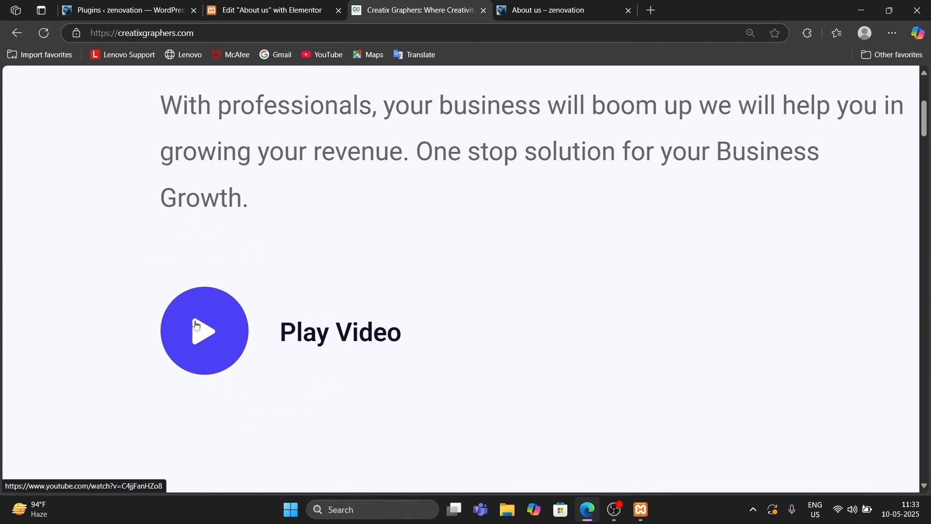
scroll(196, 325, down, 5)
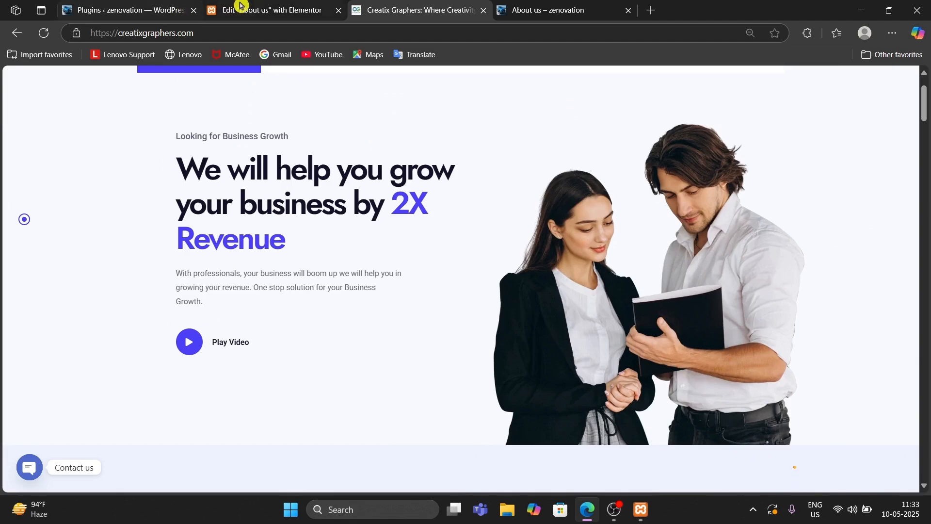
click(241, 5)
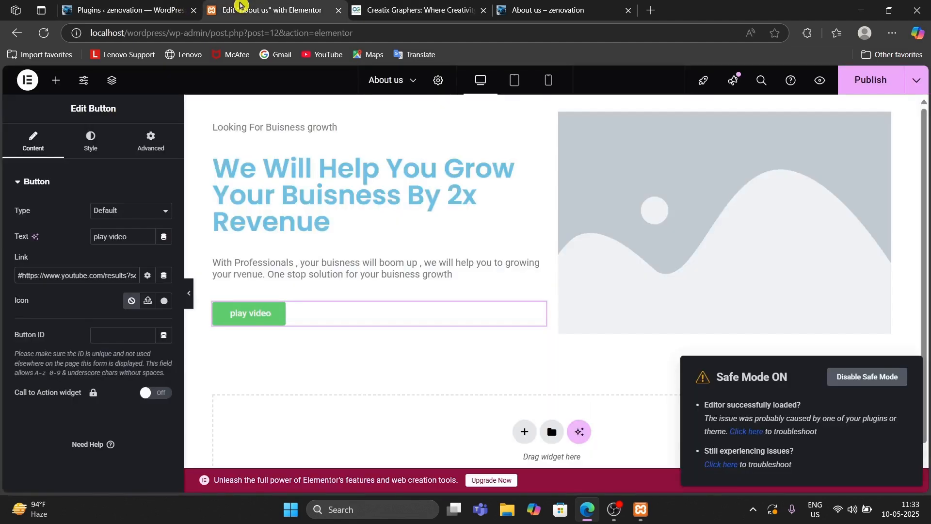
click(165, 301)
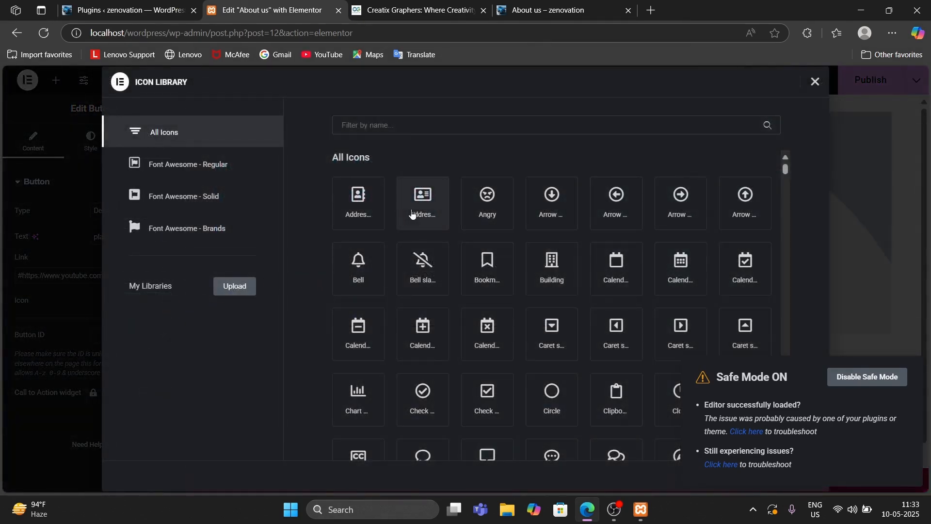
scroll(514, 237, down, 2)
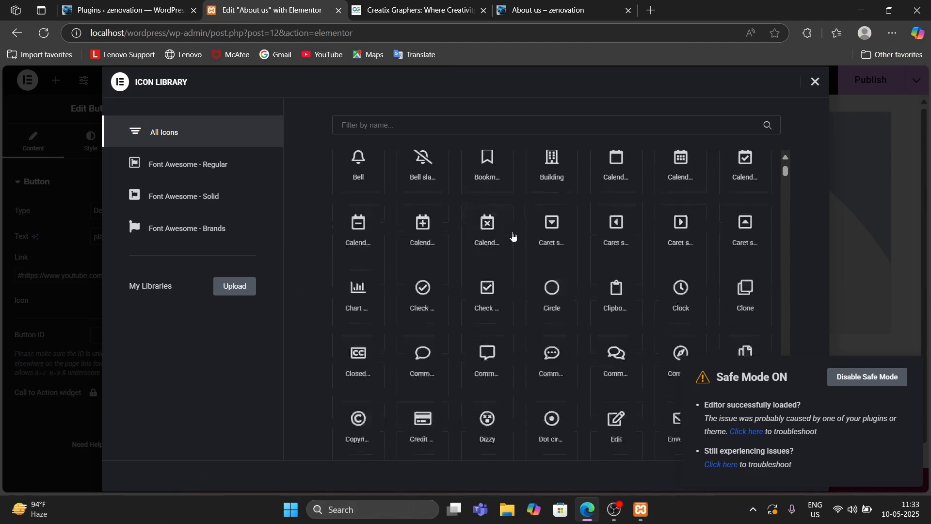
scroll(514, 237, down, 2)
click(551, 191)
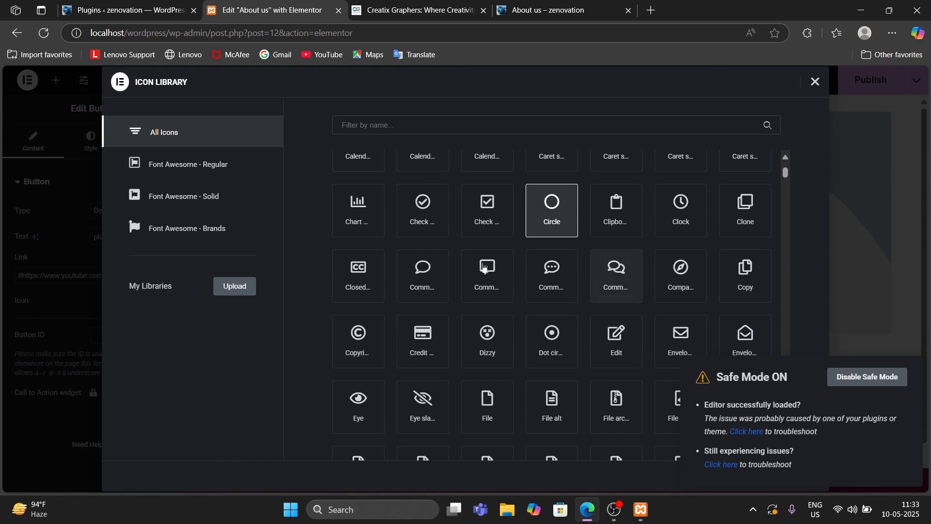
scroll(664, 260, down, 2)
scroll(661, 258, down, 8)
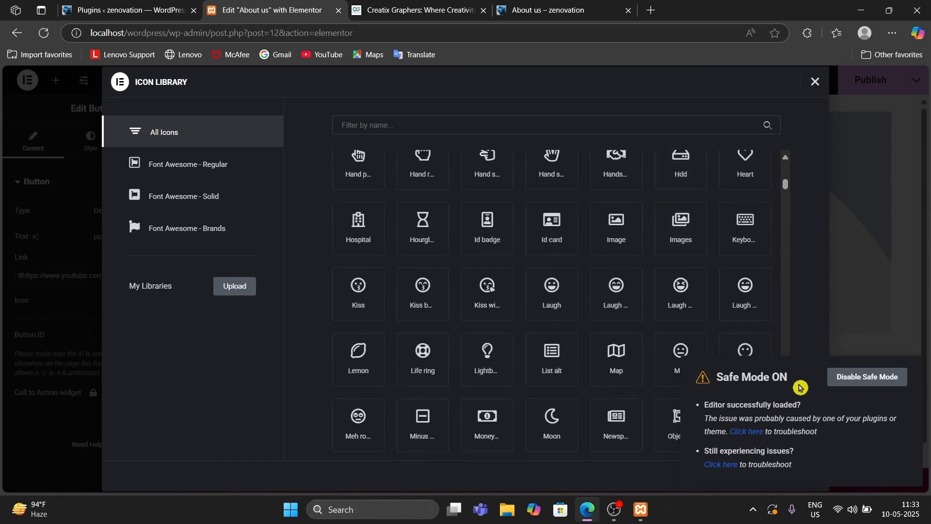
drag(796, 376, 749, 342)
click(857, 241)
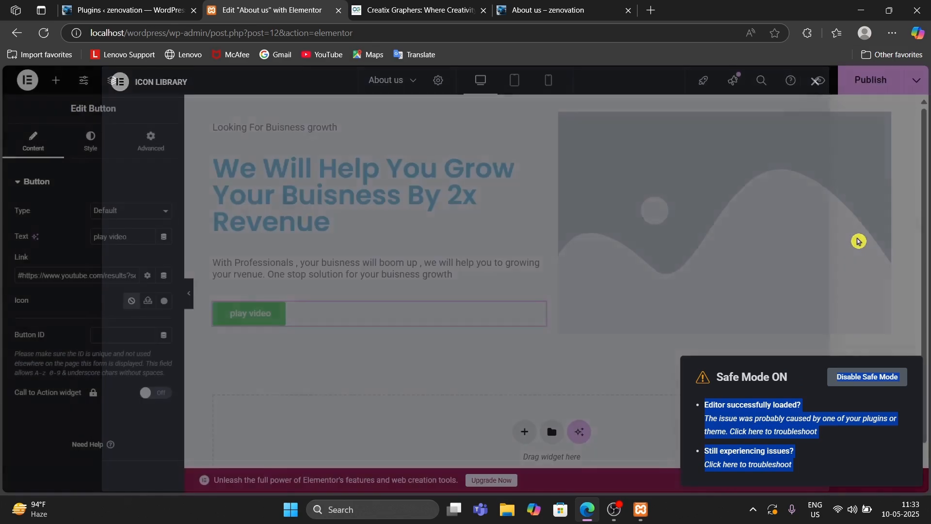
Browse the Font Awesome - Regular icons and the custom icon upload option for the play video button, then close the icon library.
click(164, 301)
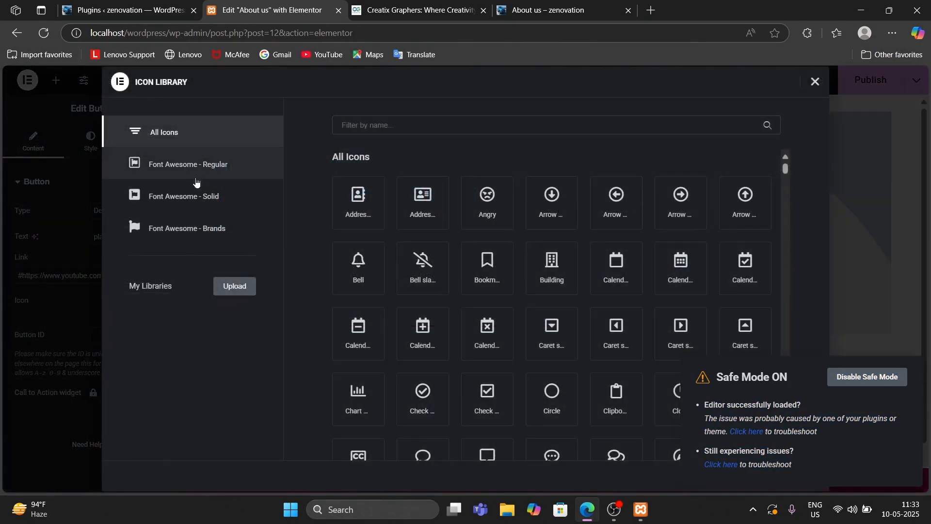
click(197, 172)
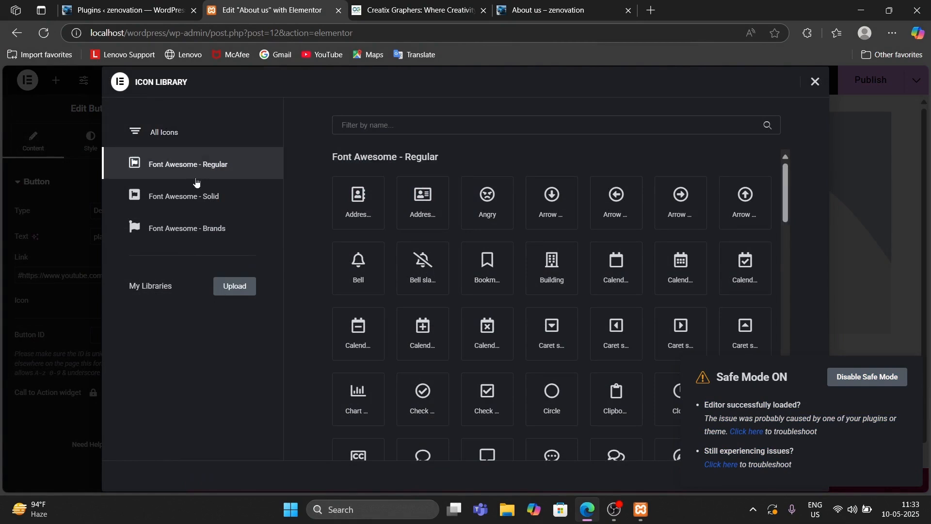
click(357, 260)
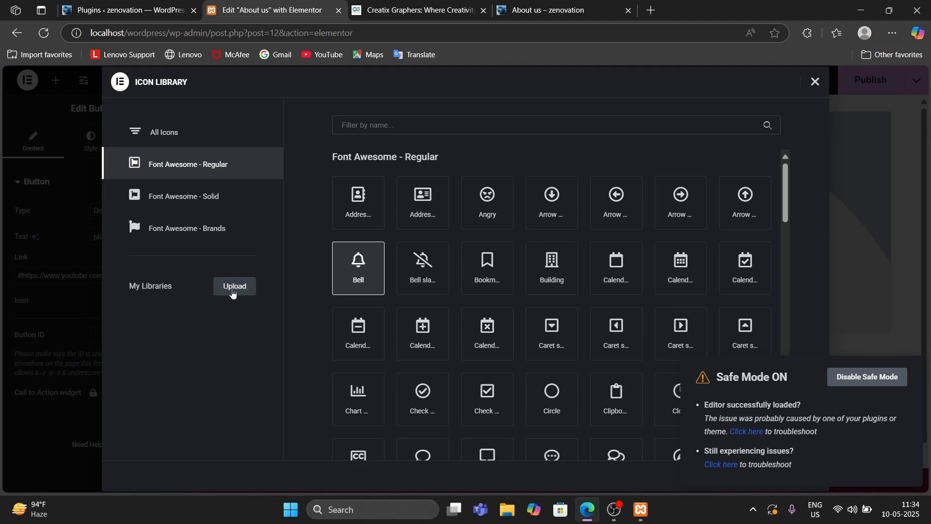
click(233, 293)
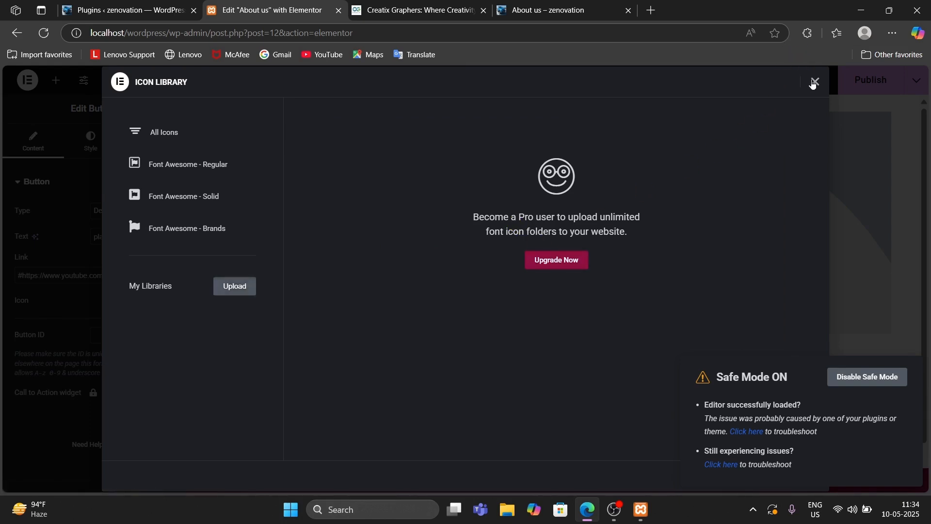
click(814, 83)
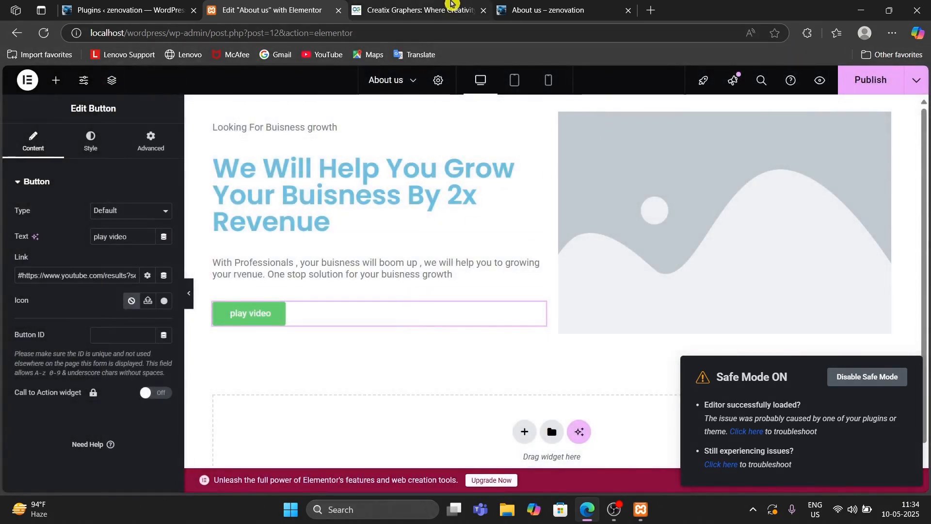
Save the image of the two professionals from the Creatix Graphers page to Downloads as "demo img".
click(397, 5)
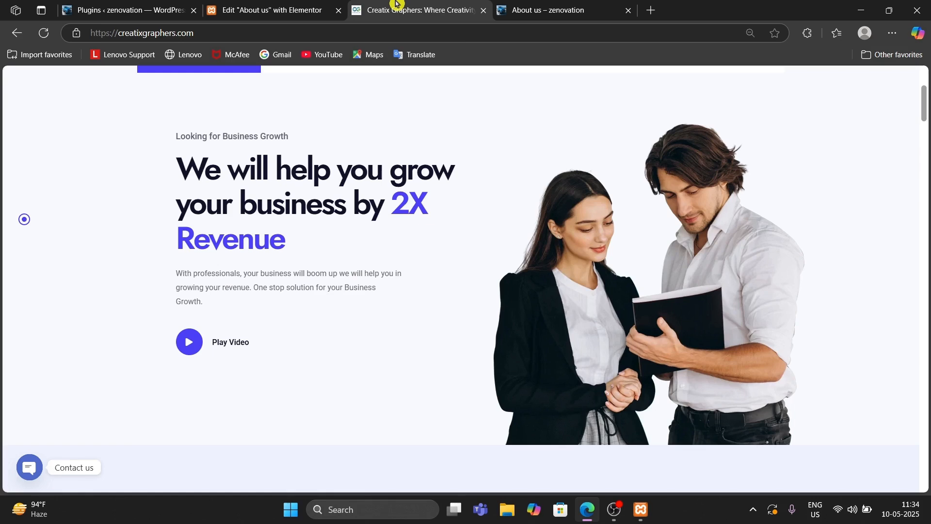
right_click(621, 246)
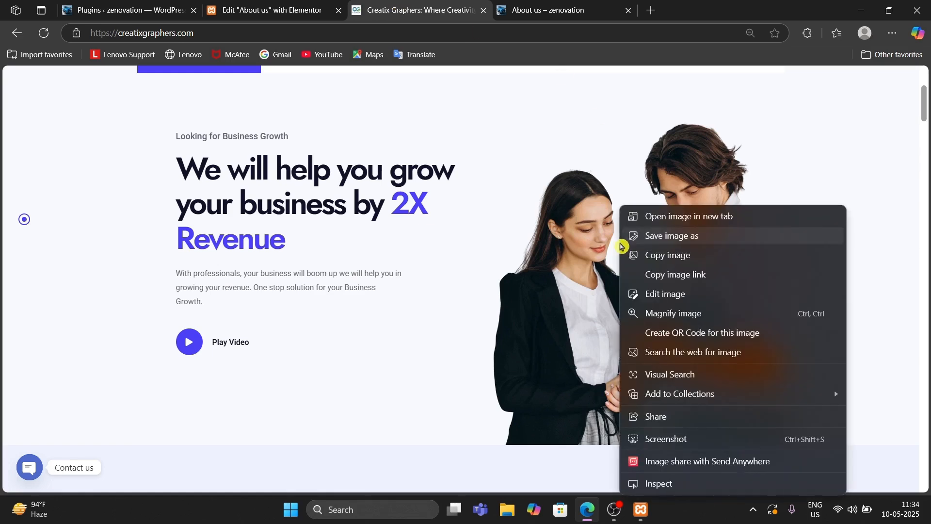
click(648, 236)
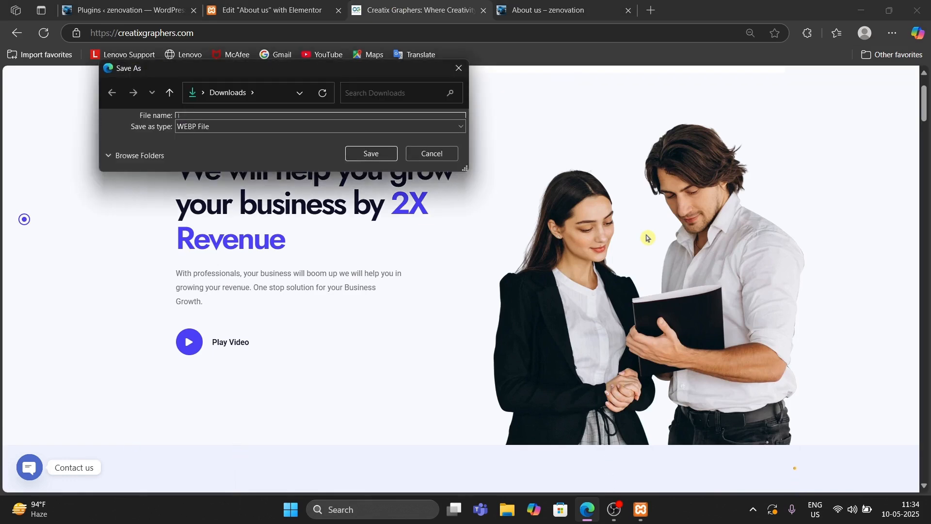
text(demo img)
key(Return)
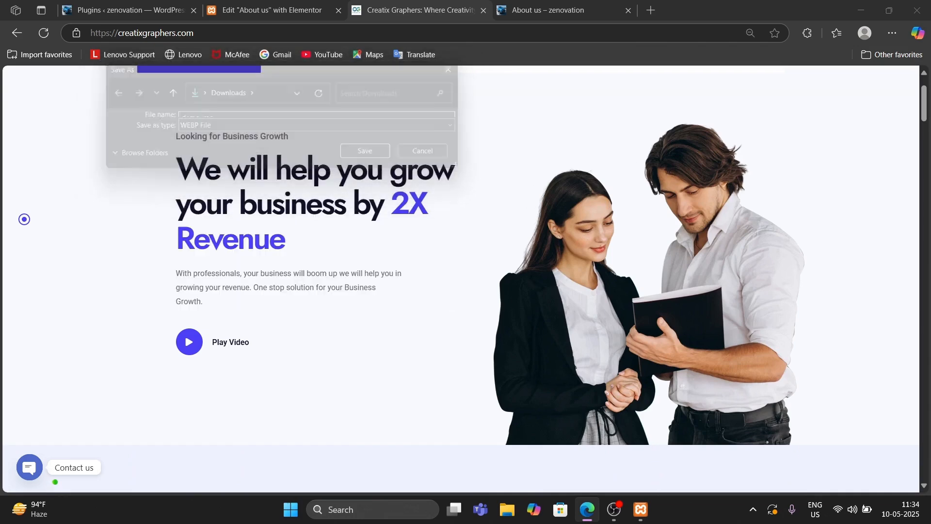
Return to the Elementor editor, edit the placeholder image beside the text, and try to upload demo img.webp as its media file.
click(270, 10)
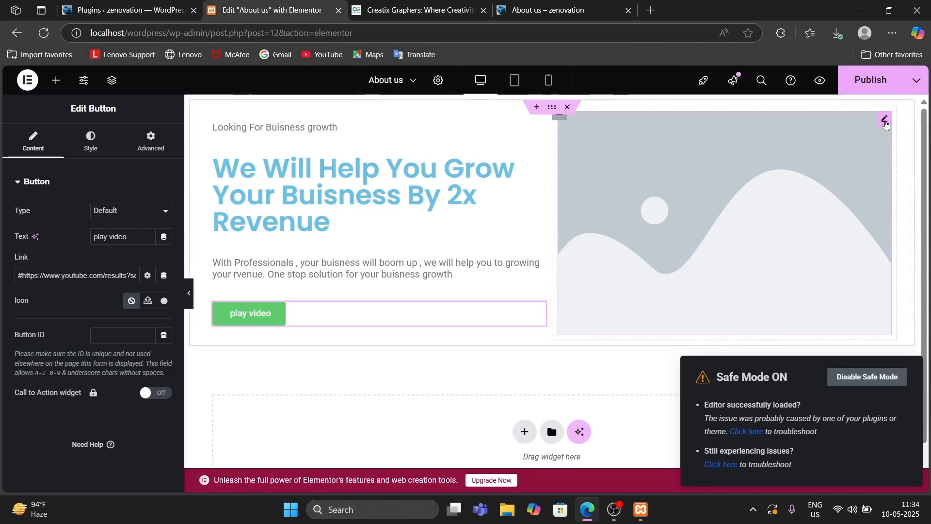
click(887, 125)
click(80, 275)
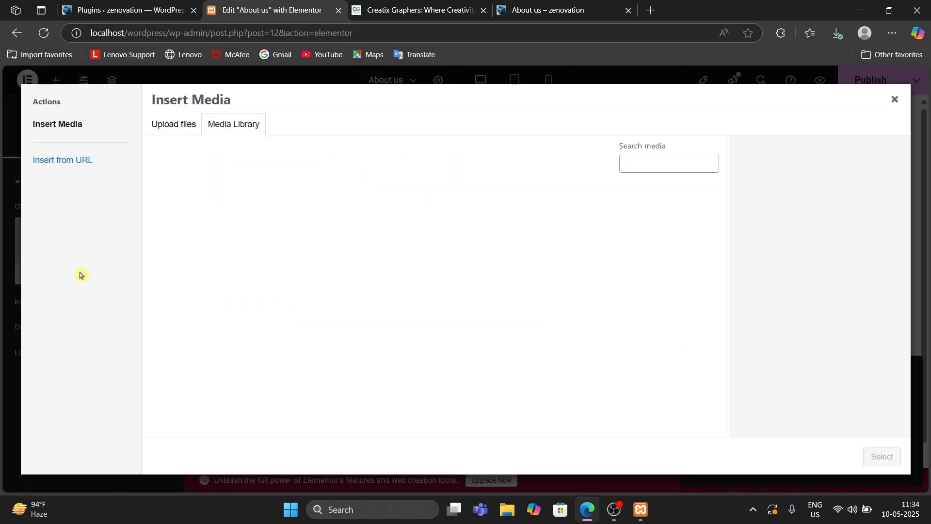
click(162, 127)
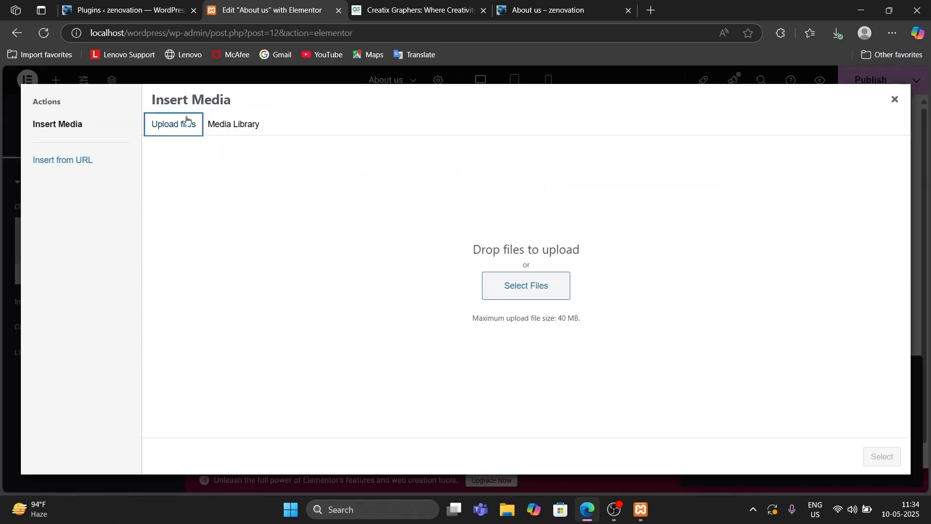
click(537, 289)
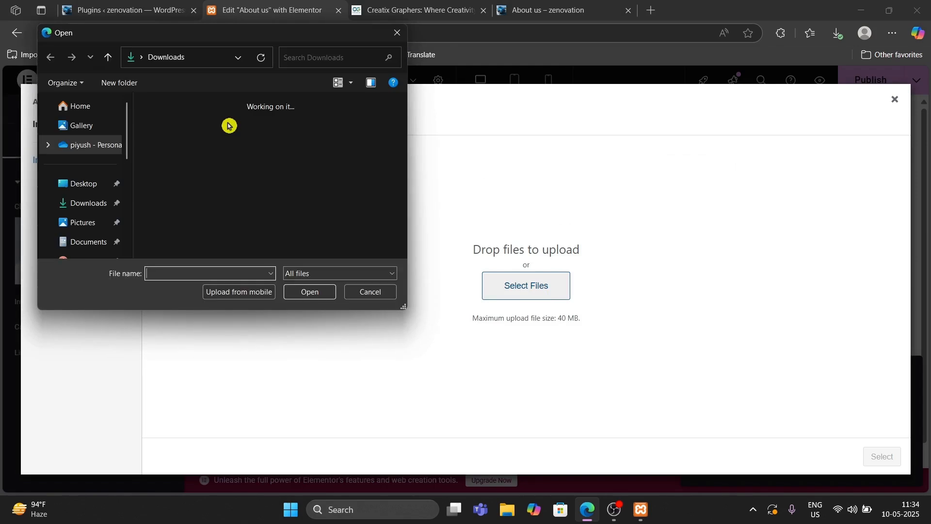
double_click(200, 123)
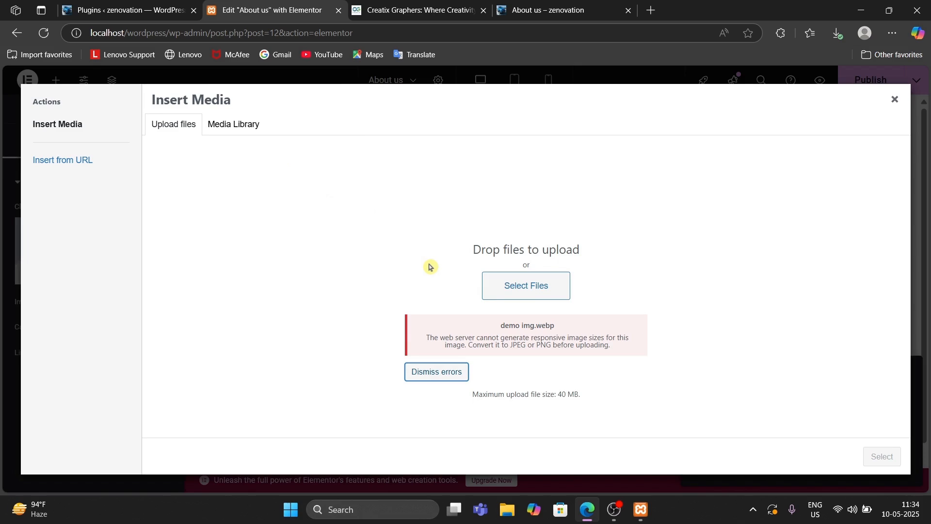
Search the web for "img jpg convertor" in a new browser tab and open the Online-Convert image to JPG converter.
click(651, 10)
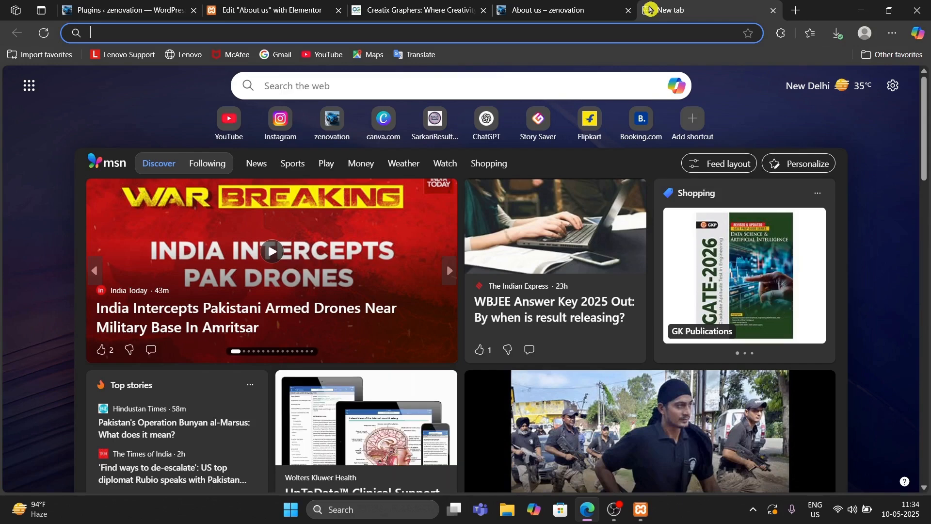
text(im)
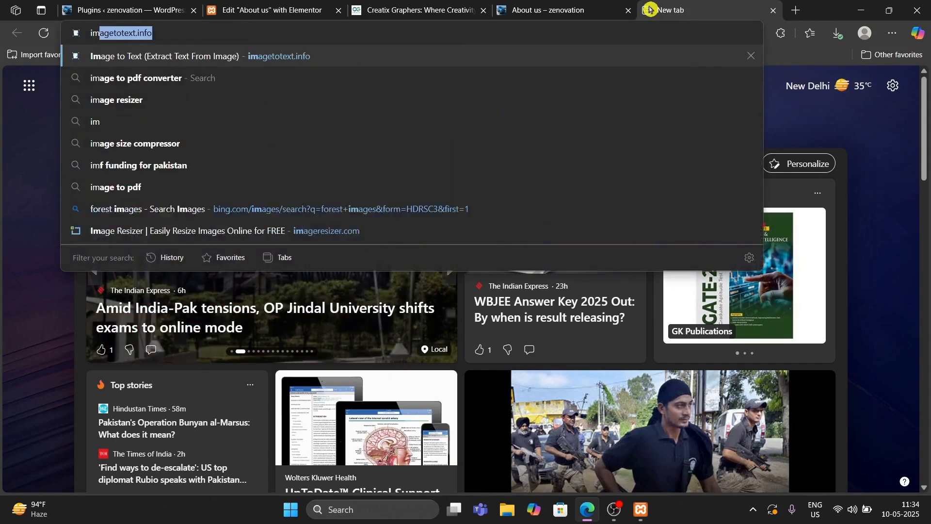
text(g jpg c)
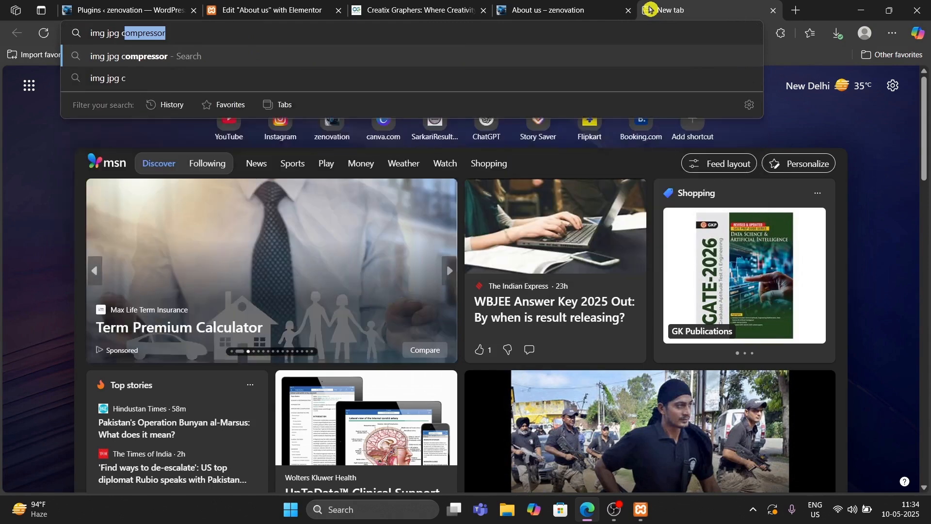
text(ov)
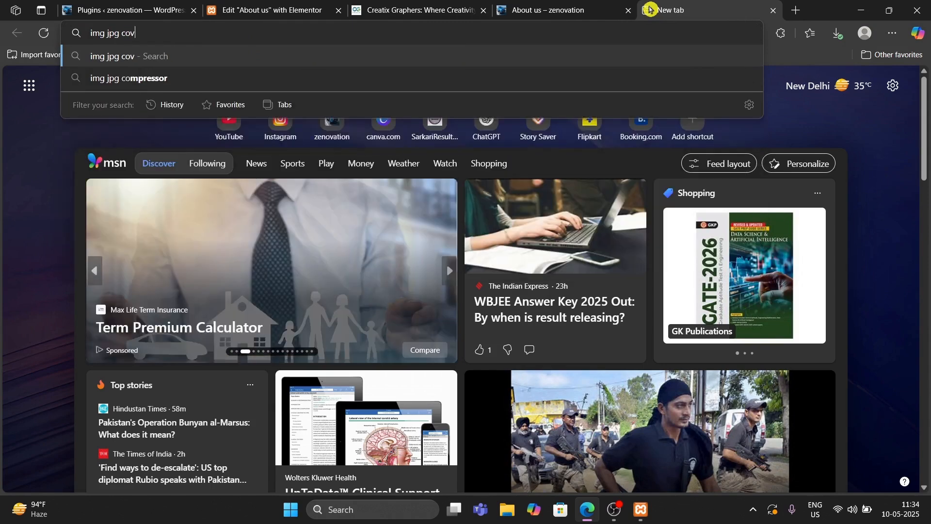
key(BackSpace)
text(n)
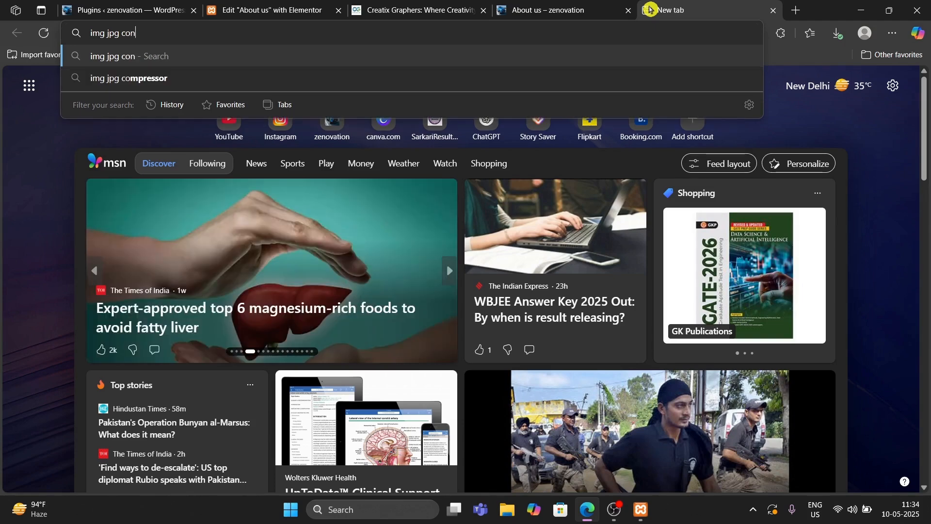
text(vertor)
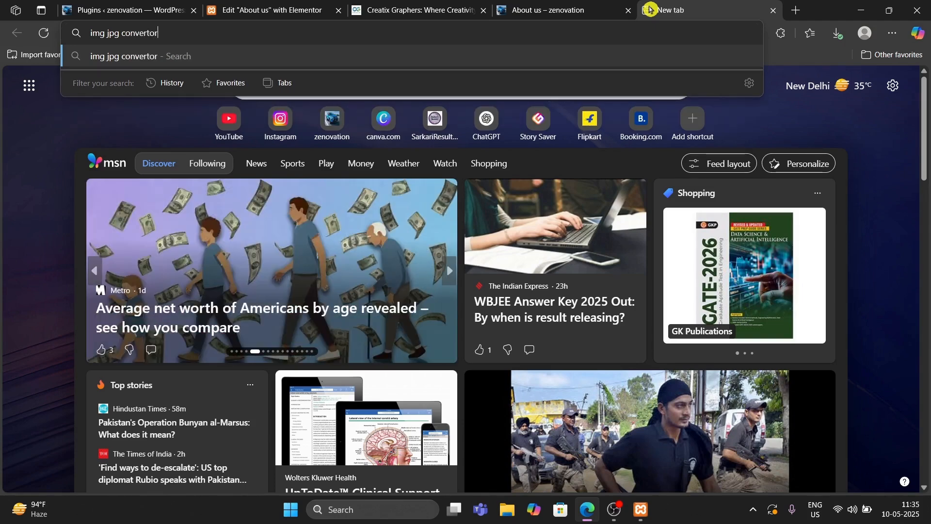
key(Return)
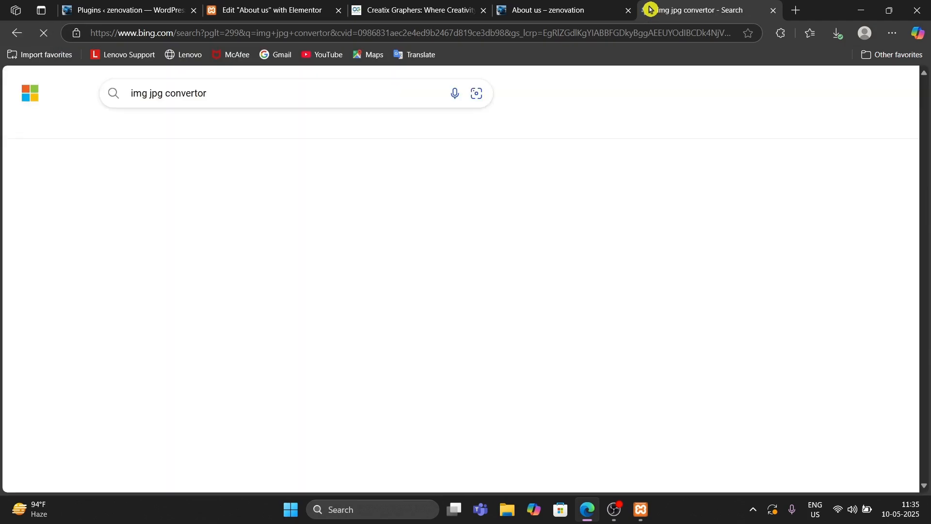
click(265, 245)
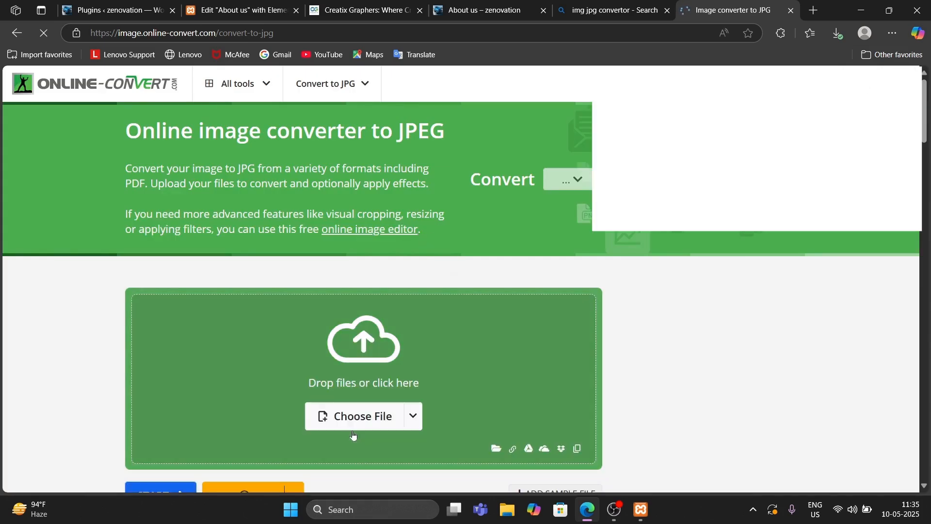
Upload demo img.webp to the converter, convert it to JPG, and download demo img.jpg.
click(362, 419)
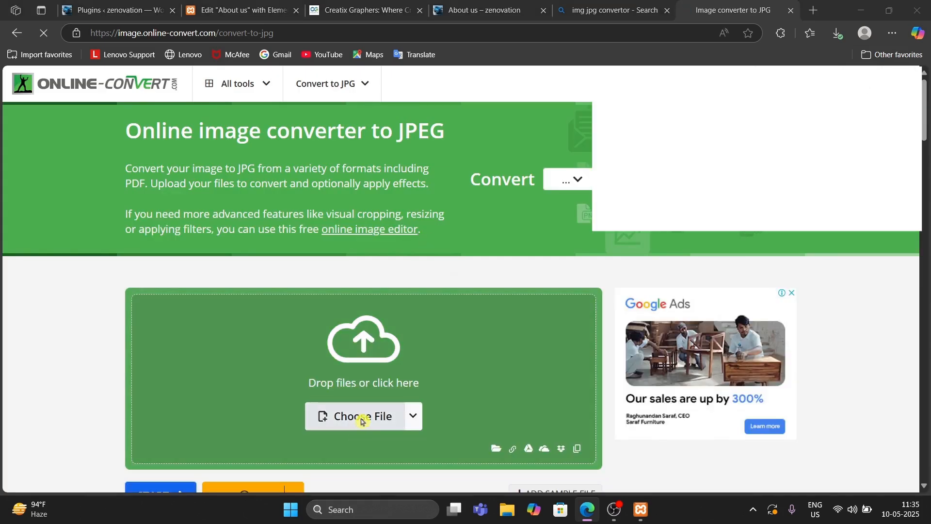
double_click(193, 134)
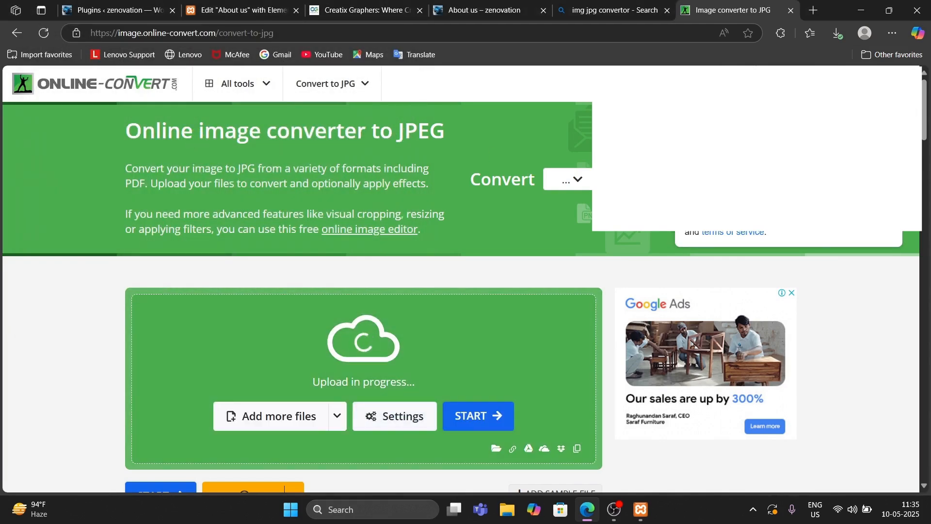
scroll(547, 241, down, 5)
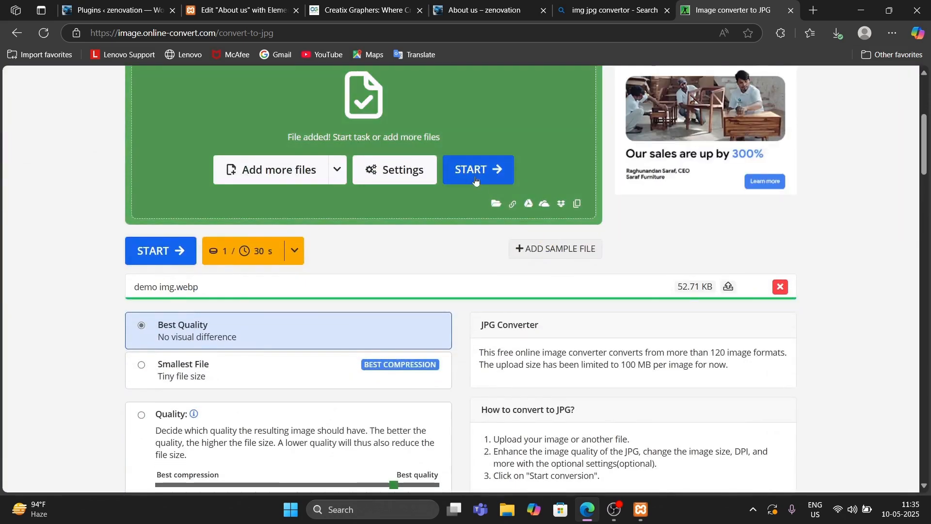
click(475, 179)
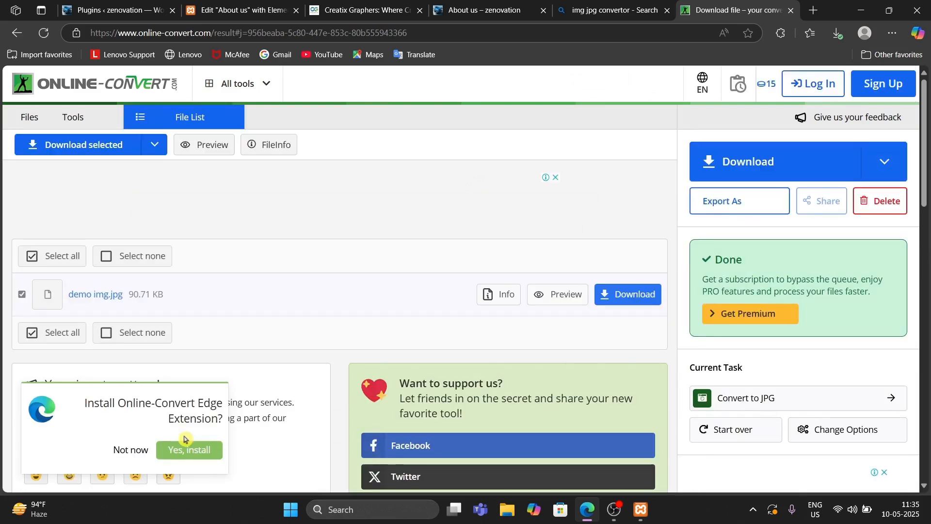
click(616, 295)
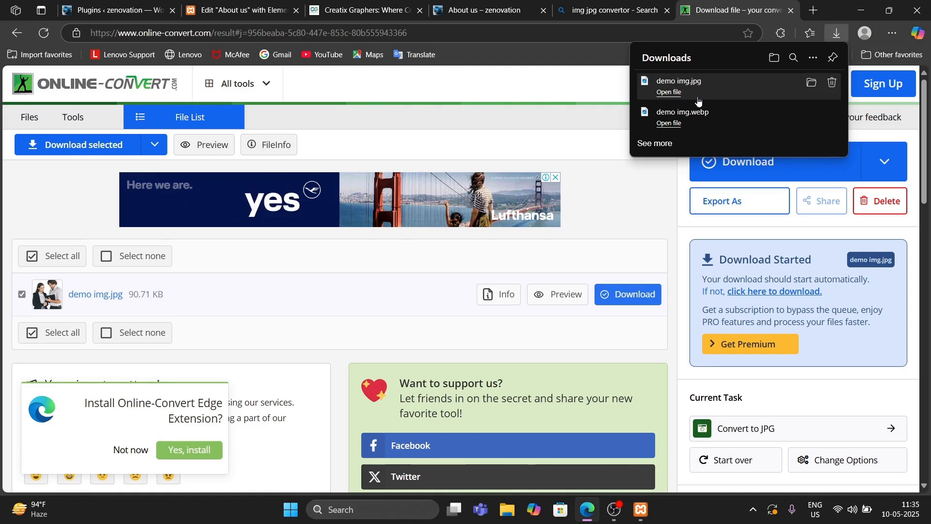
Return to the Elementor editor, upload demo img.jpg to the media library, and insert it in place of the placeholder image.
click(228, 3)
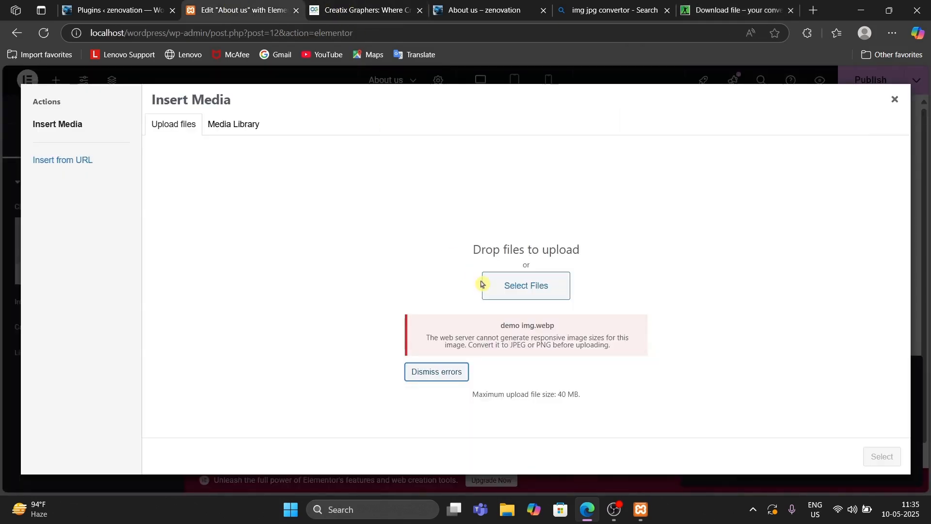
click(502, 286)
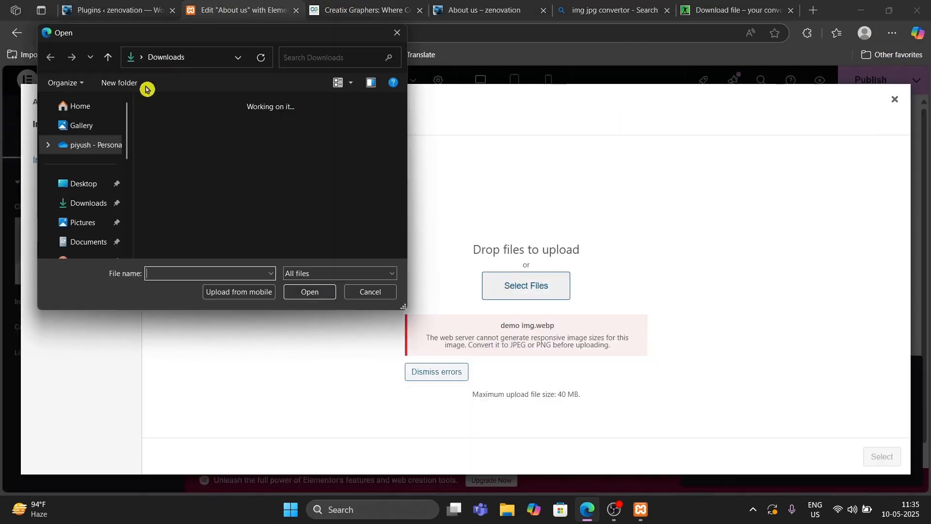
double_click(209, 143)
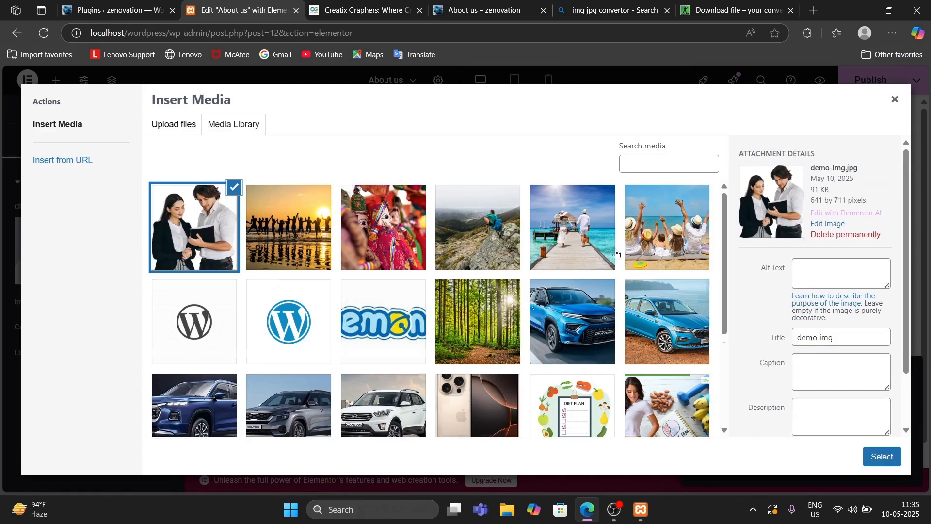
scroll(617, 253, down, 3)
click(873, 458)
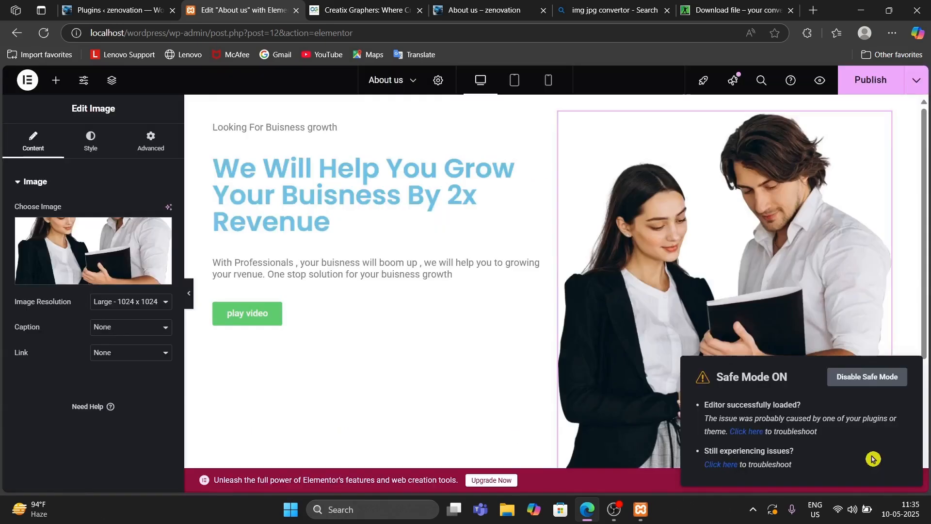
Set the inserted hero image's resolution to Custom and publish the About us page.
scroll(553, 358, down, 4)
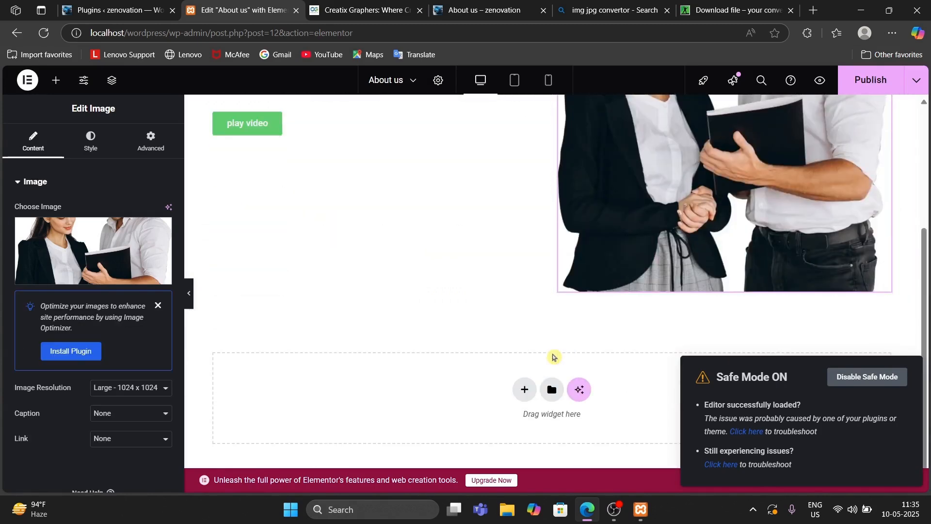
scroll(554, 358, up, 4)
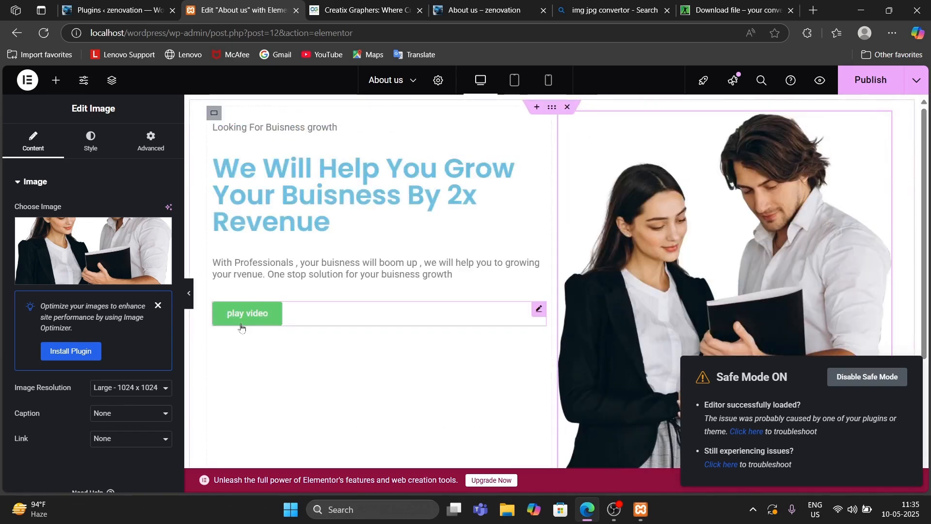
scroll(129, 419, down, 1)
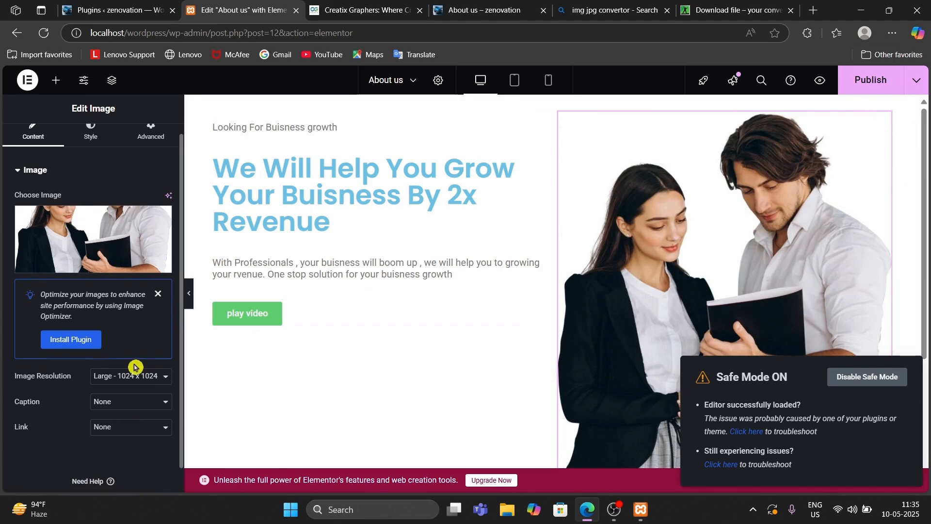
click(128, 383)
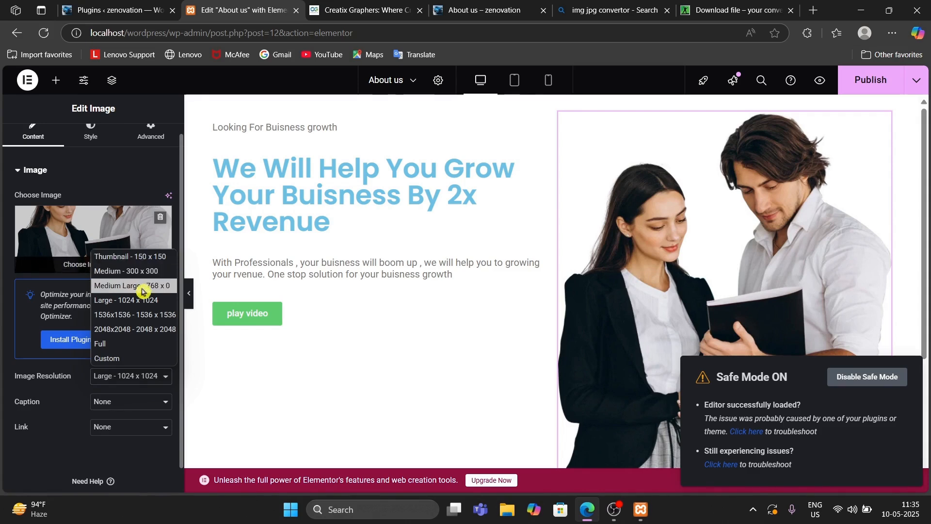
click(139, 359)
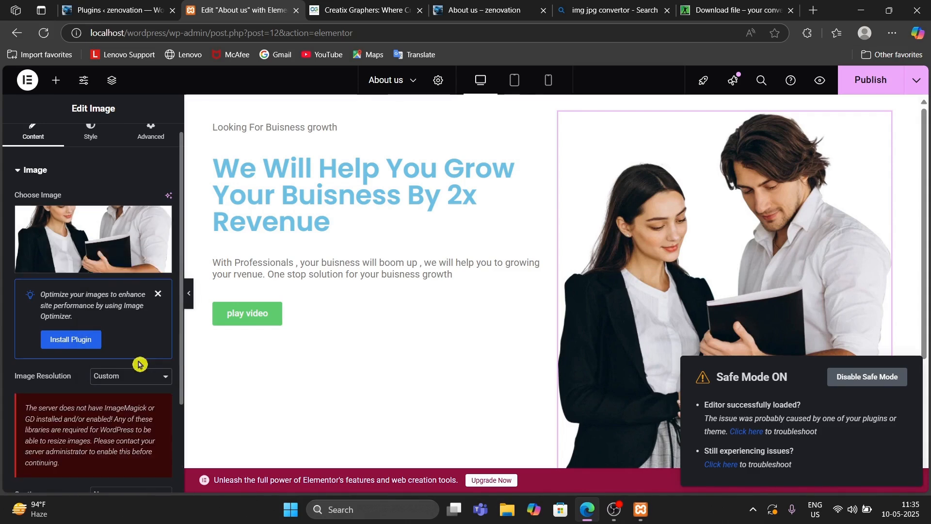
scroll(130, 387, down, 3)
scroll(129, 389, up, 3)
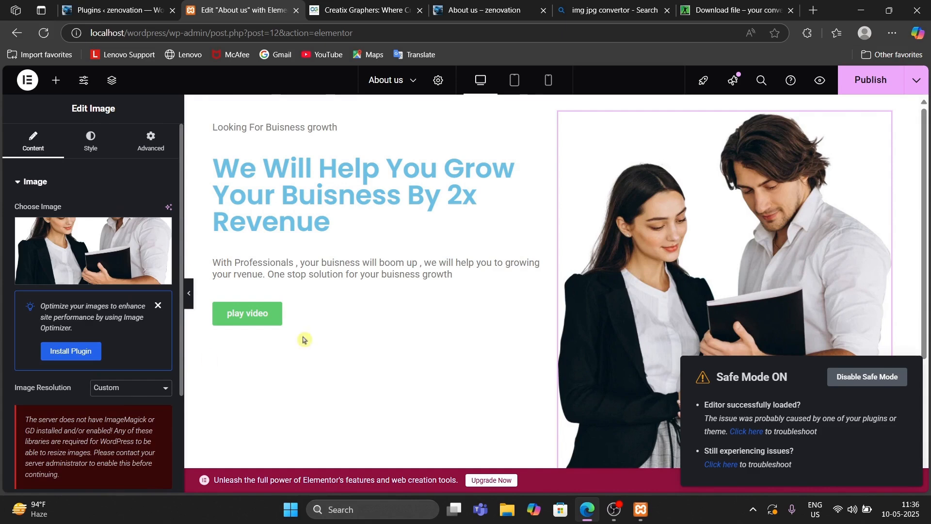
scroll(700, 240, down, 4)
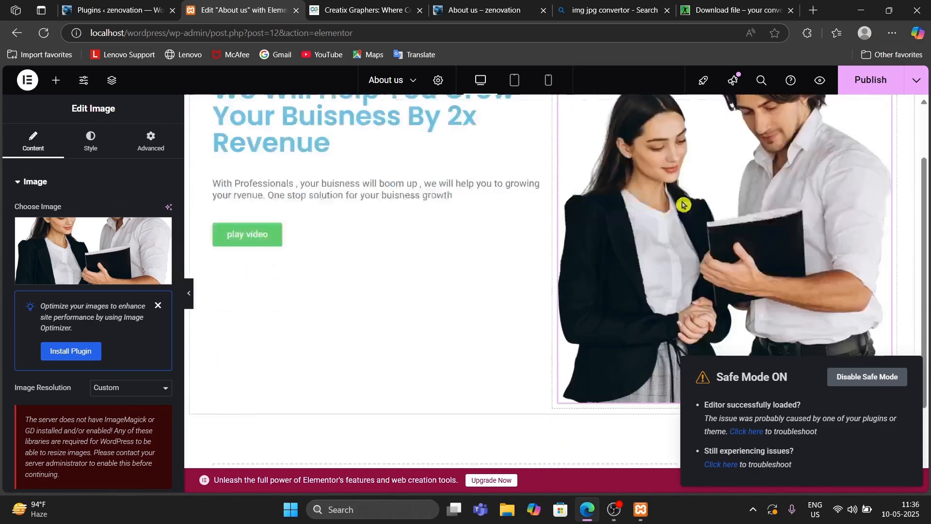
scroll(682, 204, up, 4)
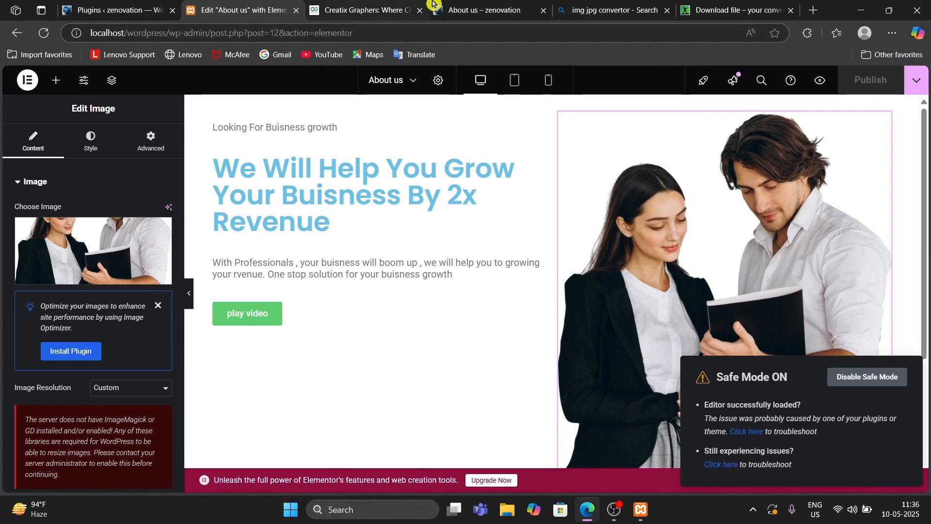
Reload the live zenovation About us page and compare its hero section with the Creatix Graphers original.
click(475, 5)
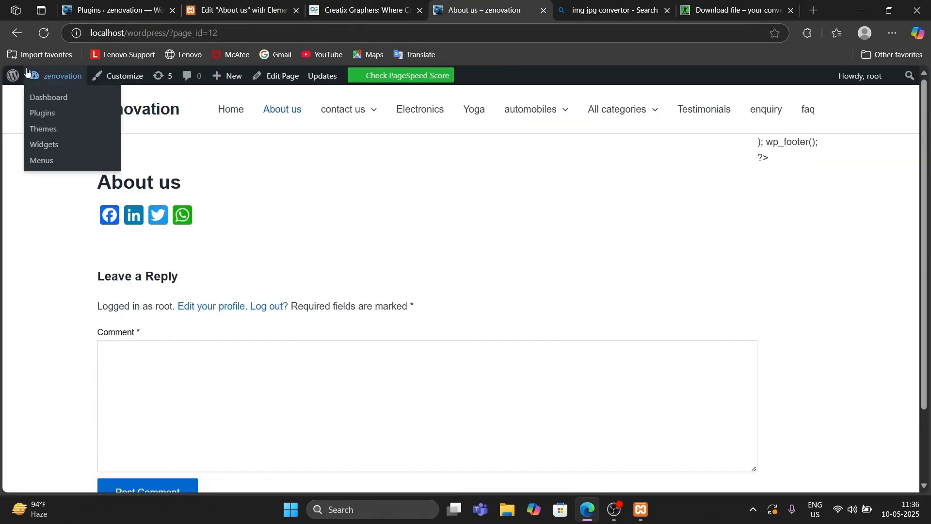
click(43, 35)
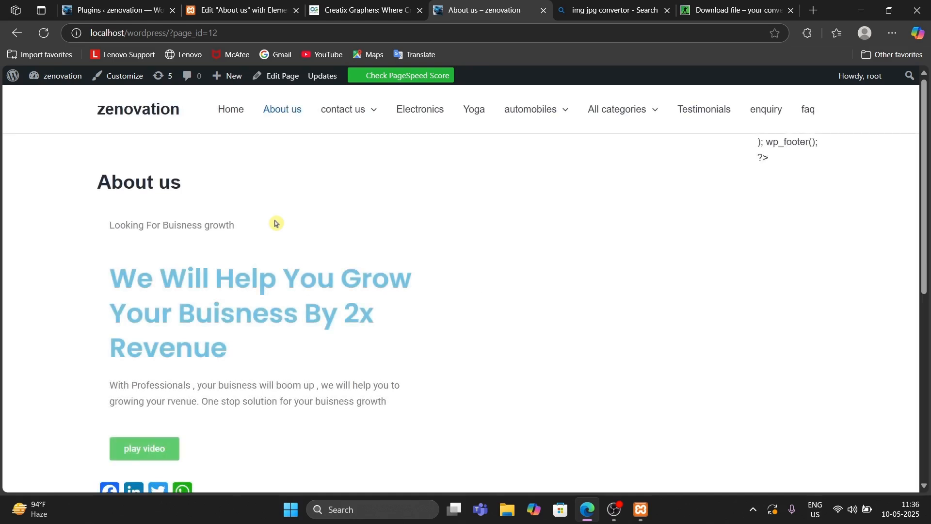
scroll(274, 222, down, 5)
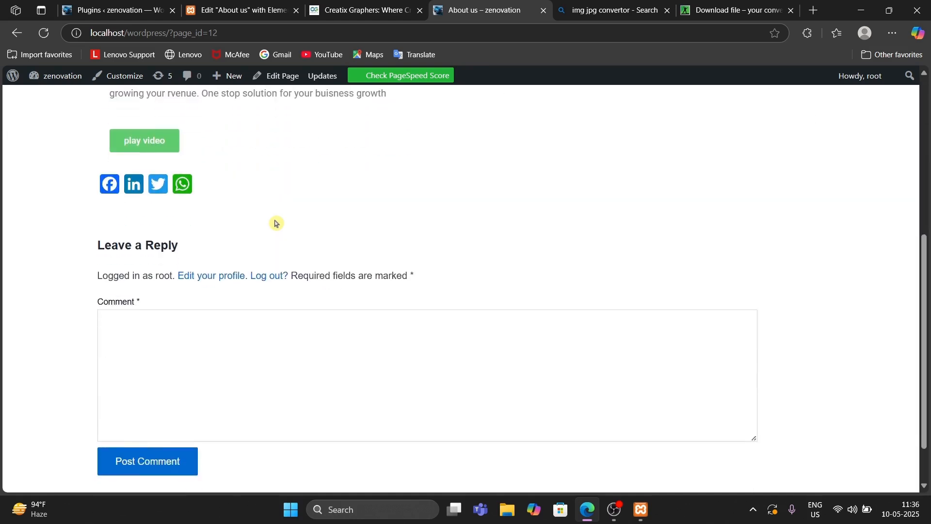
scroll(275, 223, up, 4)
scroll(541, 224, up, 2)
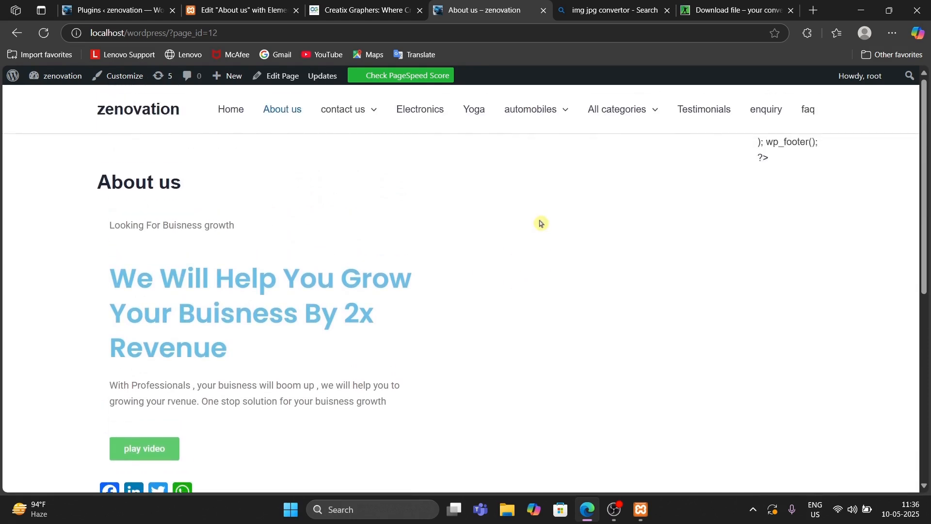
click(347, 5)
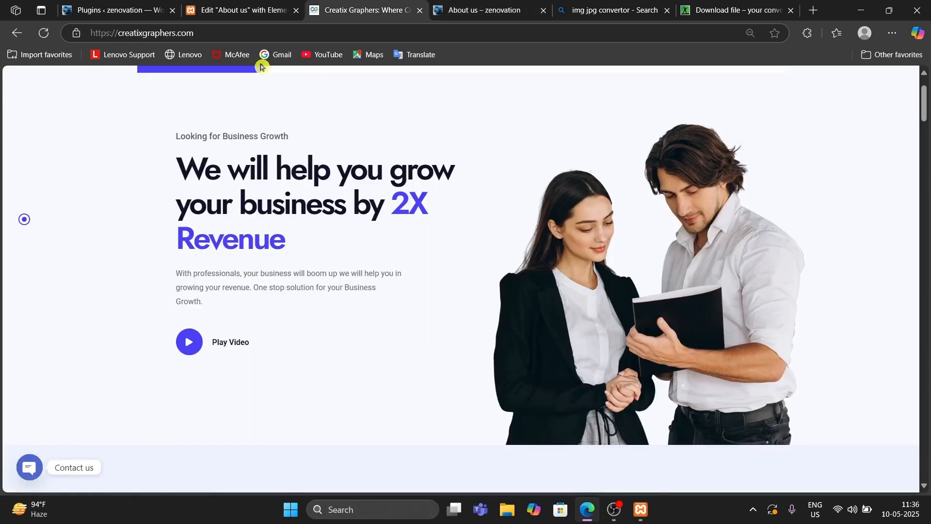
Return to the Elementor editor, set the hero image's resolution to Medium - 300 x 300, and publish the page.
click(264, 8)
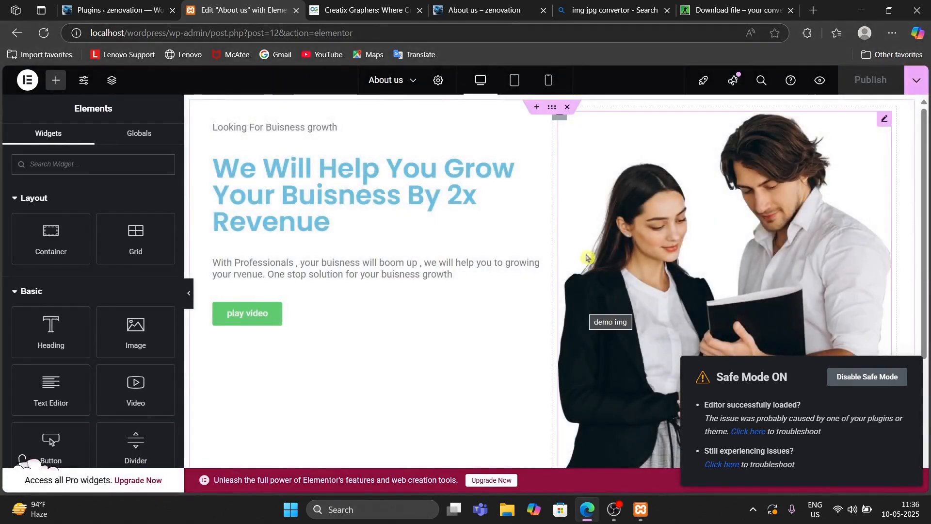
click(619, 235)
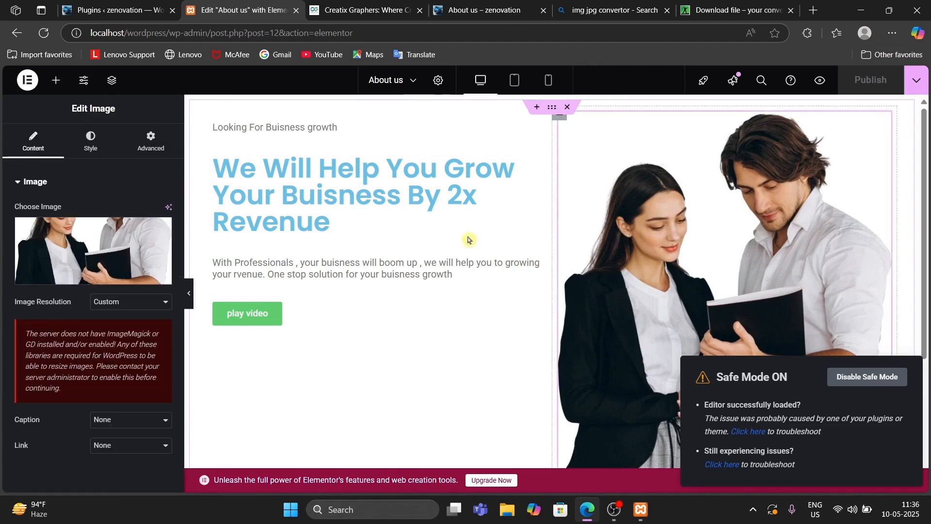
click(141, 303)
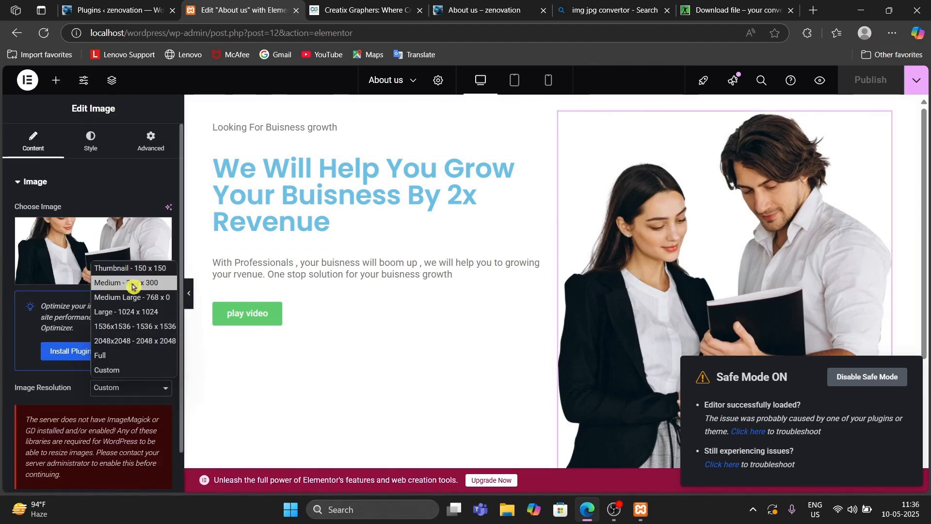
click(132, 284)
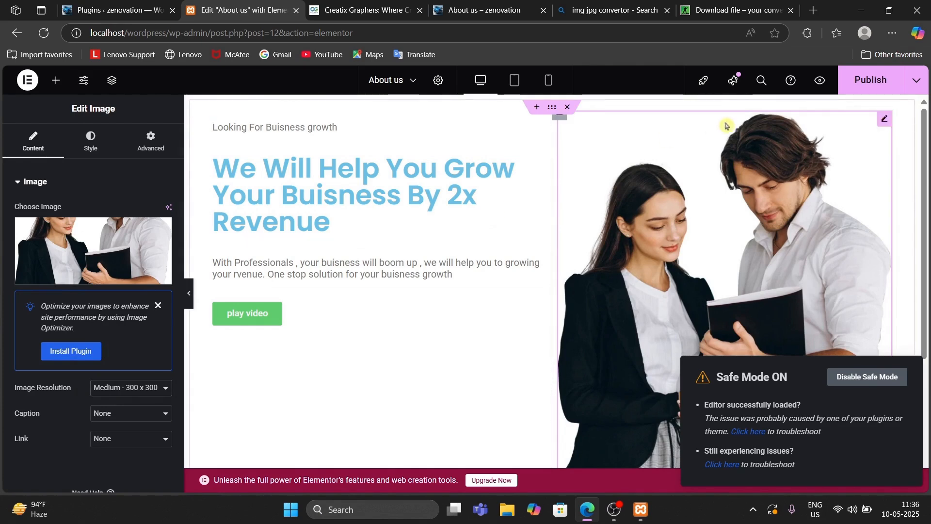
click(862, 79)
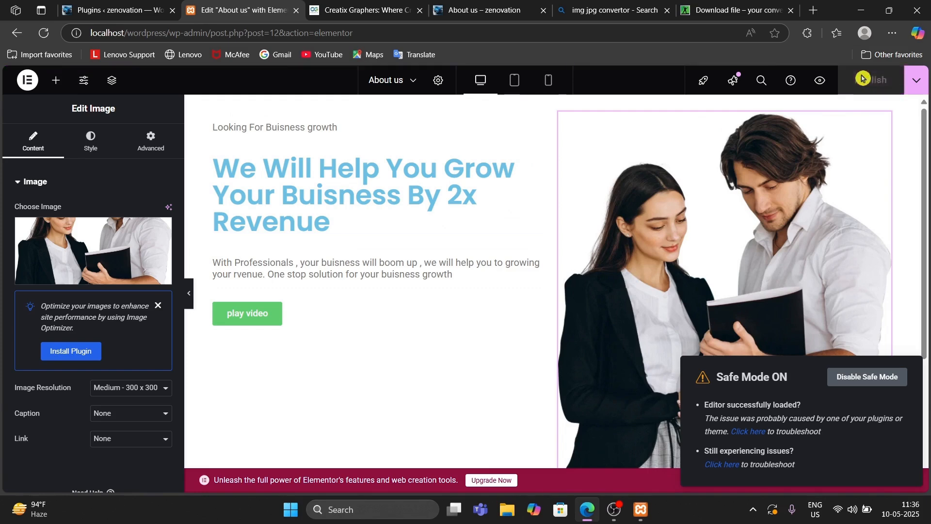
Check how the medium-resolution image appears in the hero section of the live About us page.
click(436, 4)
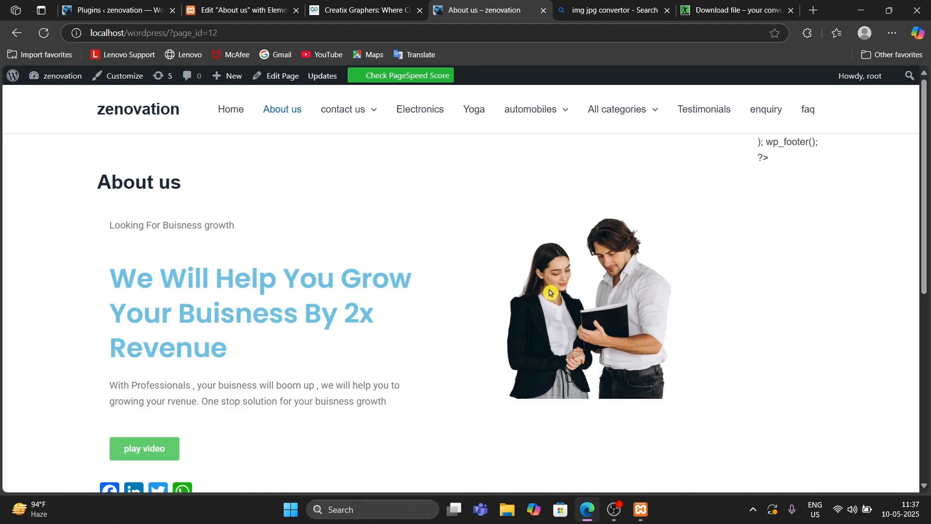
scroll(551, 293, down, 3)
scroll(550, 292, up, 3)
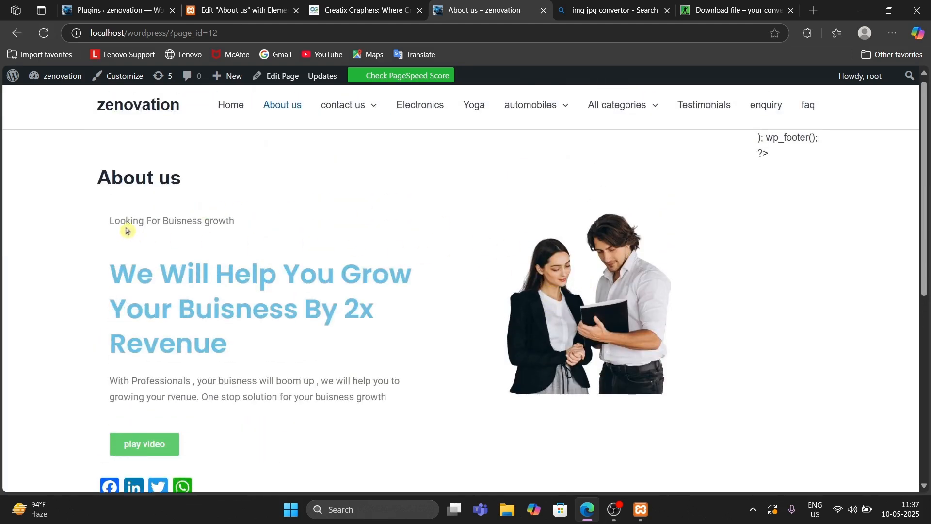
Return to the Elementor editor, set the hero image's resolution to Large - 1024 x 1024, and publish the page.
click(243, 10)
click(129, 387)
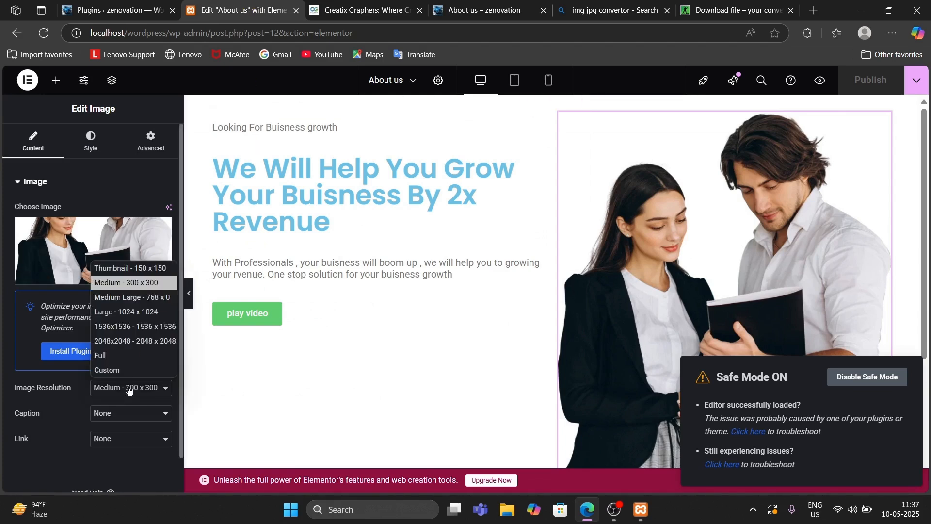
click(135, 314)
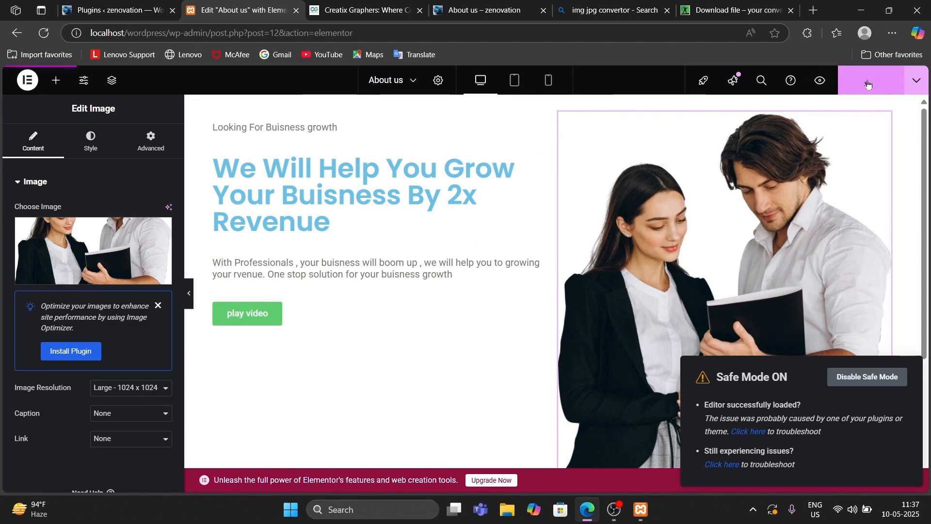
click(868, 84)
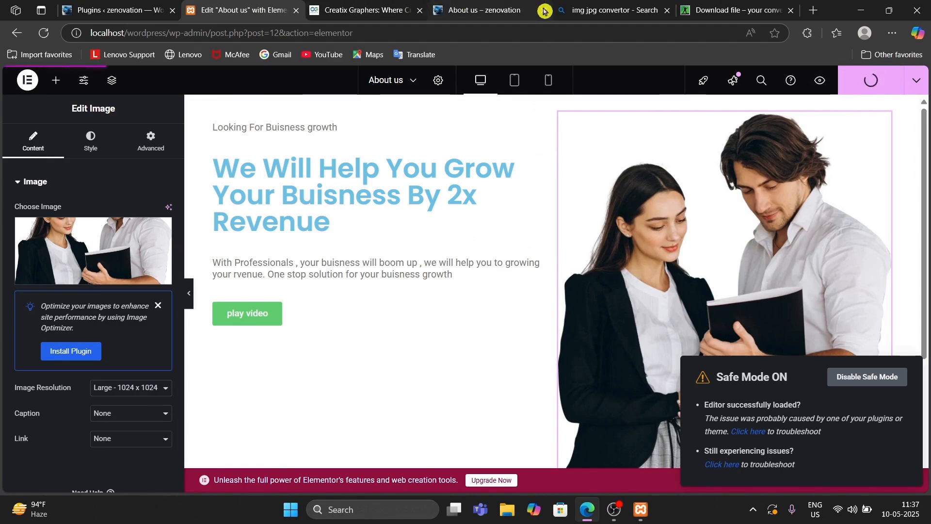
Reload the live About us page and review the hero section with the large image against the editor.
click(494, 12)
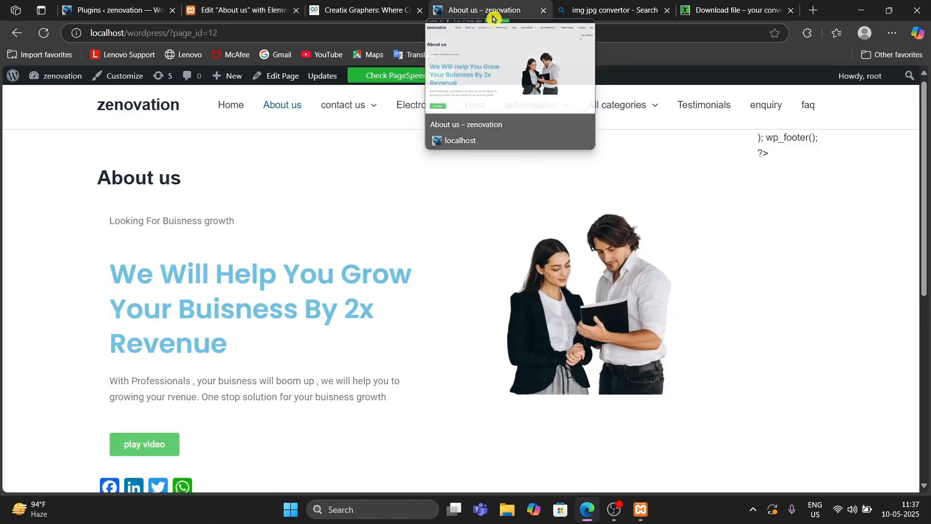
click(39, 38)
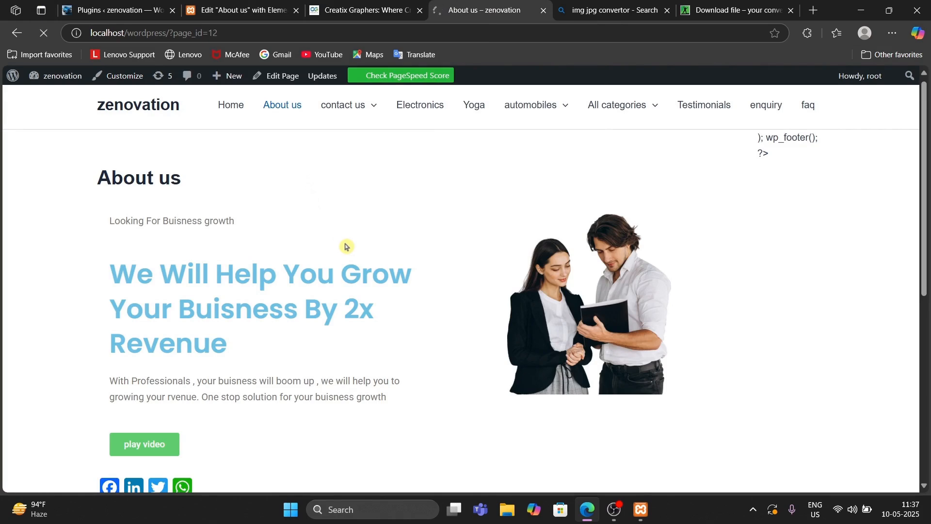
scroll(345, 246, down, 3)
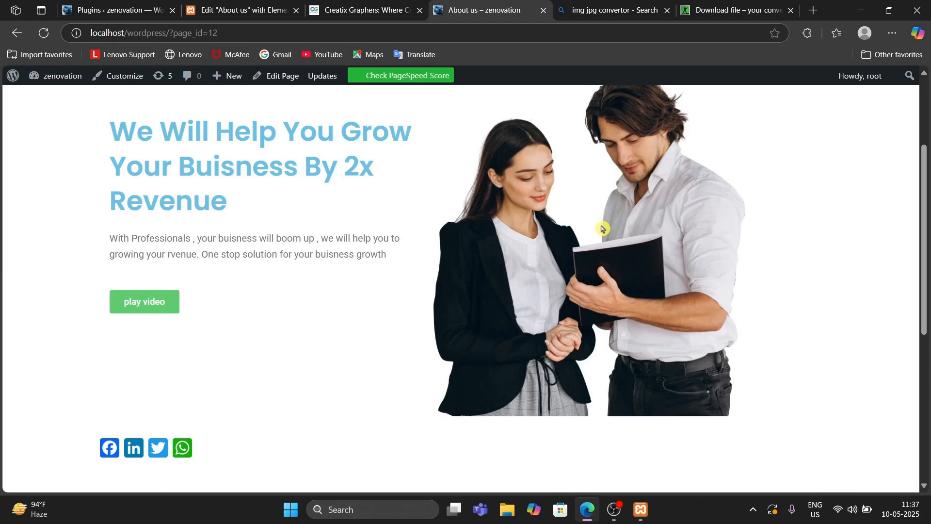
click(238, 9)
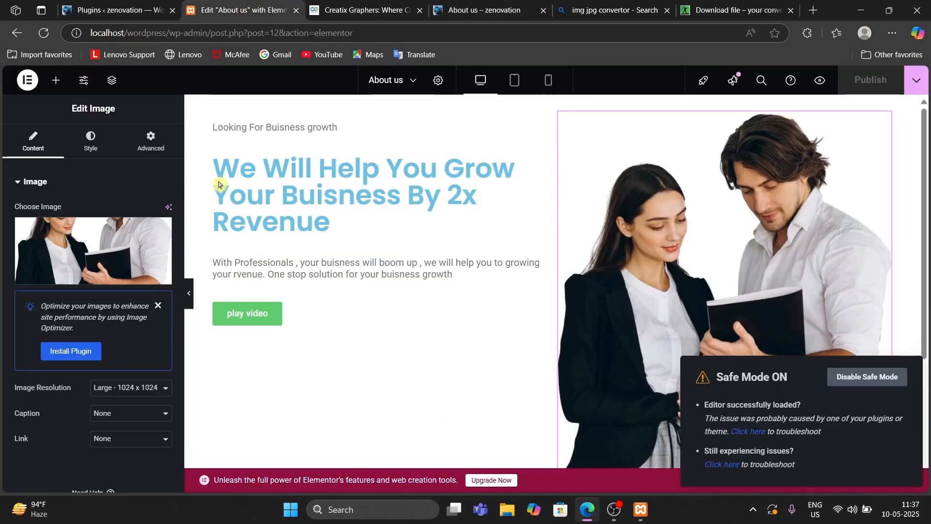
click(479, 4)
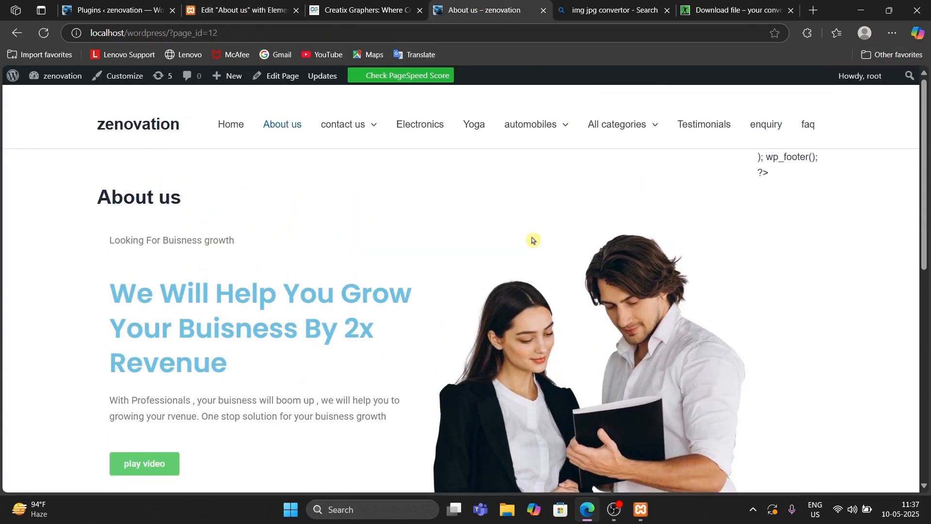
scroll(532, 240, down, 5)
scroll(534, 239, up, 4)
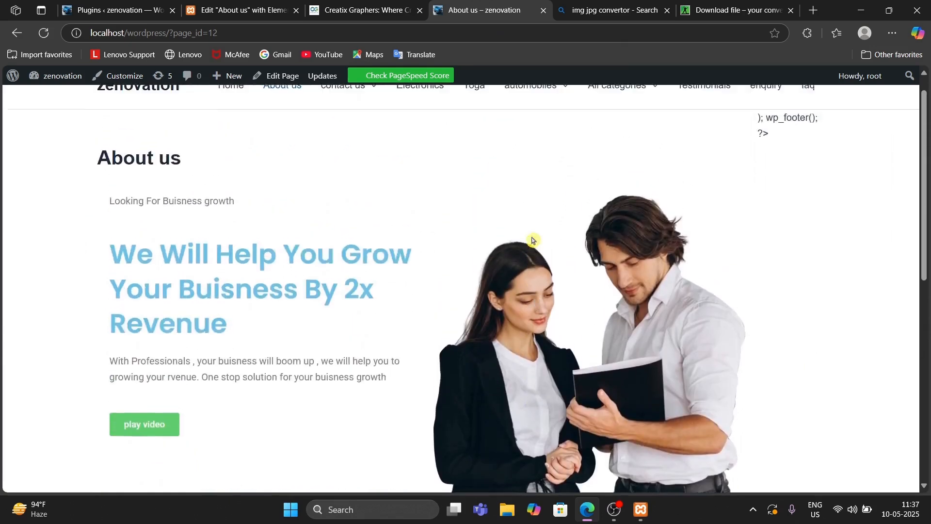
Test the play video button's link on the live About us page.
scroll(534, 238, down, 4)
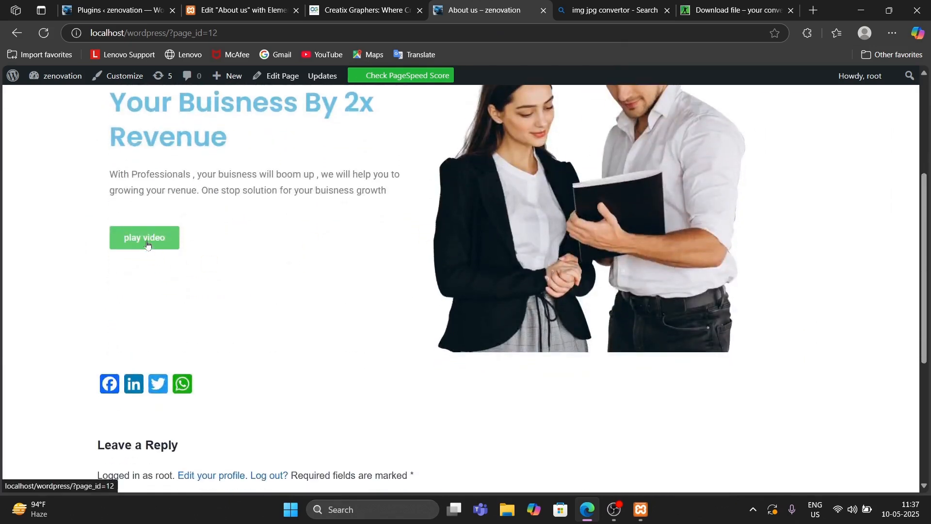
click(147, 244)
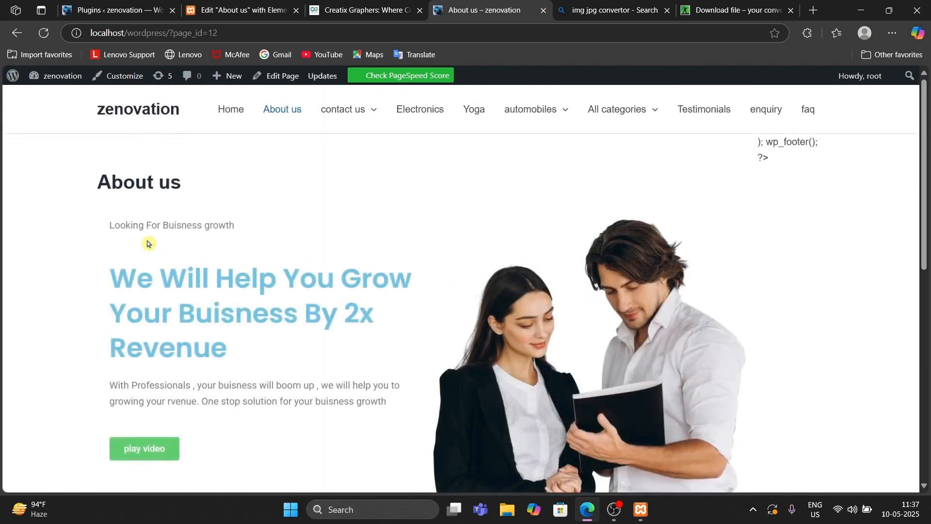
scroll(298, 216, down, 3)
scroll(422, 209, up, 5)
mouse_move(325, 128)
Return to the Elementor editor, remove the leading # from the play video button's YouTube link, and publish the page.
click(245, 9)
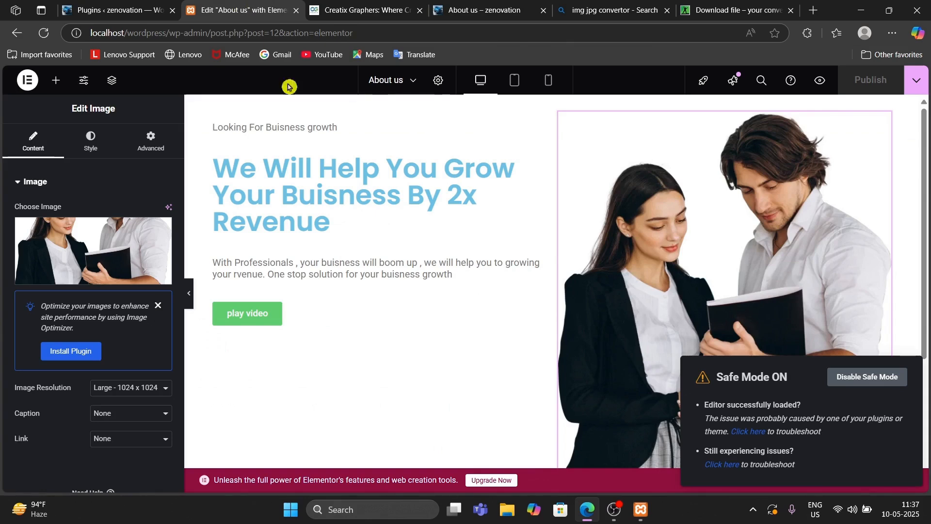
click(540, 310)
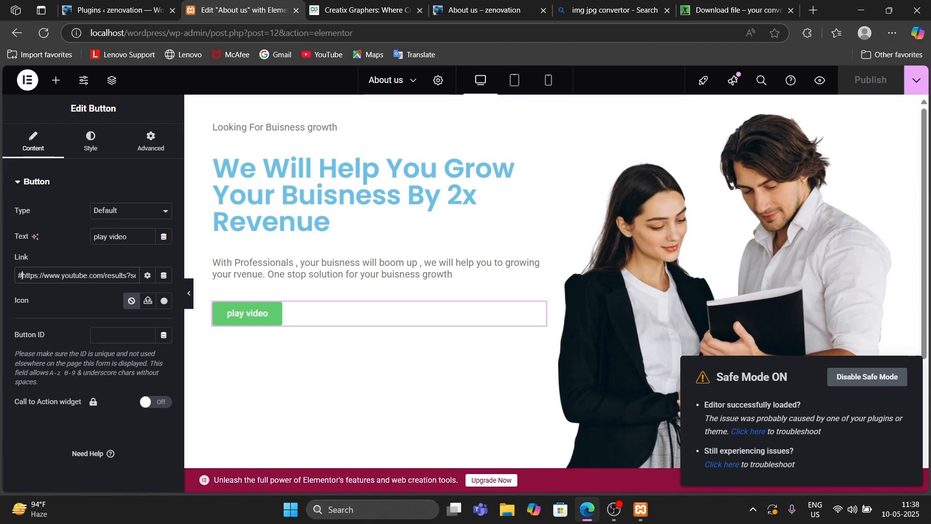
key(BackSpace)
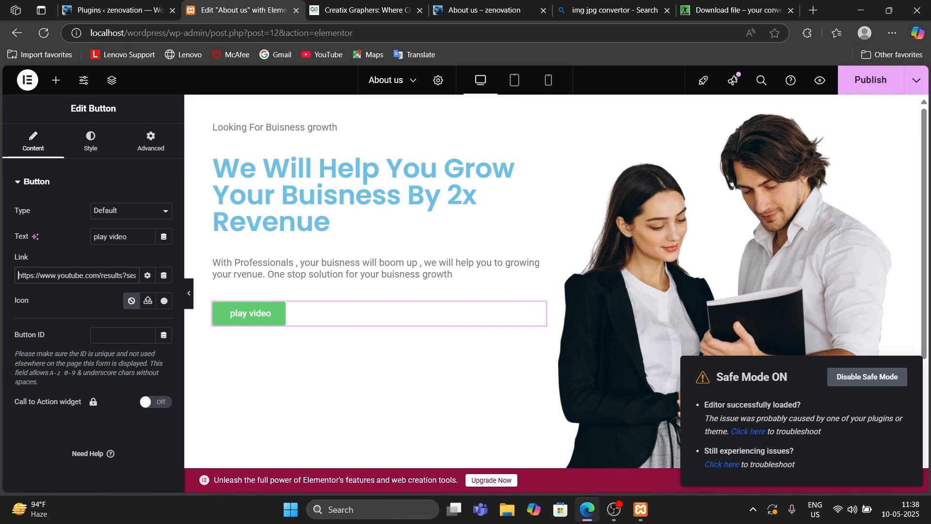
click(868, 78)
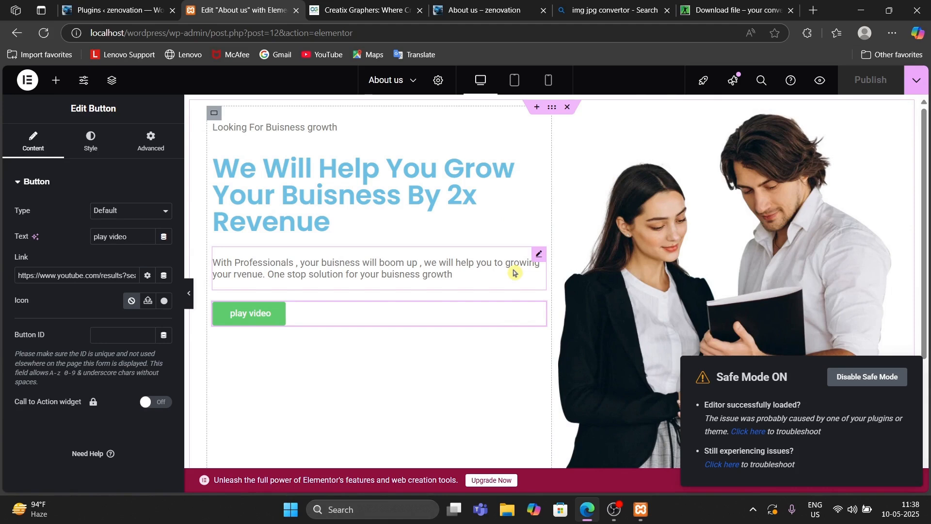
Compare the Creatix Graphers hero section with the live About us page and review the page's layout.
click(367, 5)
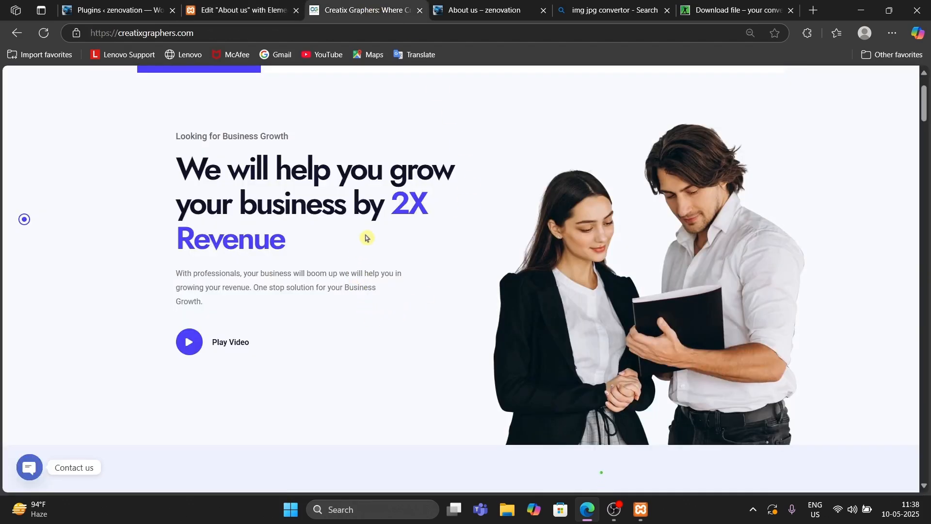
click(474, 5)
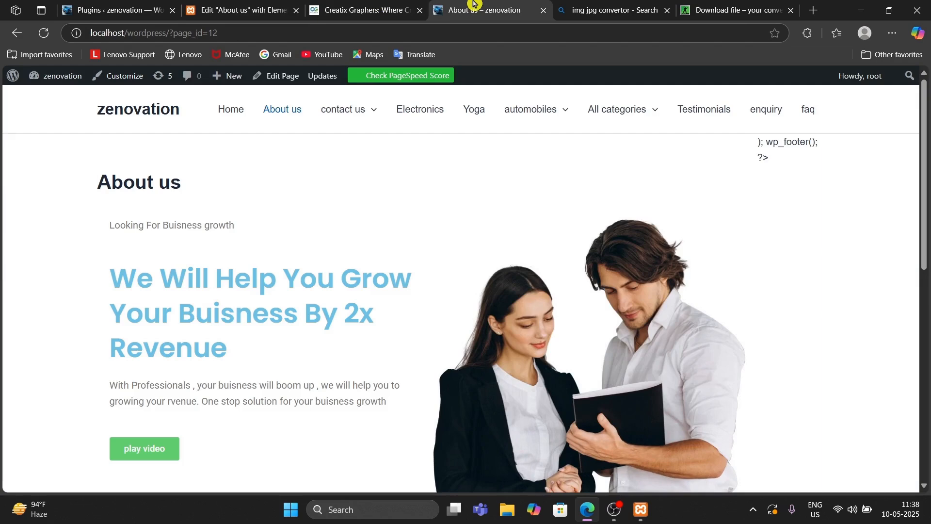
scroll(558, 344, down, 4)
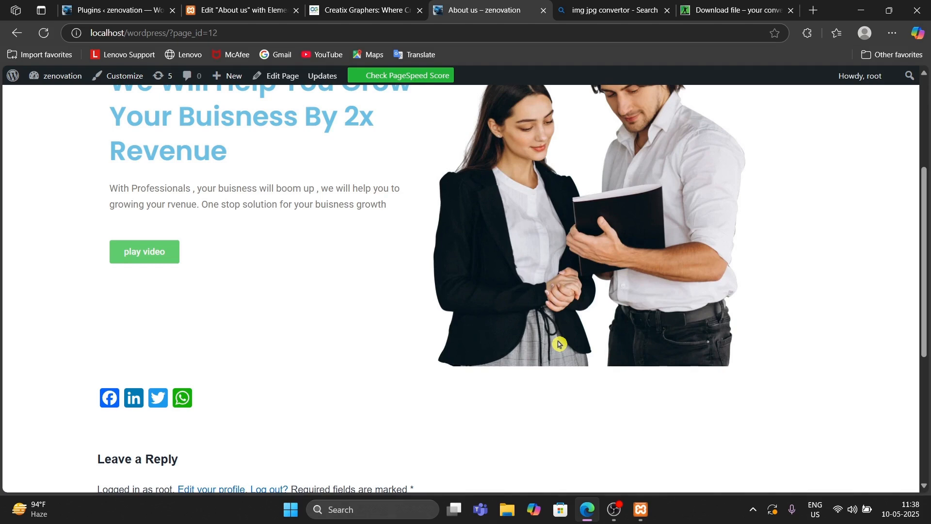
scroll(558, 340, up, 2)
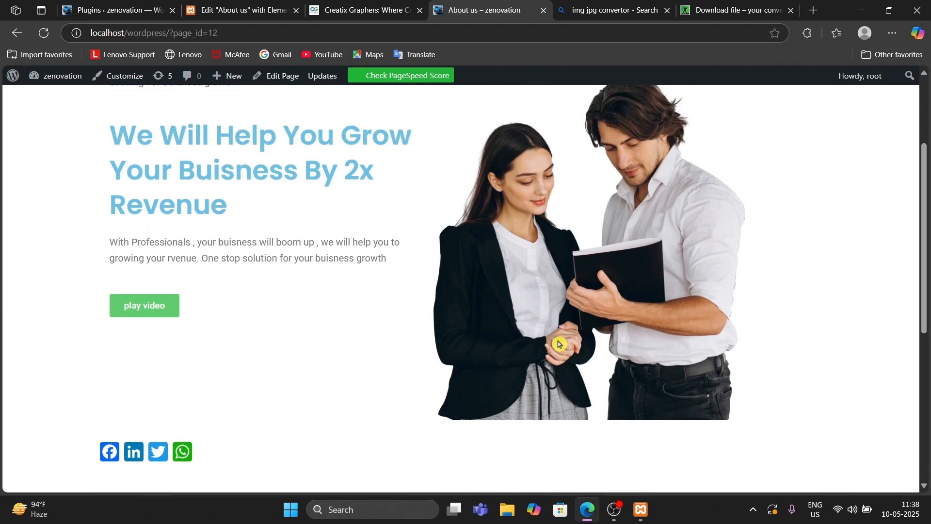